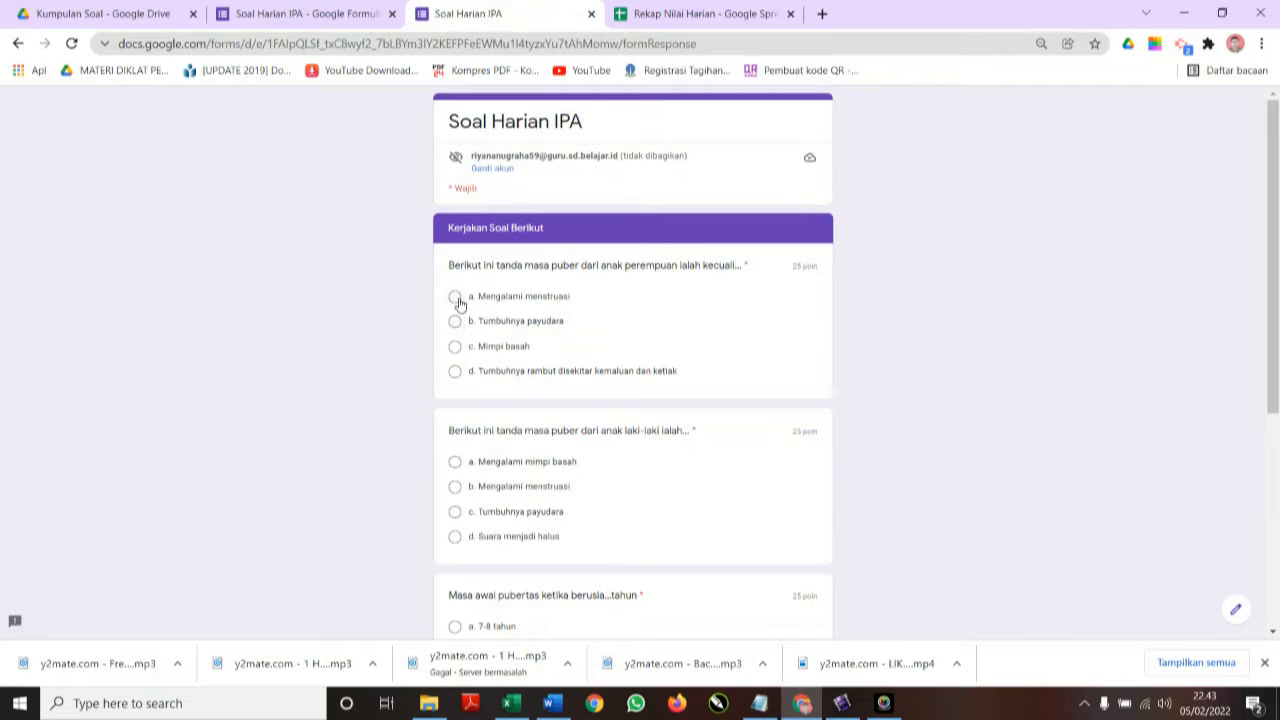
# Answer the four questions (Mimpi basah, Mengalami menstruasi, 10-11 tahun, Mimpi basah) and submit the quiz.
pyautogui.click(455, 346)
pyautogui.scroll(-2, 502, 530)
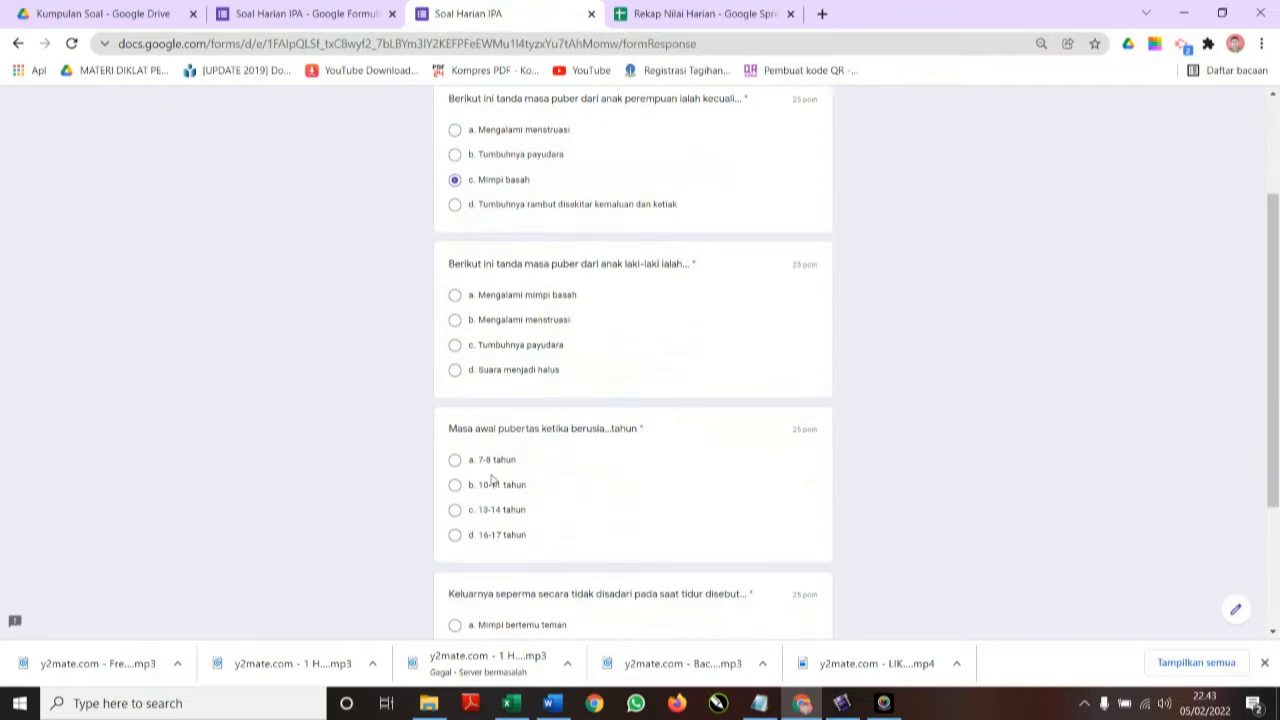
pyautogui.click(455, 319)
pyautogui.click(455, 485)
pyautogui.scroll(-2, 458, 486)
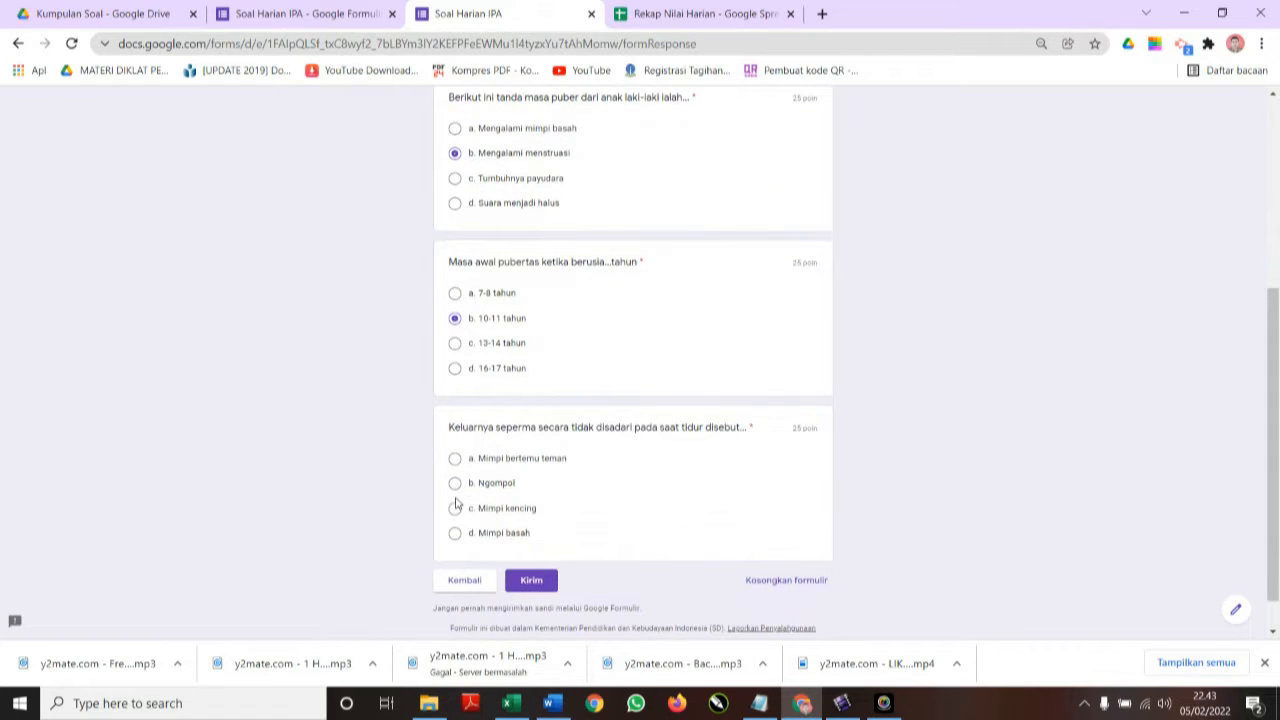
pyautogui.click(456, 533)
pyautogui.click(533, 584)
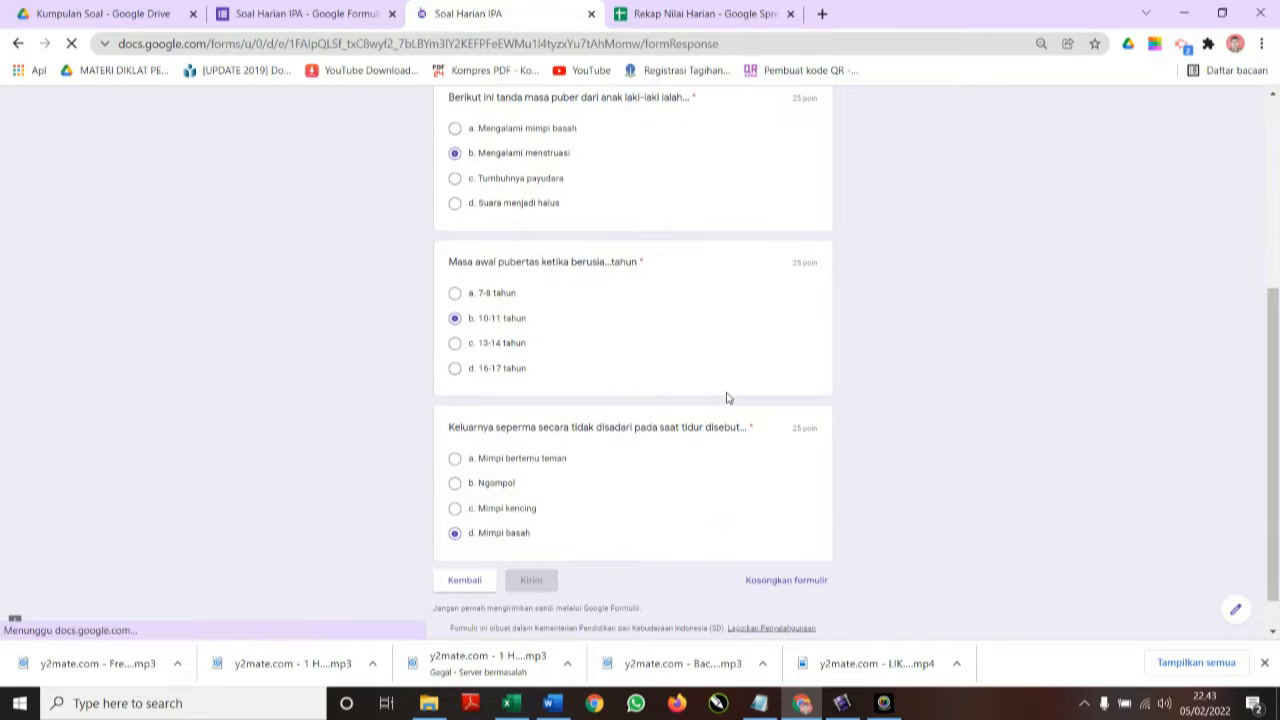
# In Rekap Nilai Harian, confirm the test response's SKOR NILAI is 50, then show the Rekap Nilai sheet.
pyautogui.click(675, 16)
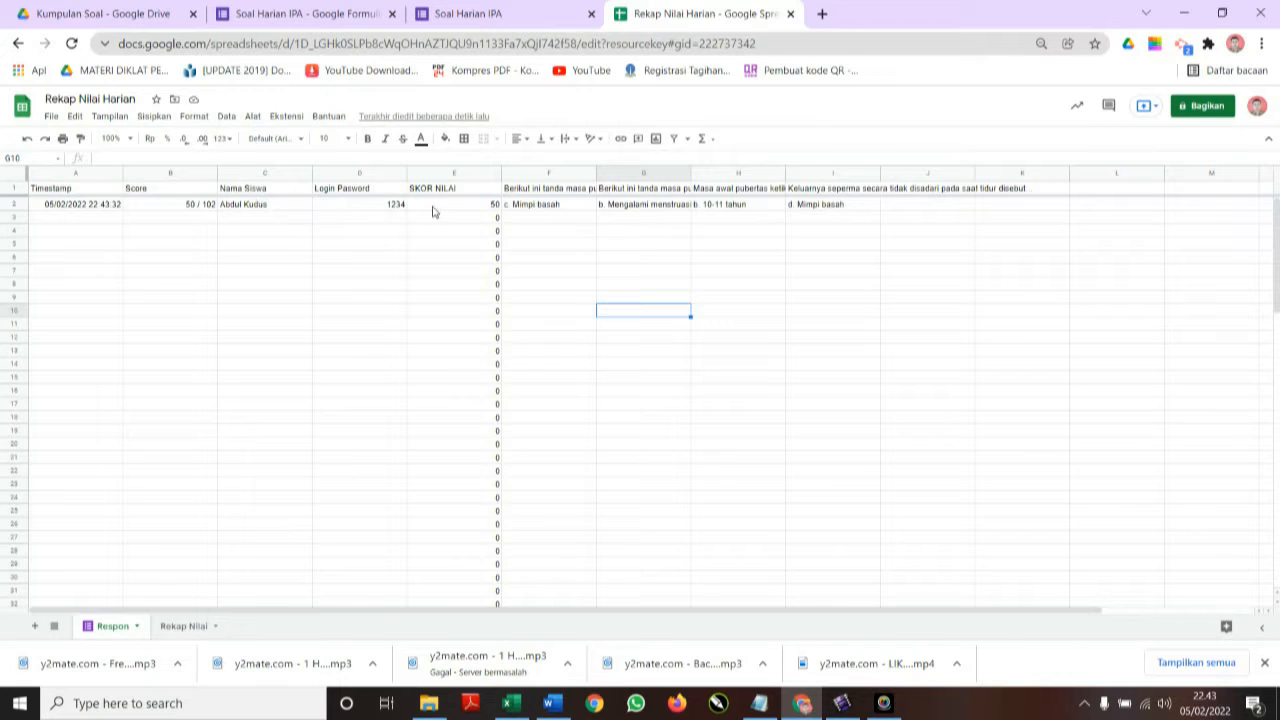
pyautogui.click(484, 207)
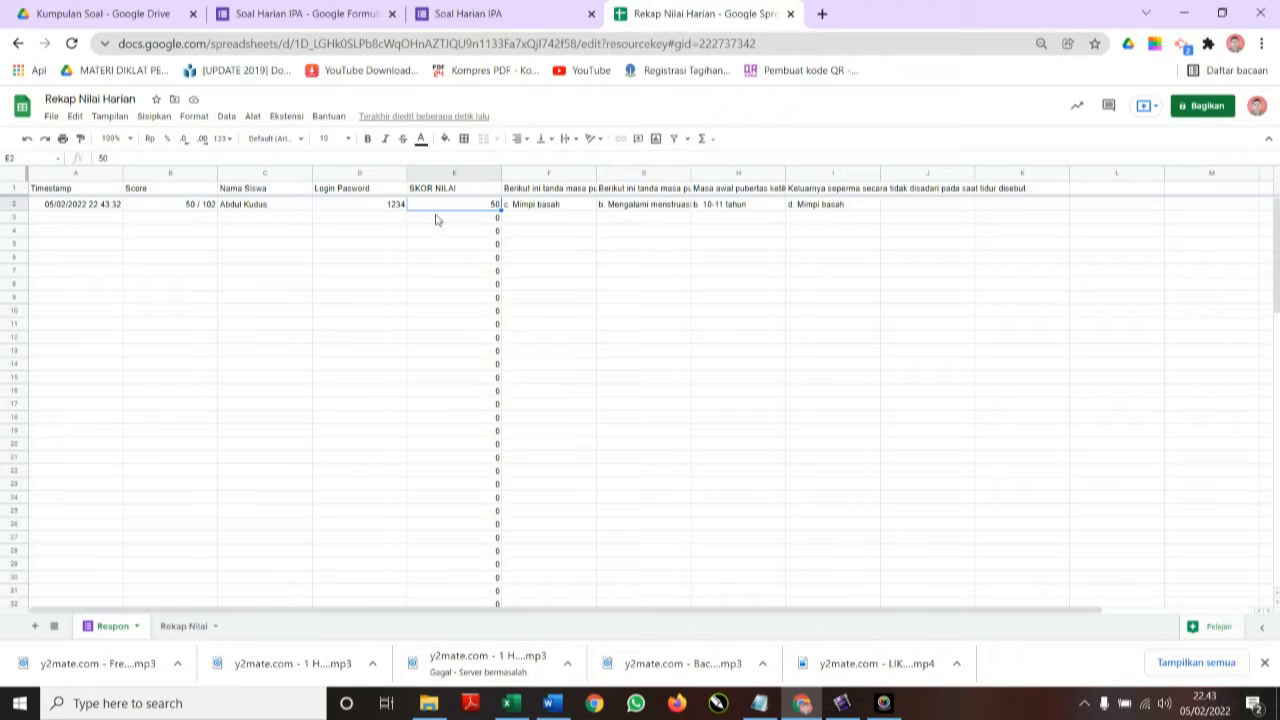
pyautogui.click(175, 630)
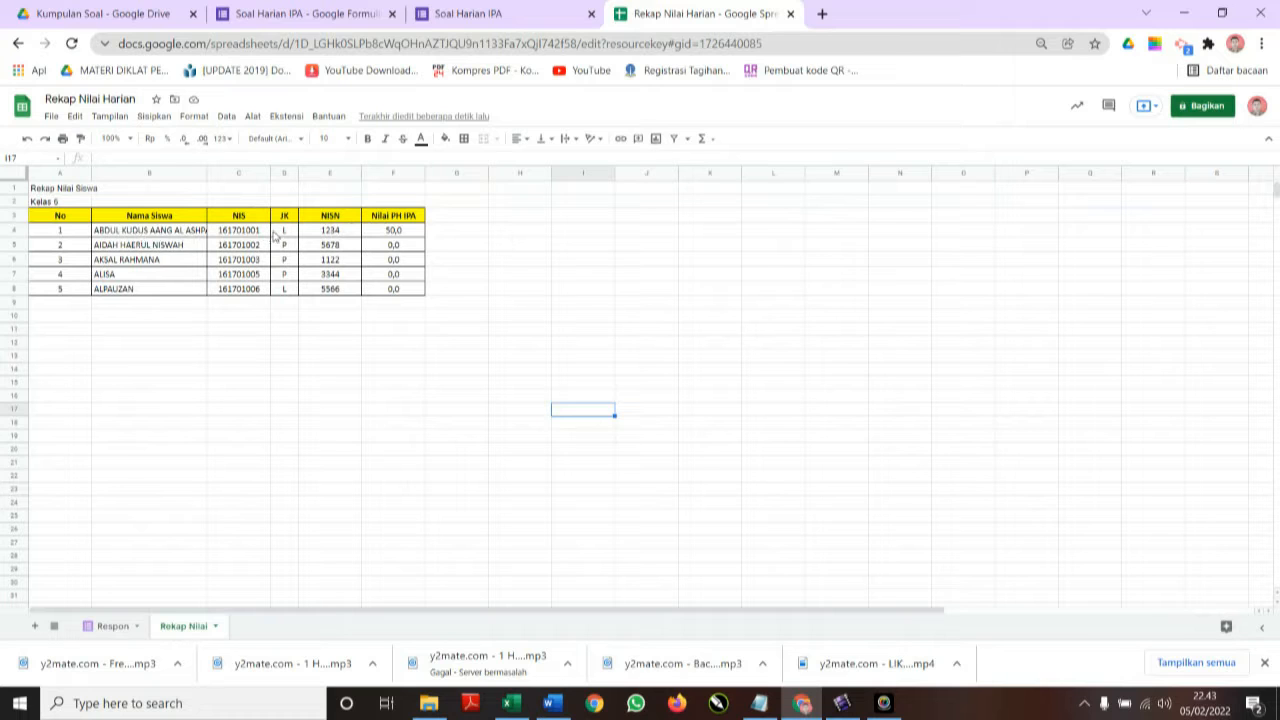
# Select F4 to view the MAXIFS formula behind the Nilai PH IPA score.
pyautogui.click(397, 236)
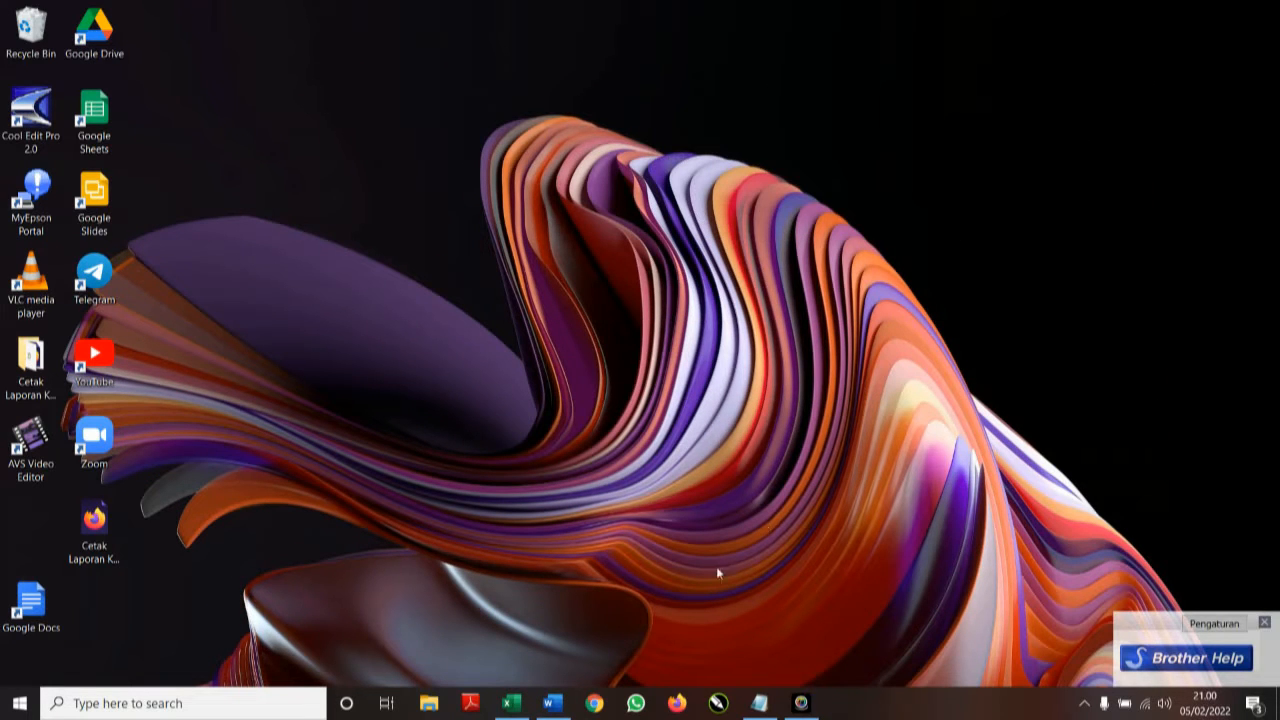
# Look over the Bahan Konten Soal Word draft, then bring the BAHAN KONTEN REKAP SISWA workbook forward.
pyautogui.click(552, 703)
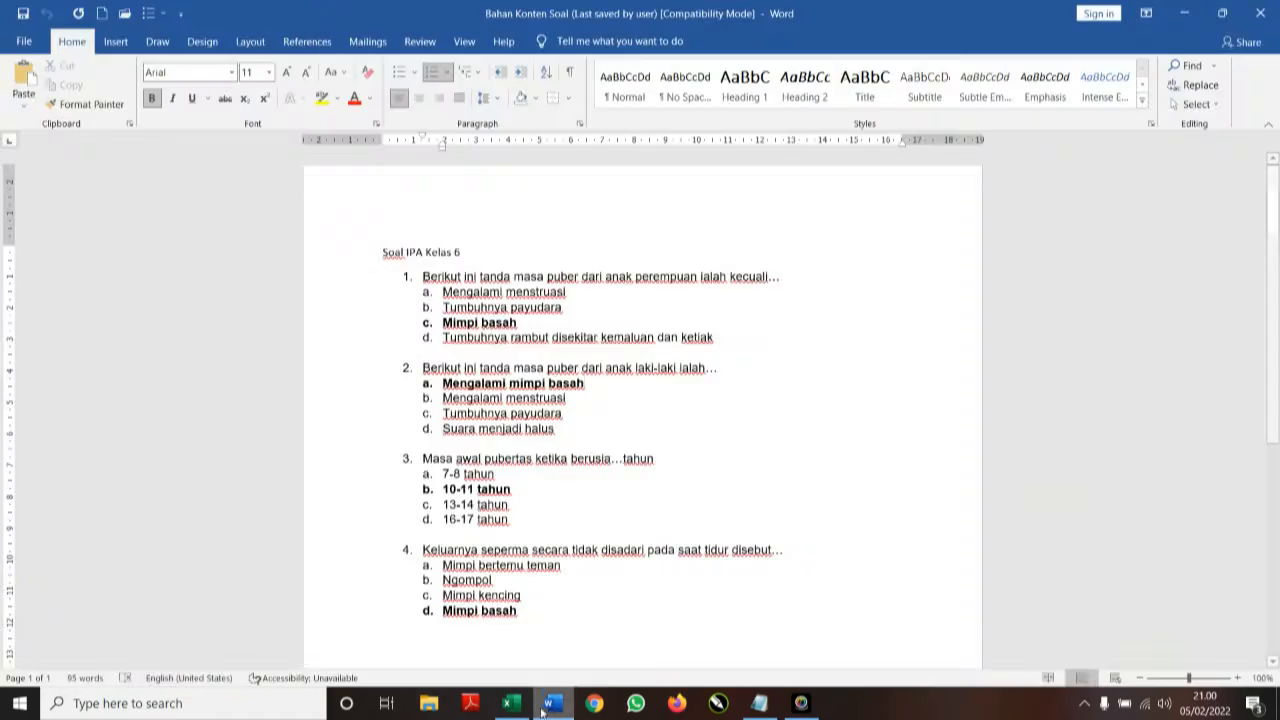
pyautogui.click(513, 703)
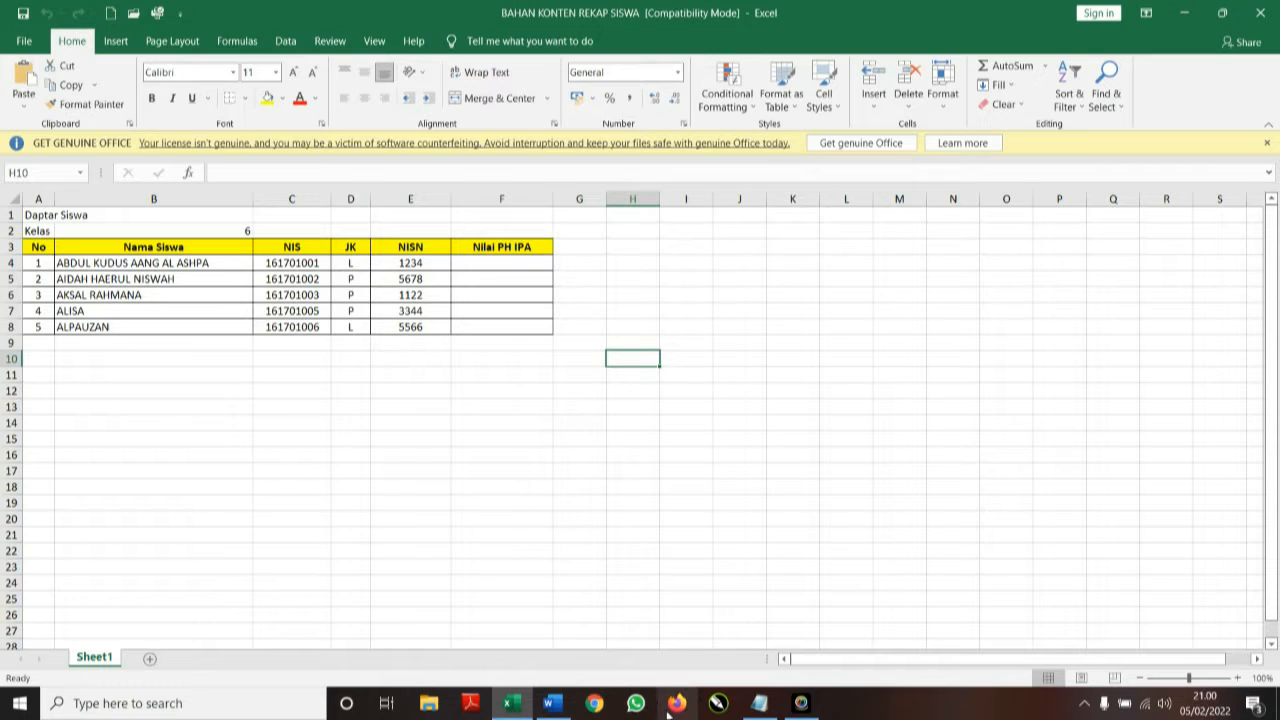
# Launch Chrome from the taskbar so its profile chooser appears.
pyautogui.click(596, 705)
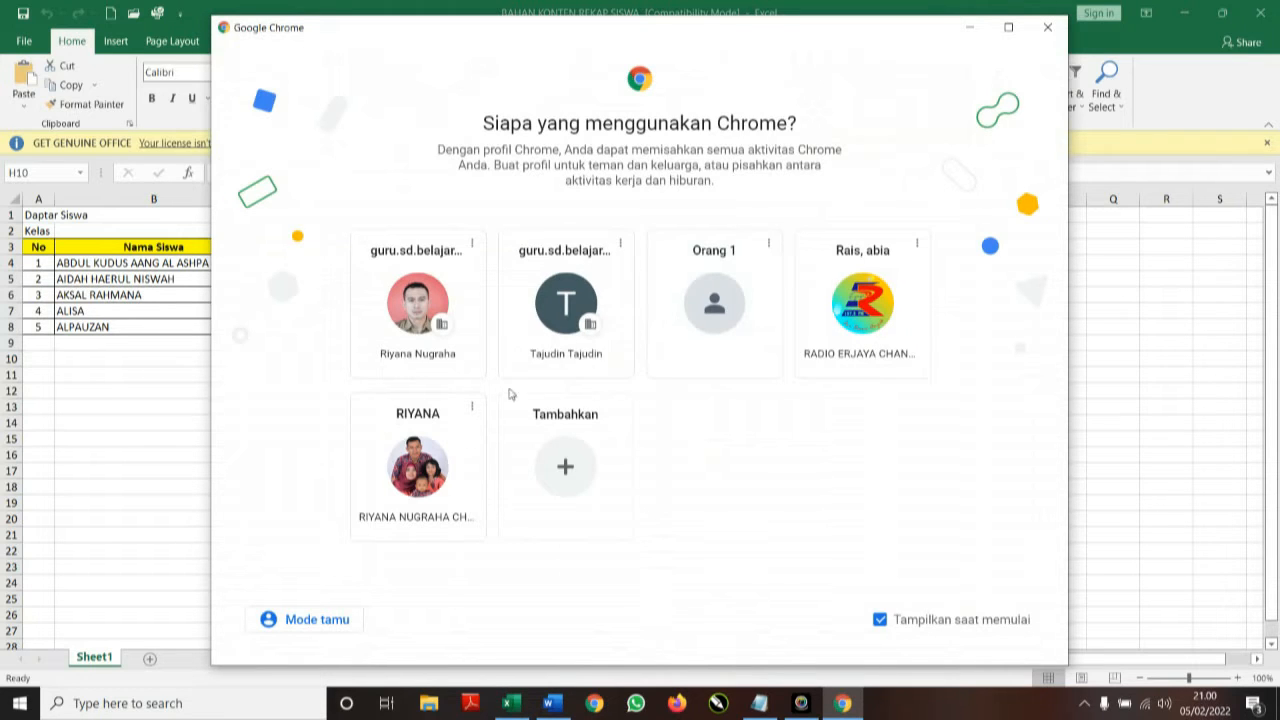
# Open Chrome with the teacher's school profile and go to Google Drive via the apps grid.
pyautogui.click(418, 308)
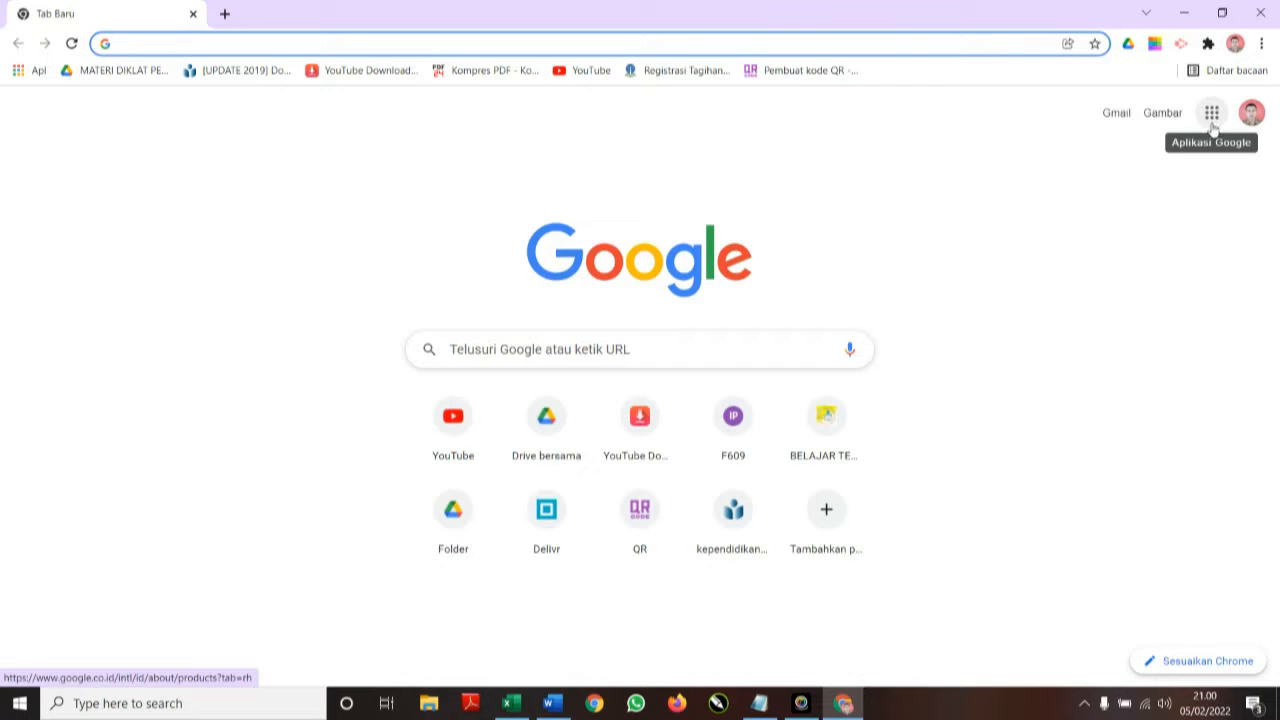
pyautogui.click(1213, 117)
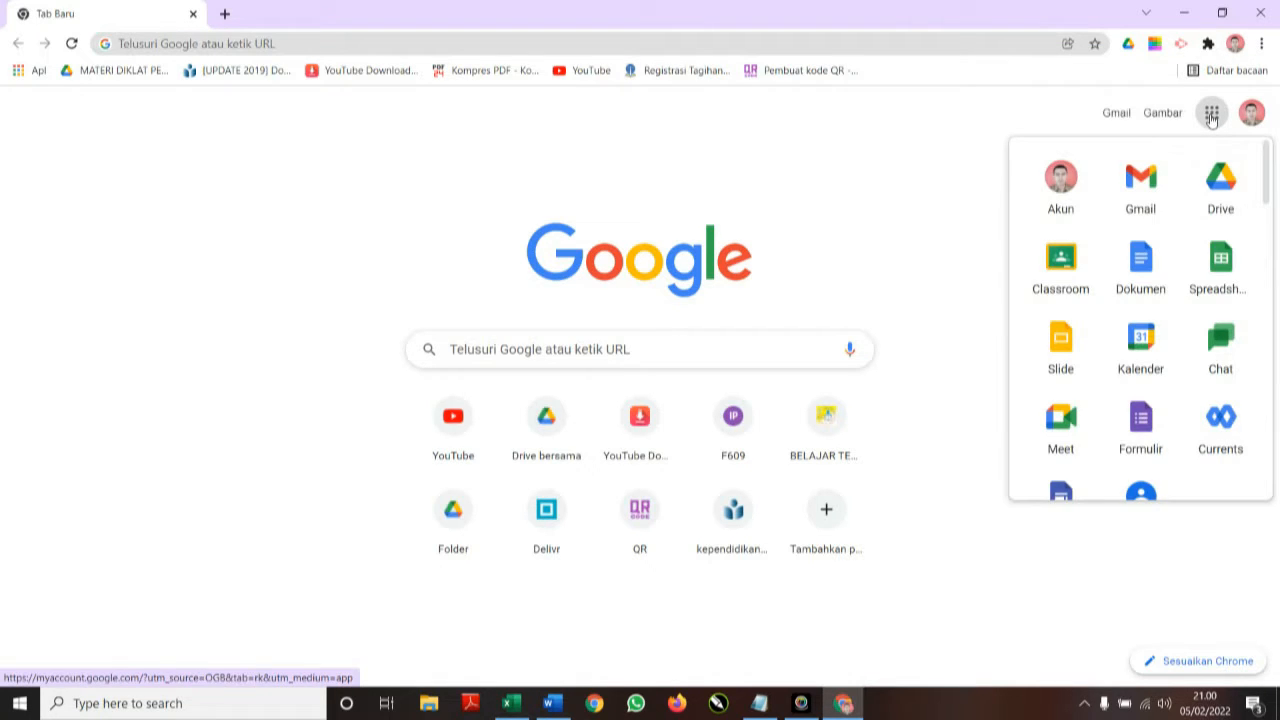
pyautogui.click(1217, 183)
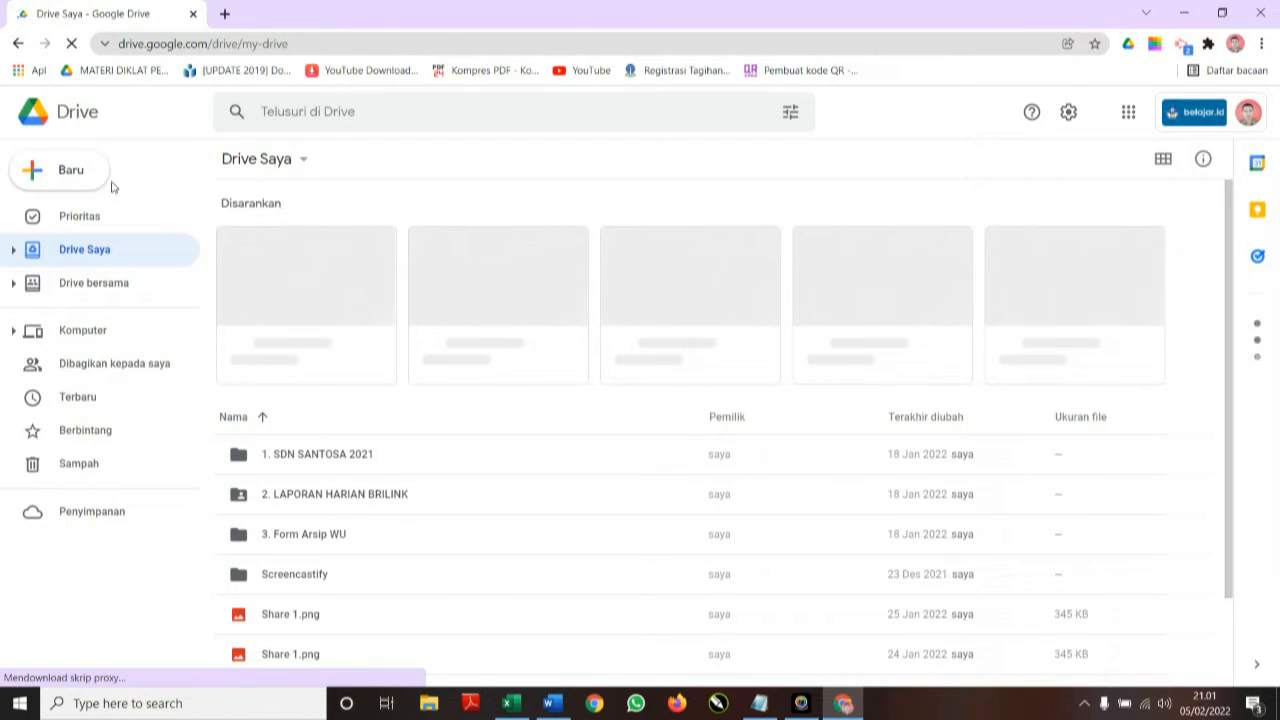
# Create a new folder named 'Kumpulan Soal' in Drive Saya and open it.
pyautogui.click(51, 175)
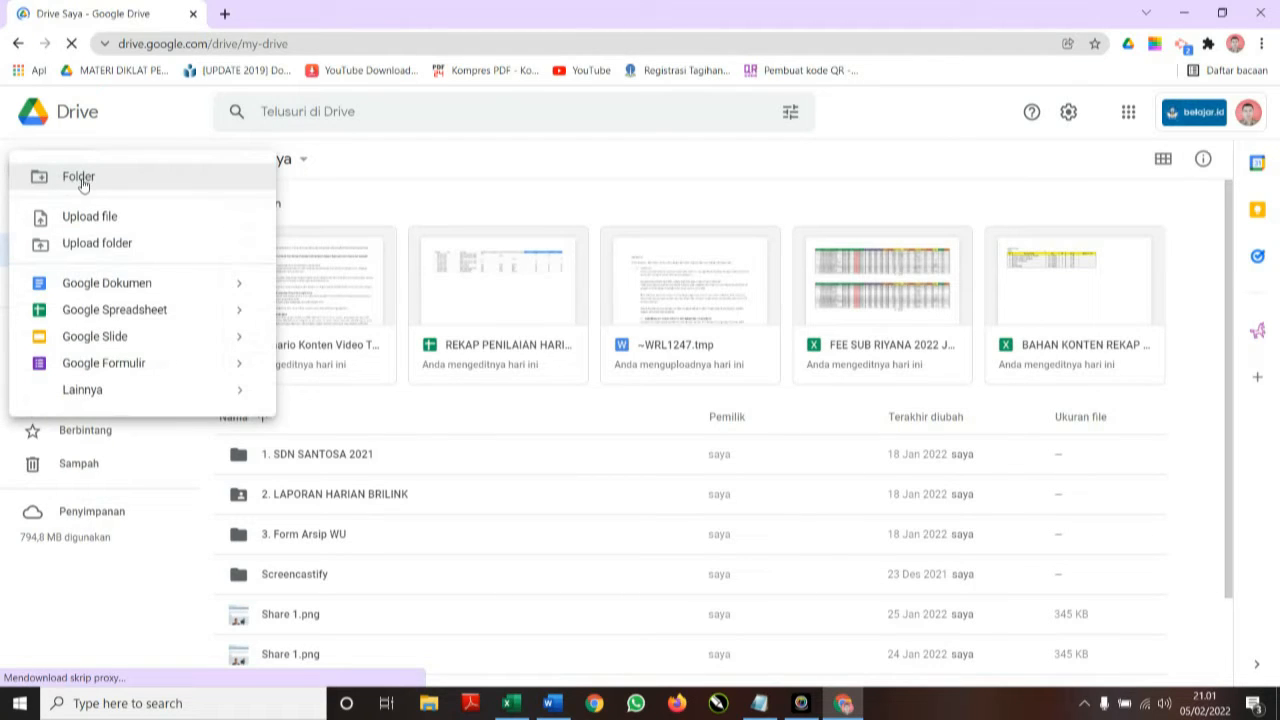
pyautogui.click(84, 184)
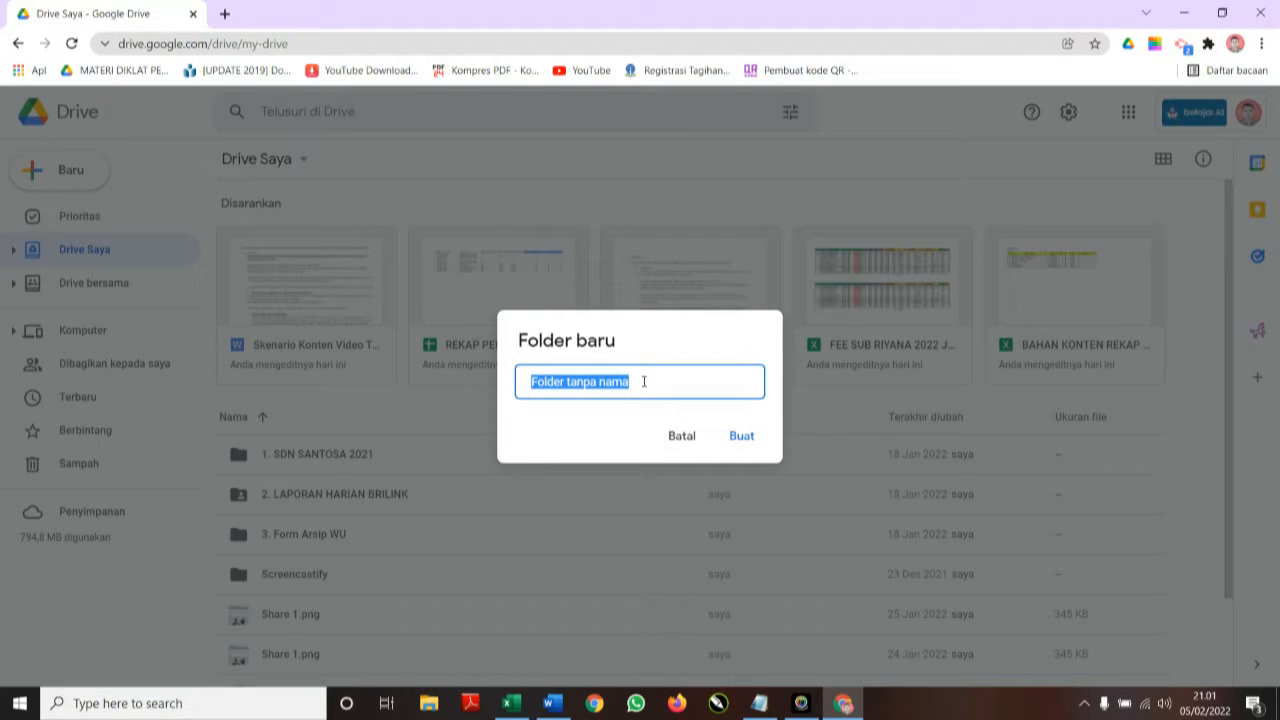
pyautogui.write('sO')
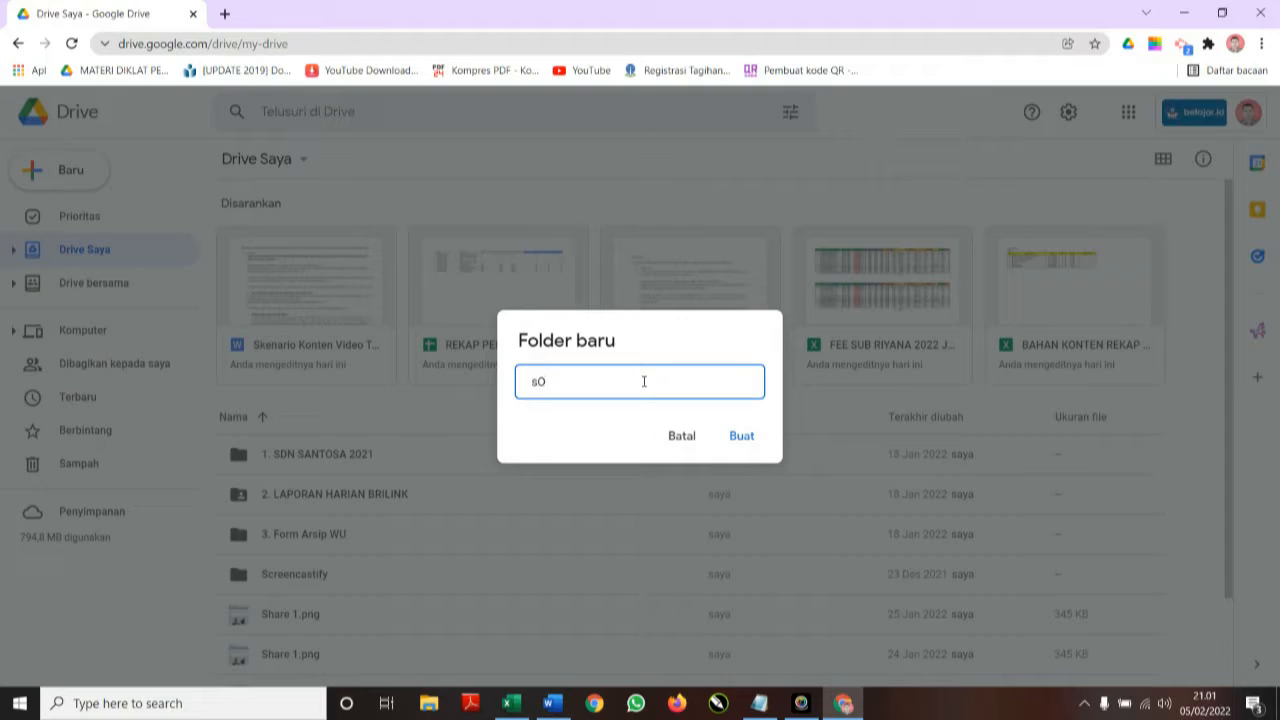
pyautogui.press('BackSpace')
pyautogui.write('Soa')
pyautogui.press('BackSpace')
pyautogui.press('BackSpace')
pyautogui.write('Kumpulan So')
pyautogui.click(740, 436)
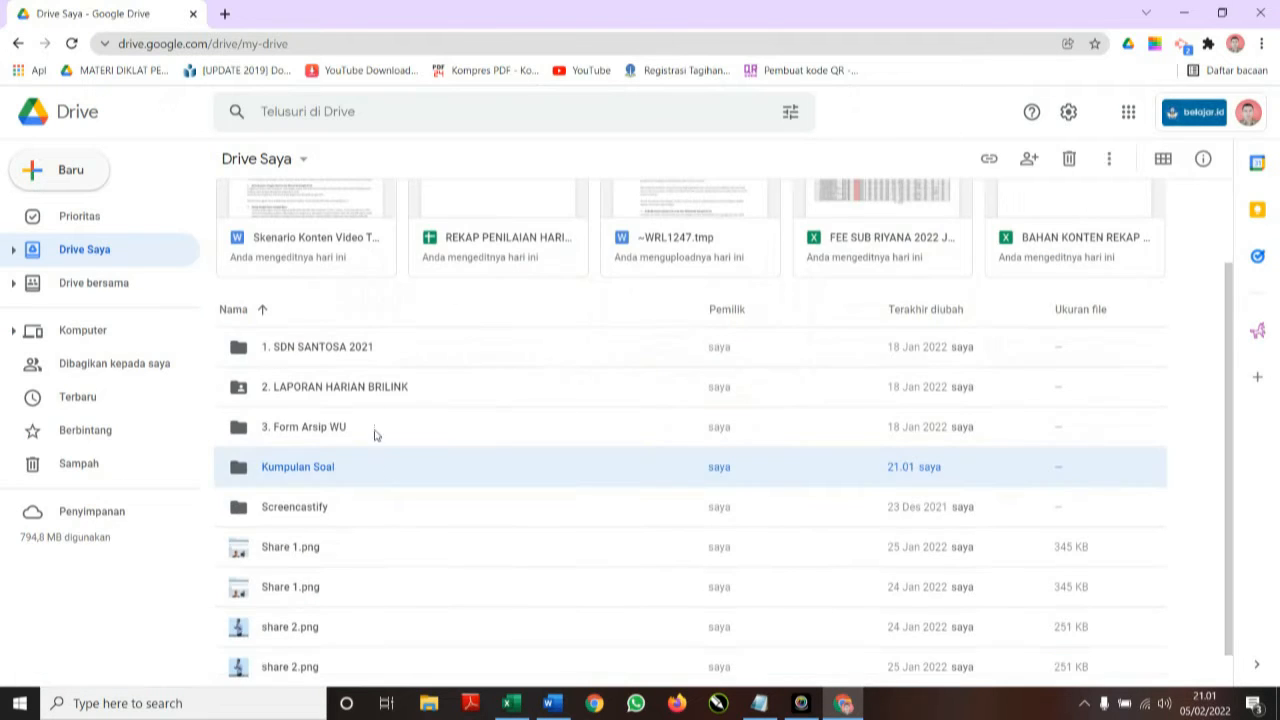
pyautogui.doubleClick(310, 473)
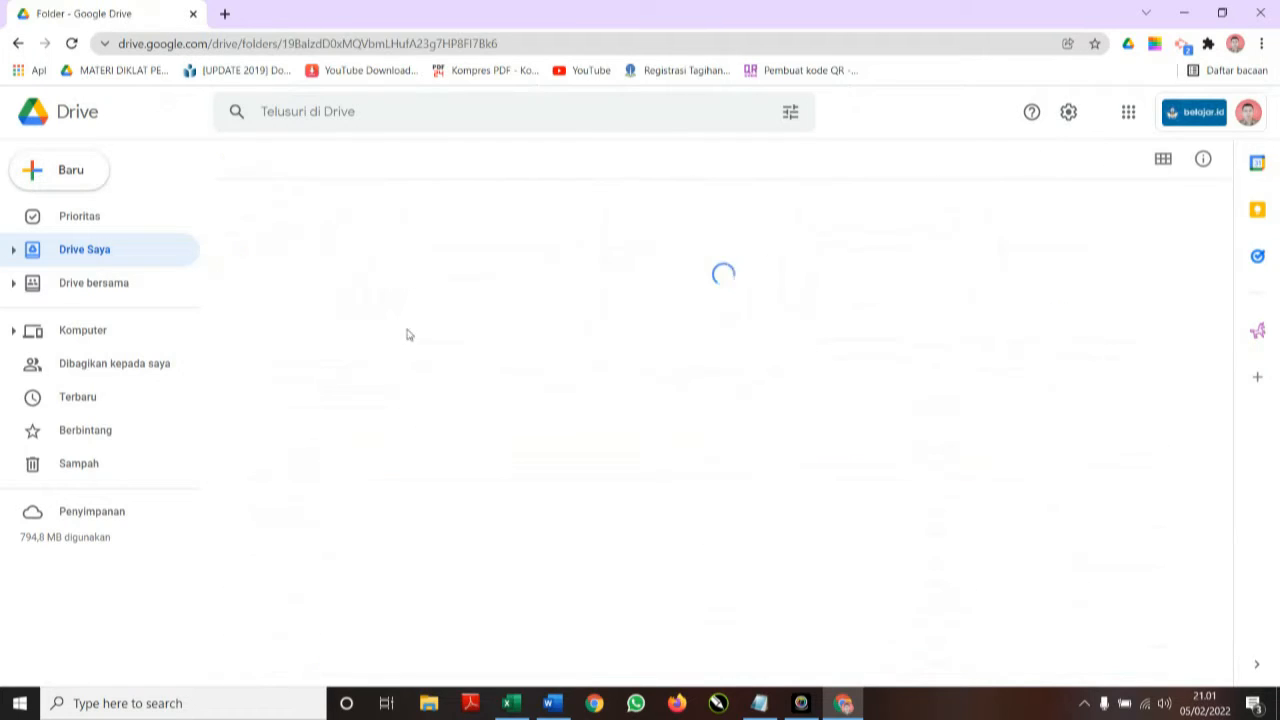
pyautogui.click(66, 171)
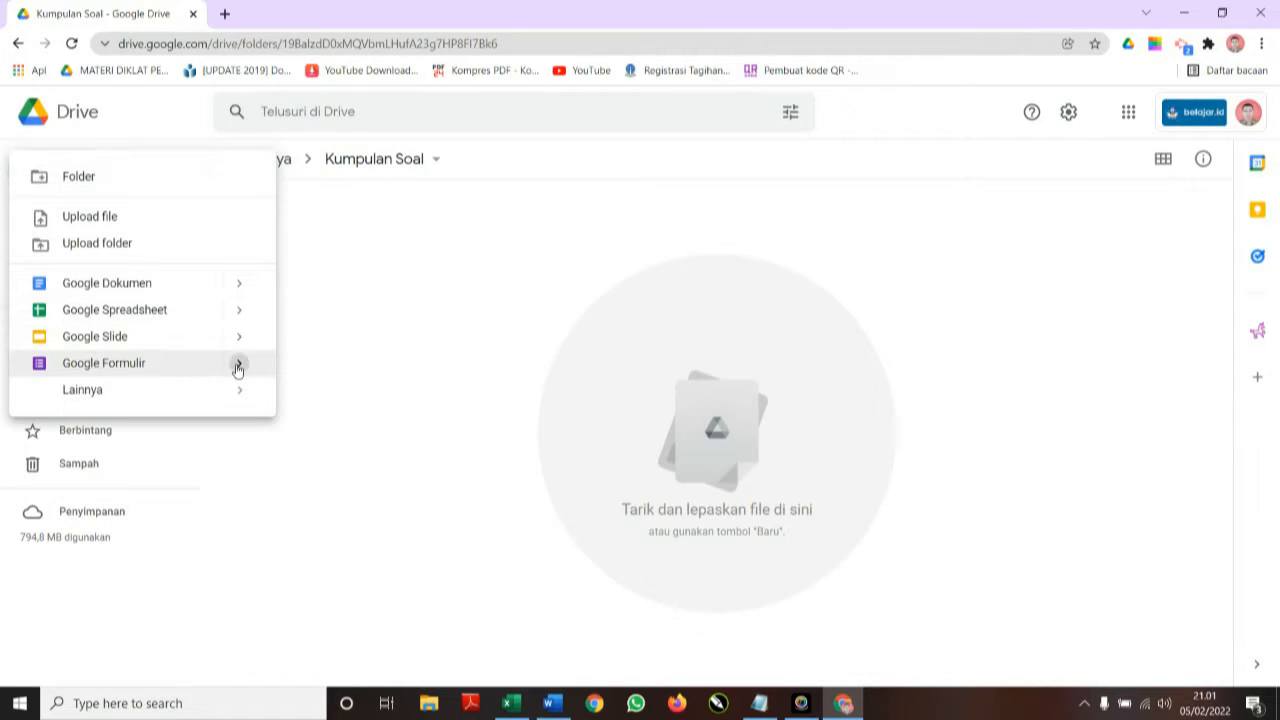
# Create a blank Google Form (Formulir kosong) inside the Kumpulan Soal folder.
pyautogui.moveTo(237, 364)
pyautogui.click(342, 386)
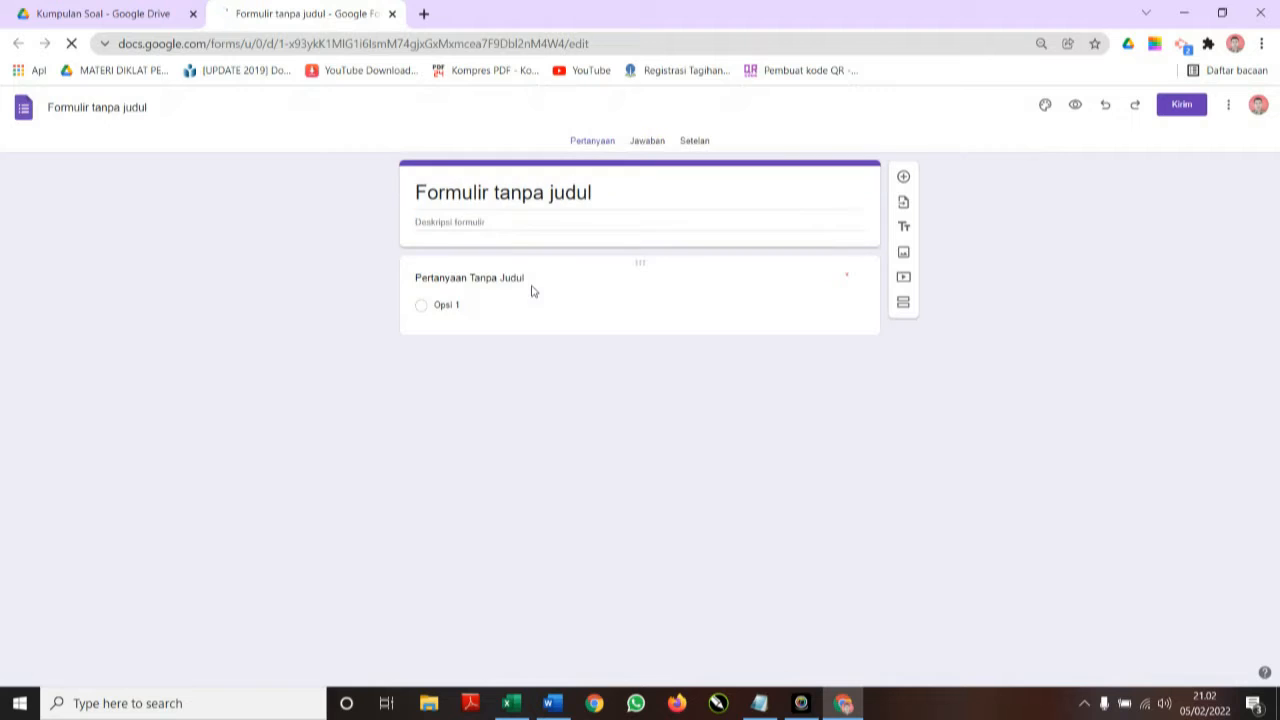
pyautogui.click(1085, 704)
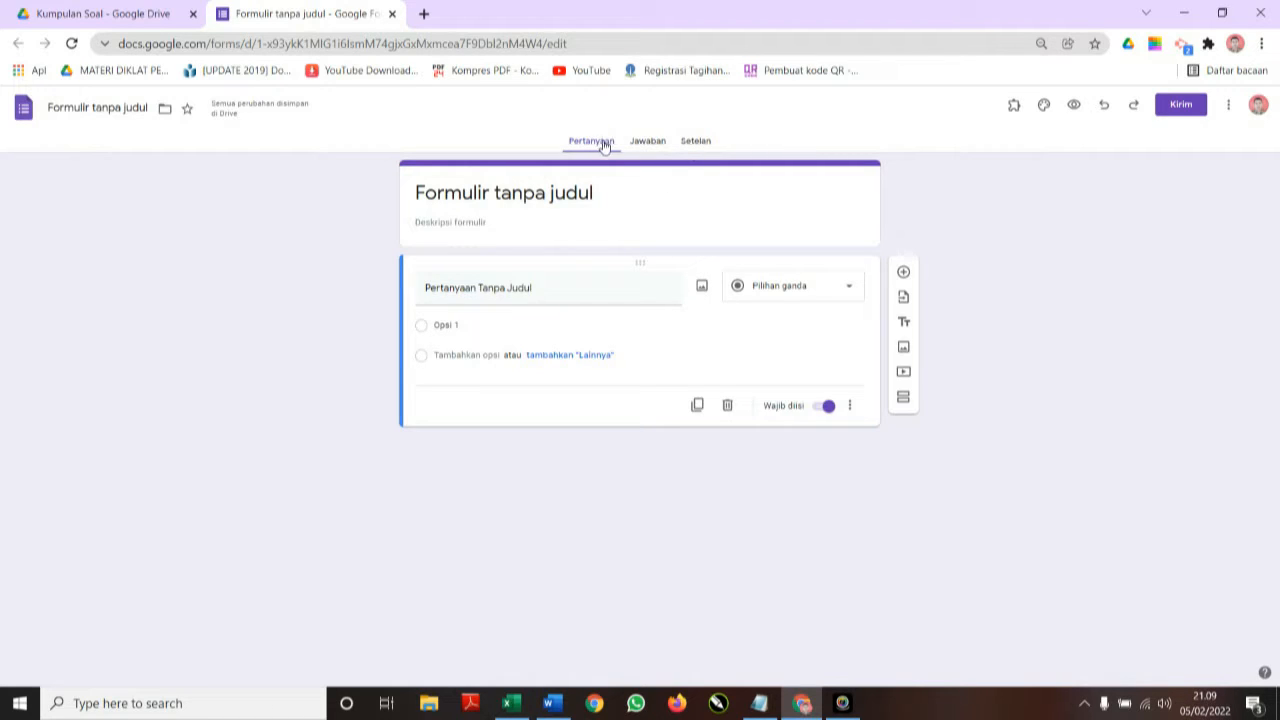
# Turn on Jadikan ini sebagai kuis and hide unanswered questions and correct answers from respondents.
pyautogui.click(699, 143)
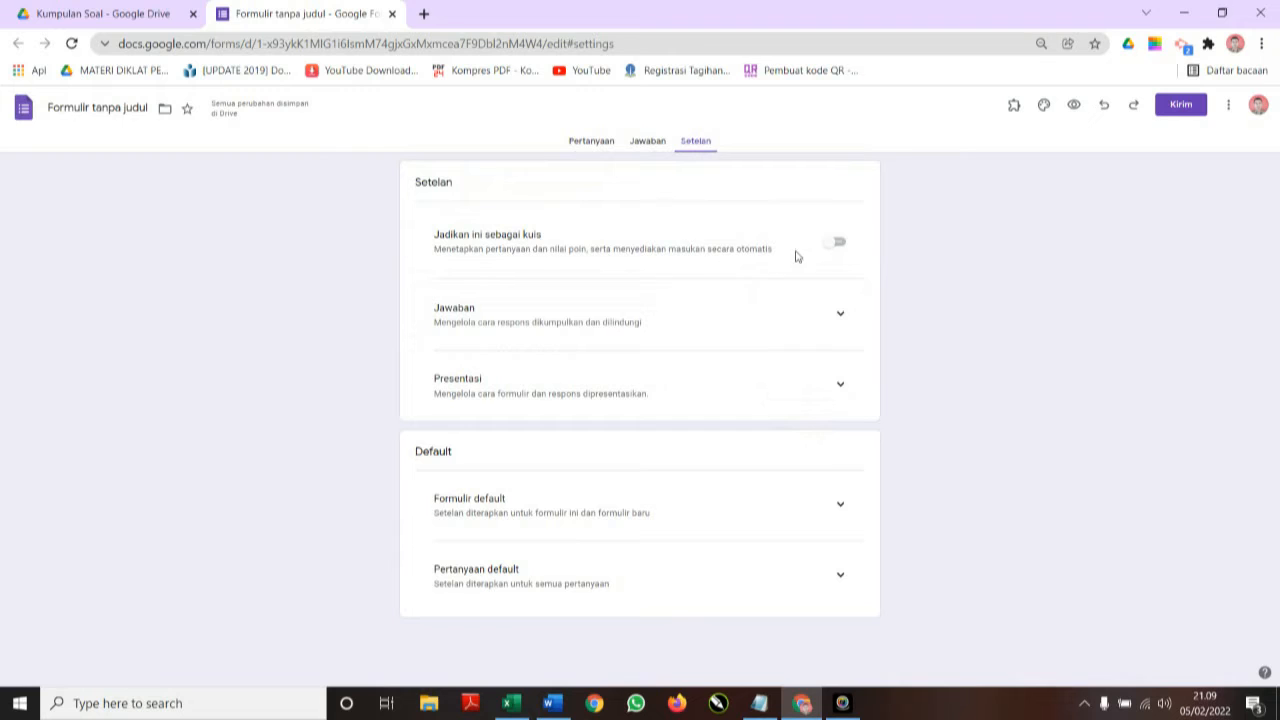
pyautogui.click(829, 246)
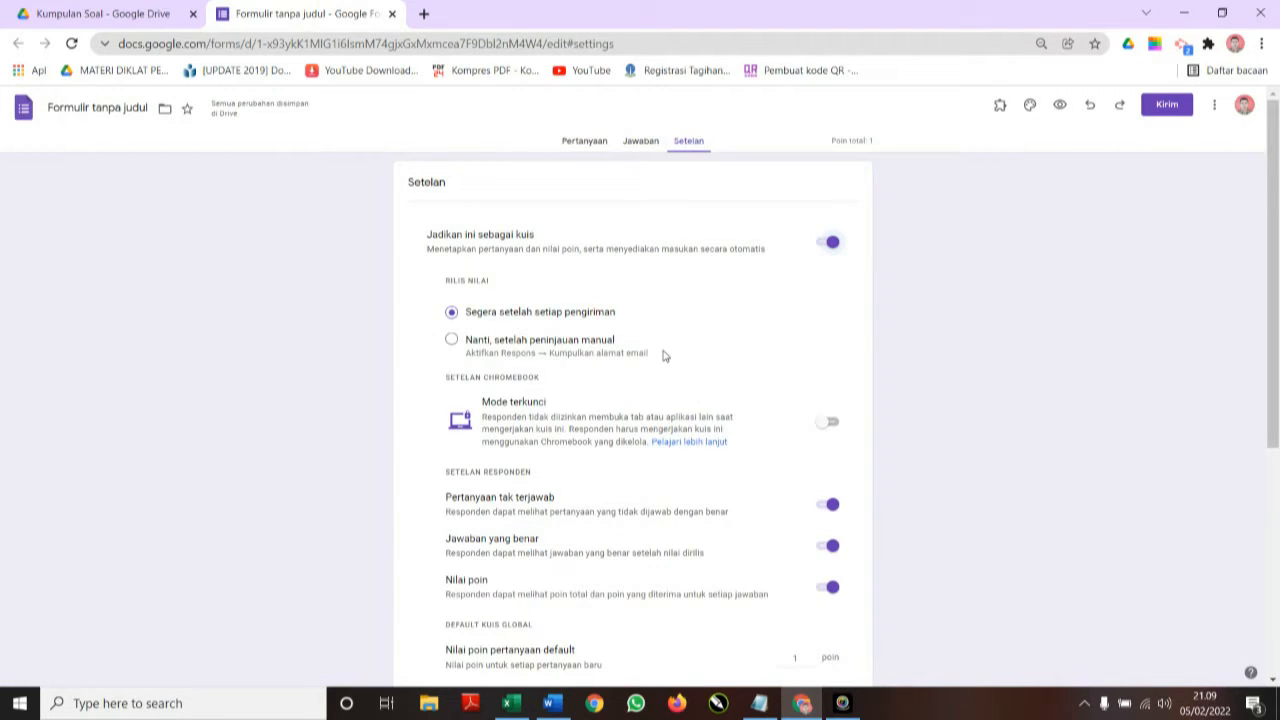
pyautogui.scroll(-3, 692, 344)
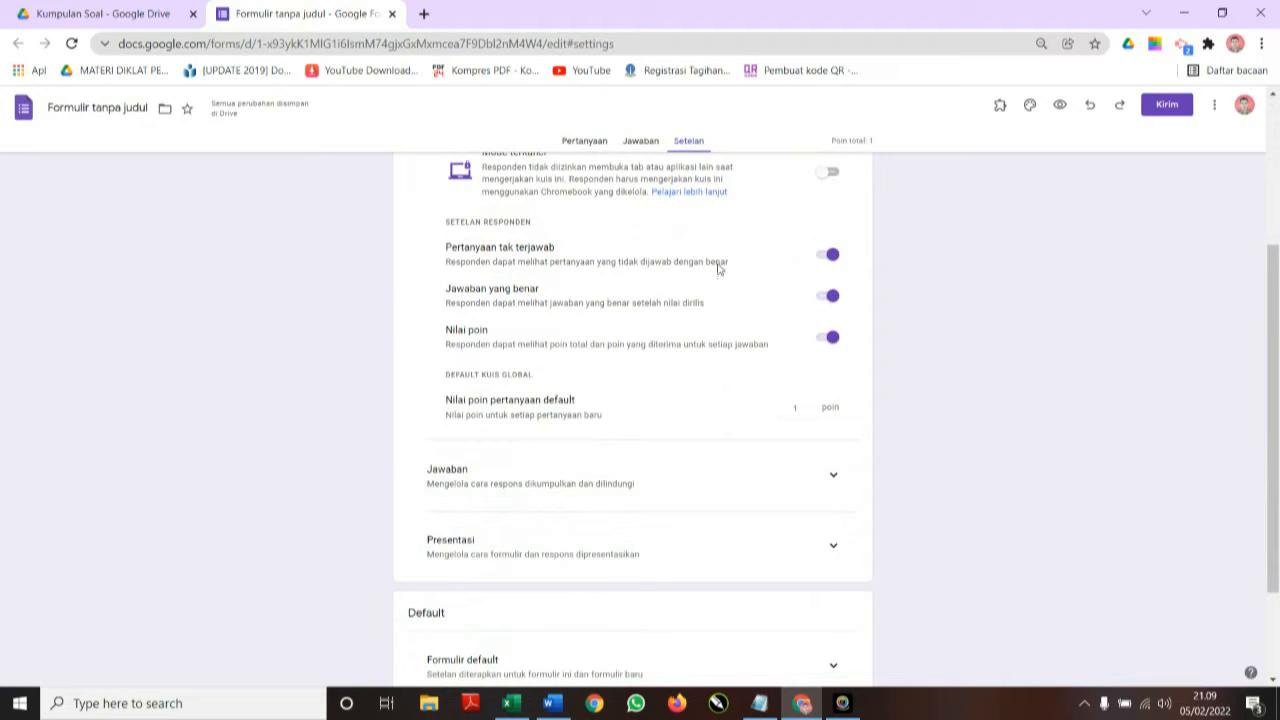
pyautogui.click(832, 256)
pyautogui.click(830, 297)
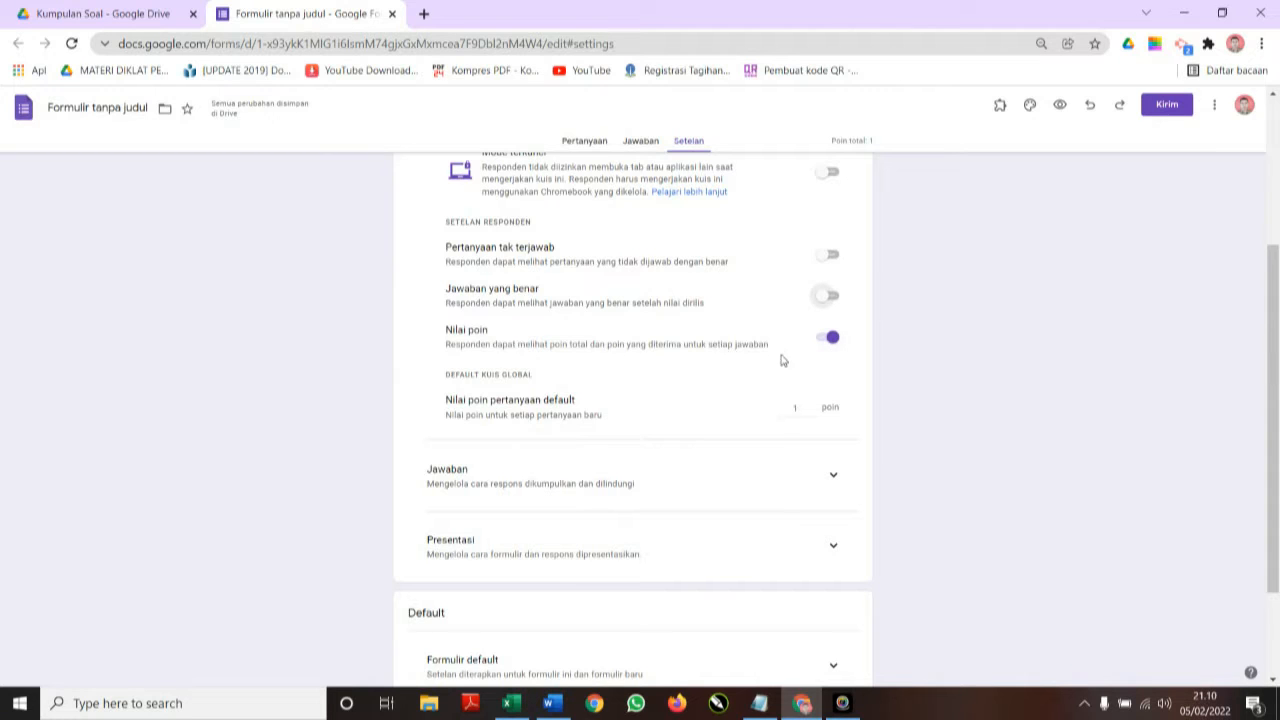
pyautogui.scroll(-1, 752, 422)
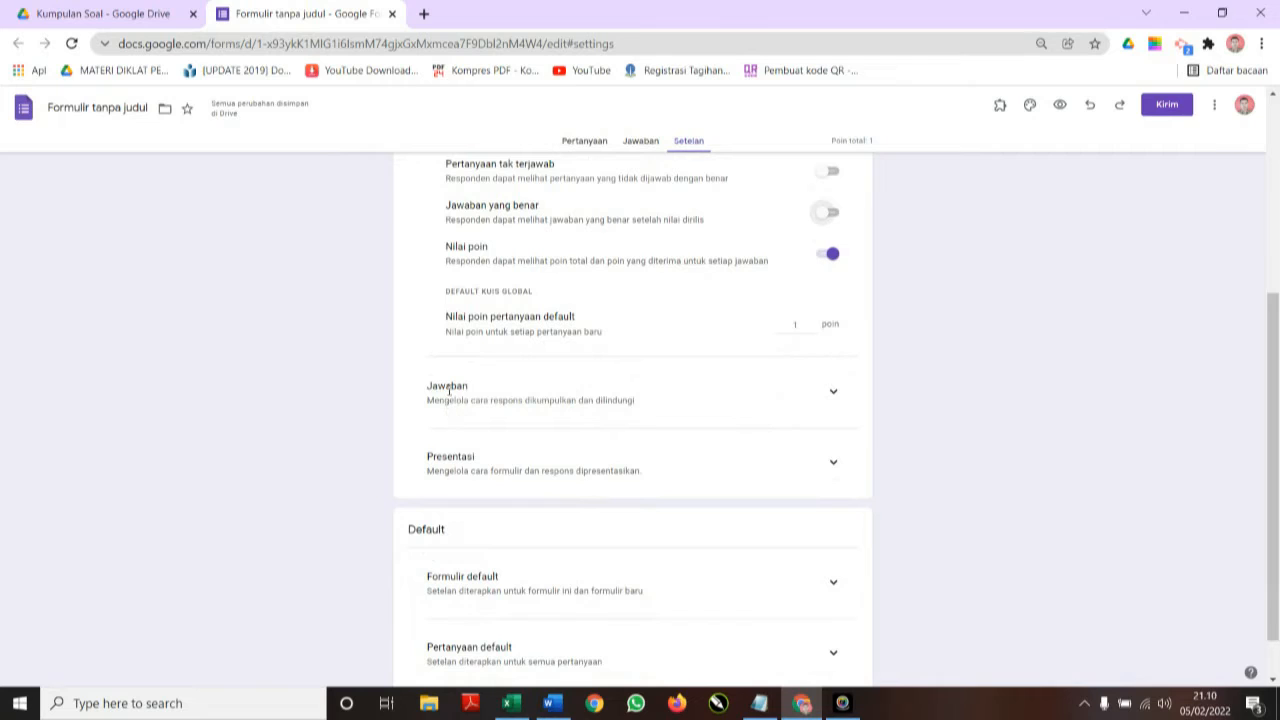
# Stop restricting responses to ministry school accounts, then expand the Presentasi settings.
pyautogui.click(836, 397)
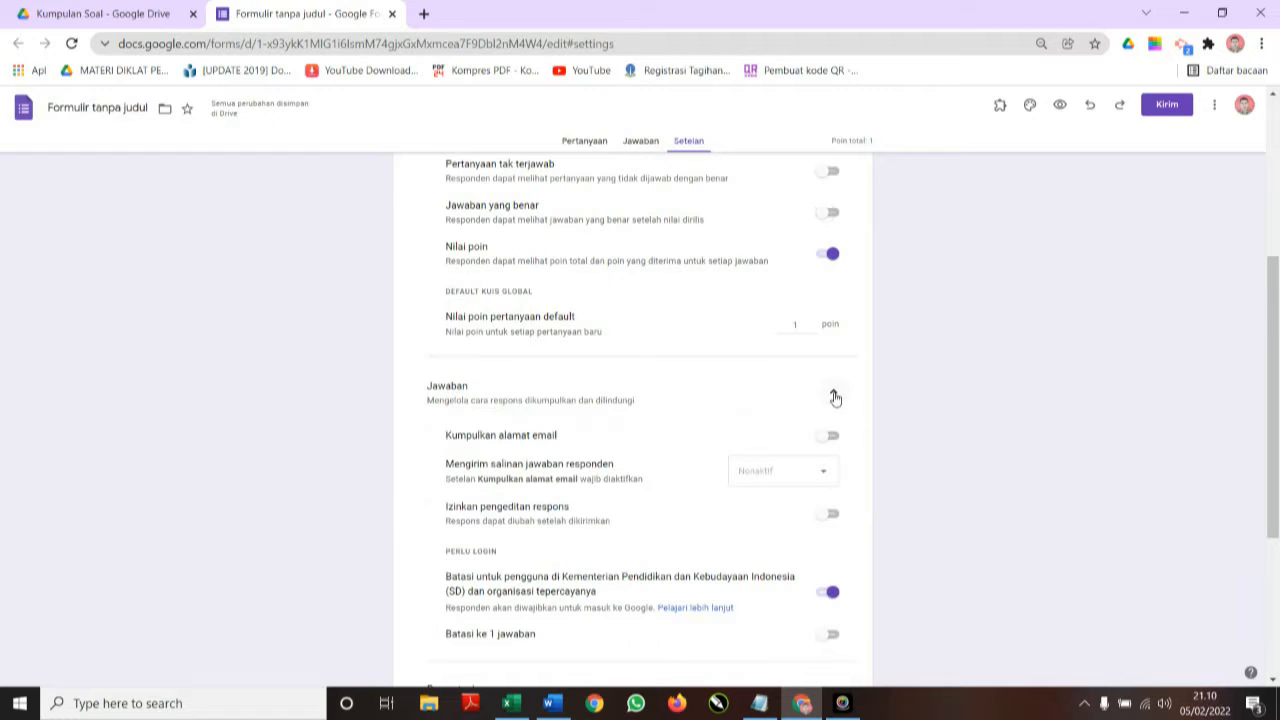
pyautogui.scroll(-3, 728, 414)
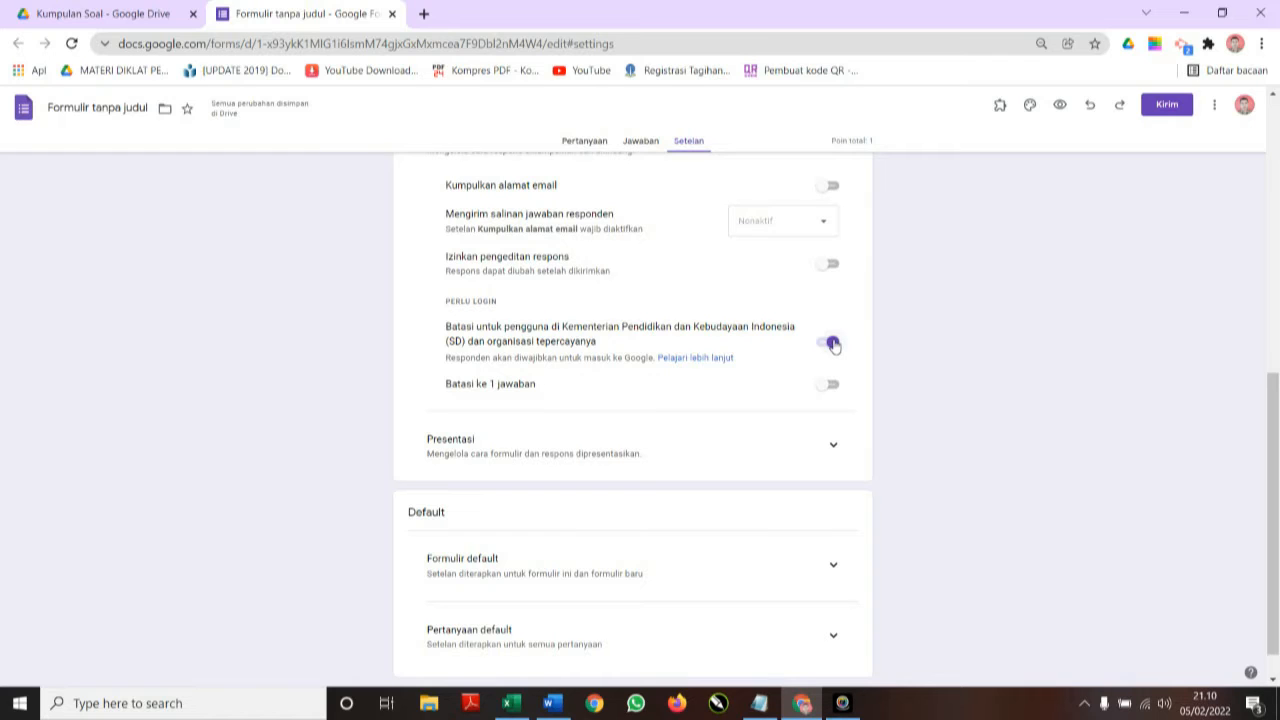
pyautogui.click(832, 343)
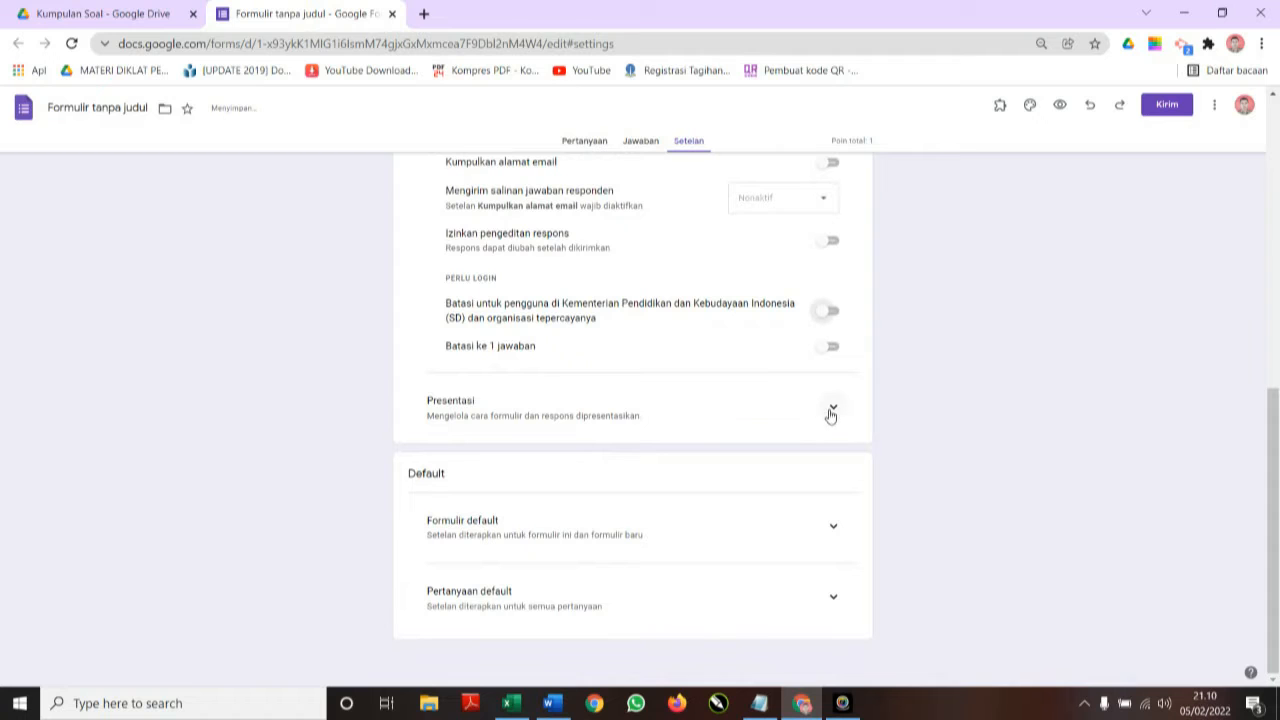
pyautogui.click(833, 411)
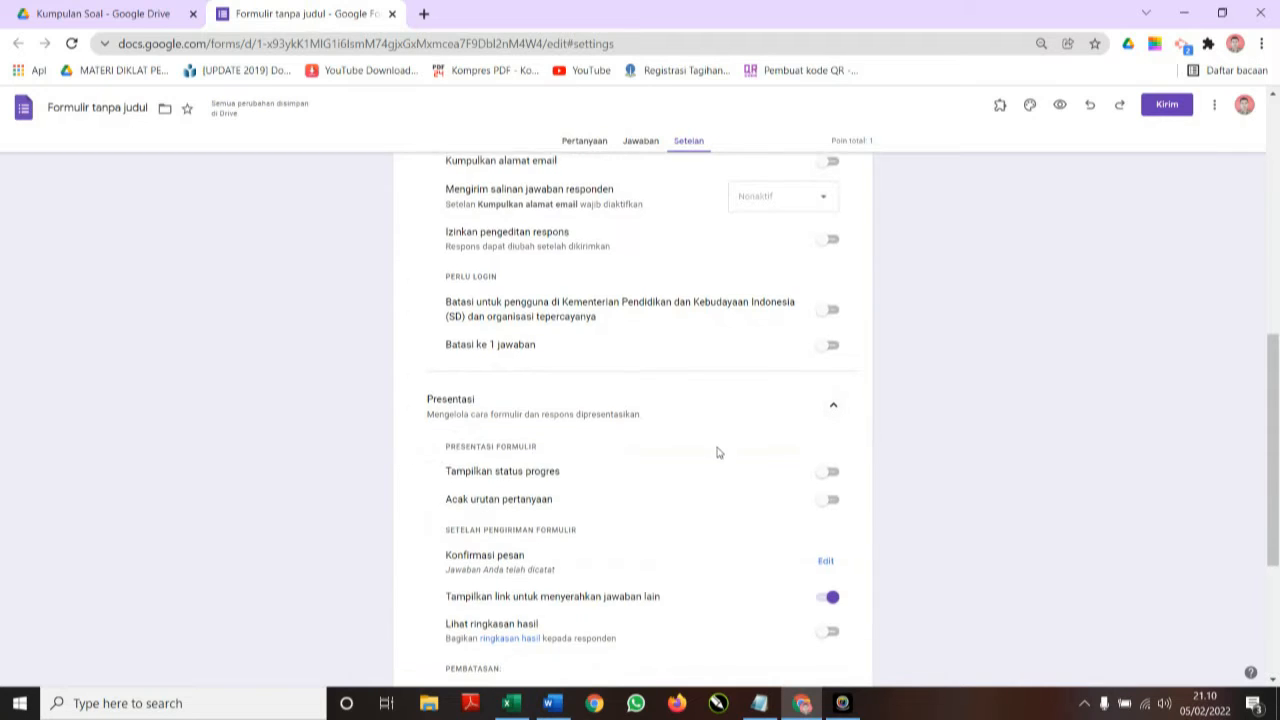
pyautogui.scroll(-2, 717, 451)
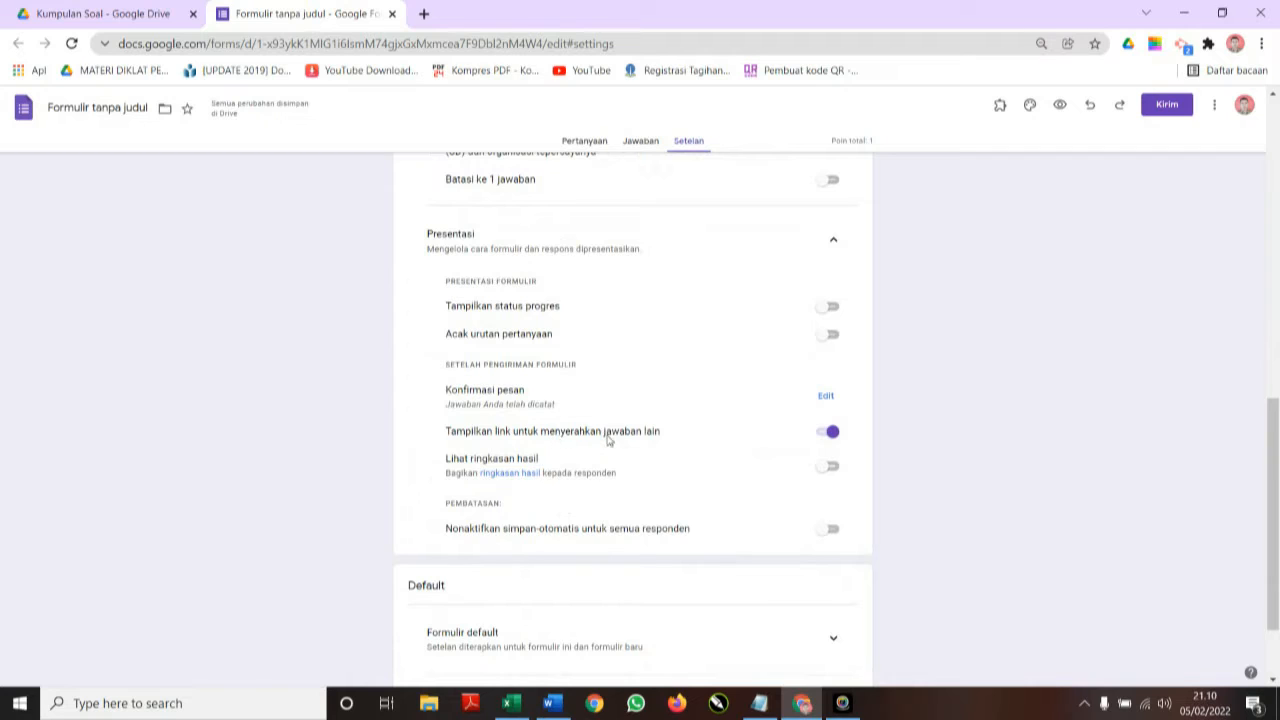
# Turn off the submit-another-response link and set the confirmation message to 'Terimakasih Jawaban Anda Sudah Saya Terima'.
pyautogui.click(832, 434)
pyautogui.click(826, 396)
pyautogui.click(566, 398)
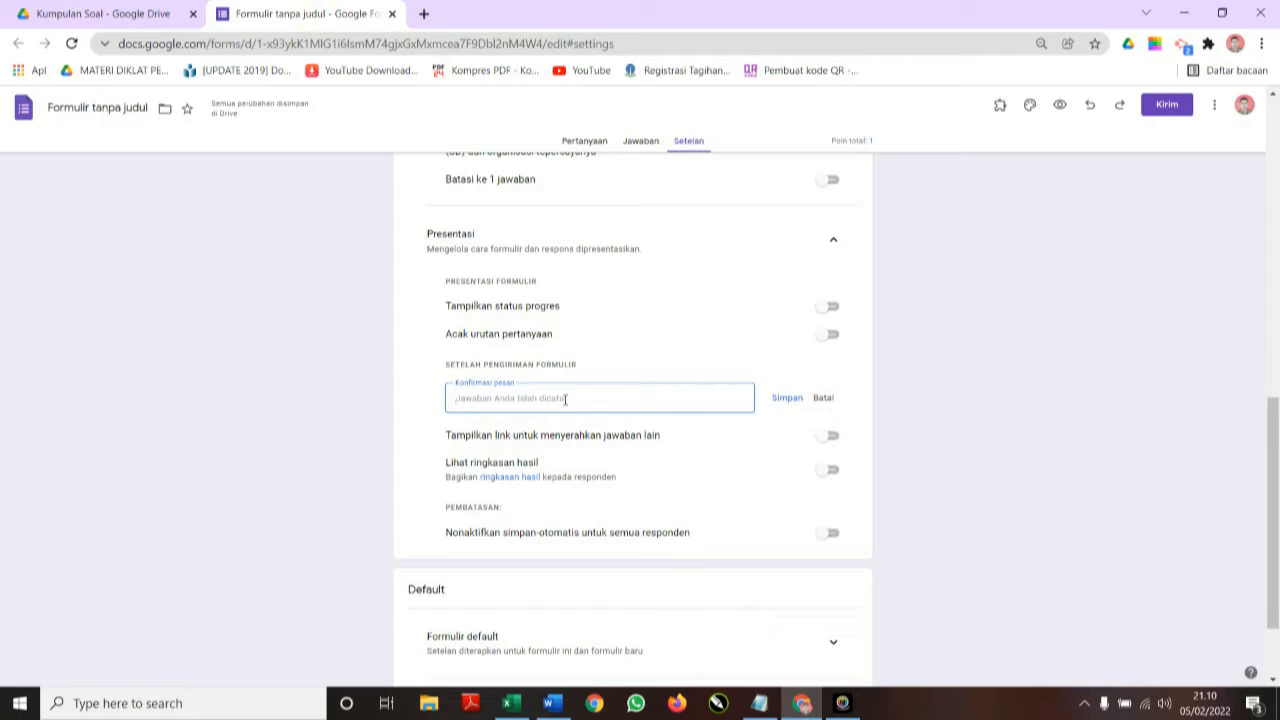
pyautogui.write('Terimakasih Jawaban Anda Sudah Saya Te')
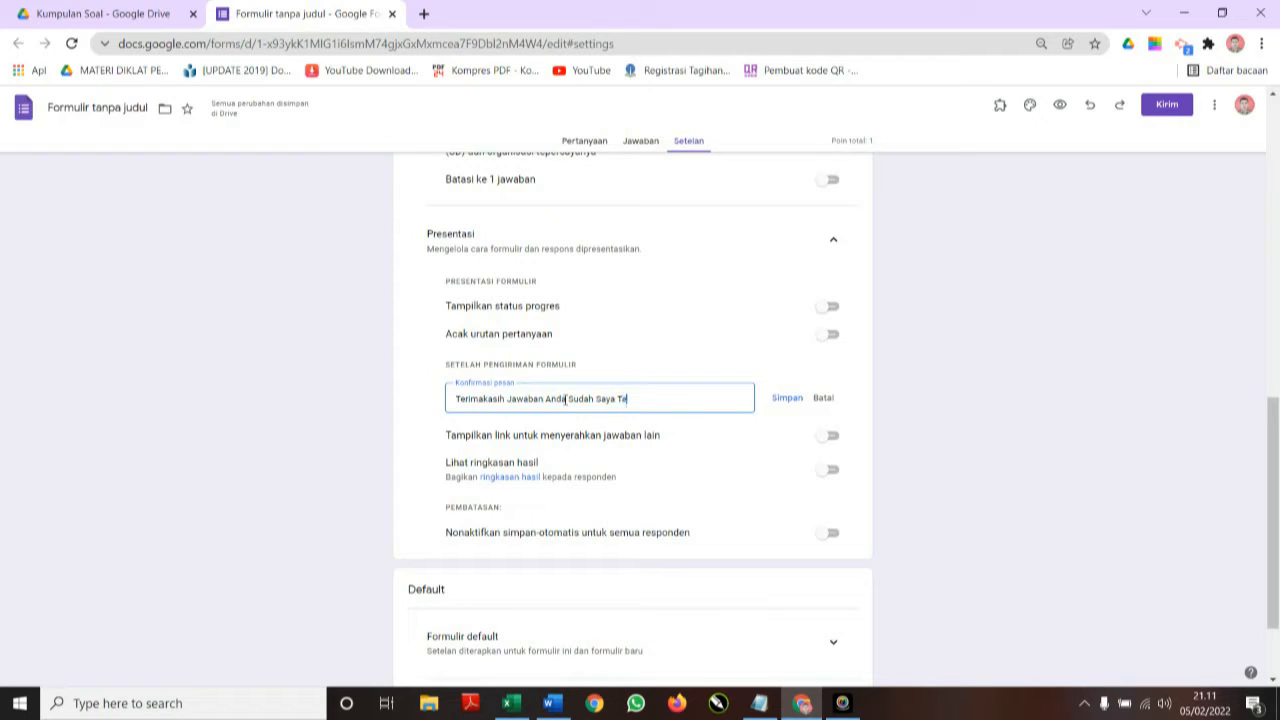
pyautogui.write('ima')
pyautogui.click(781, 400)
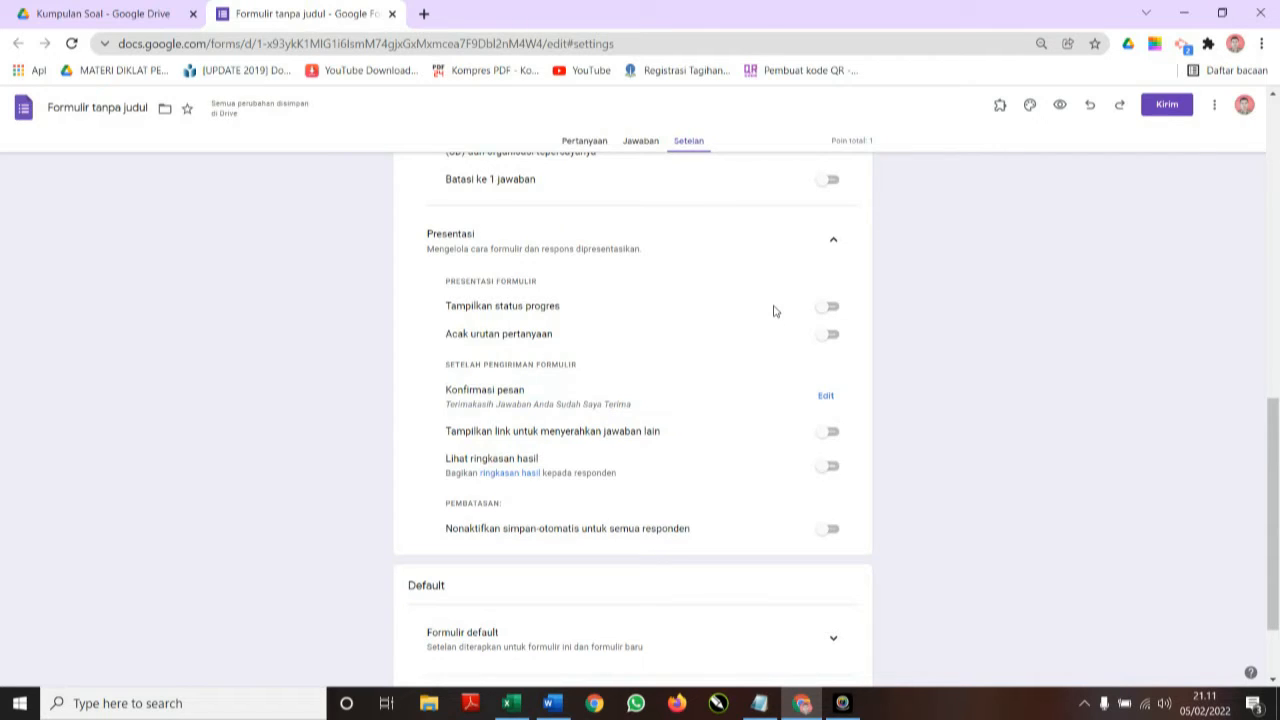
# Replace the 'Formulir tanpa judul' title with 'Soal Harian IPA', sync the file name, then go to Drive.
pyautogui.click(591, 147)
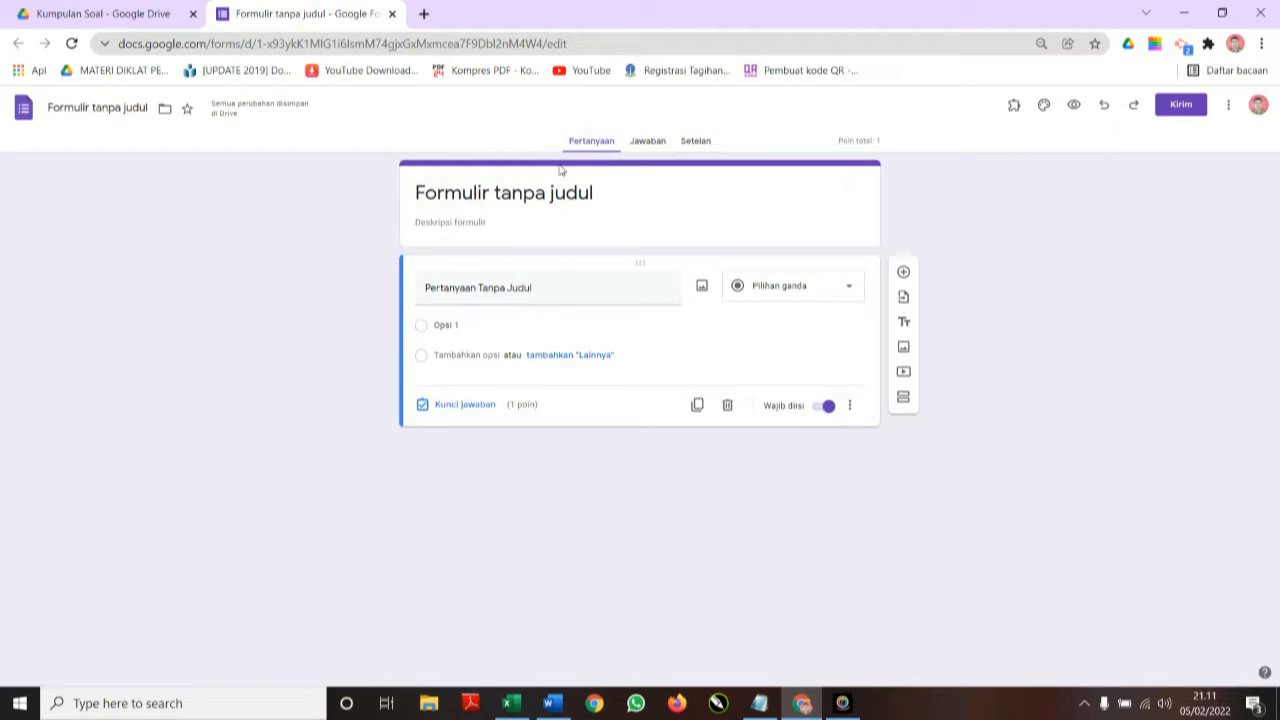
pyautogui.click(606, 193)
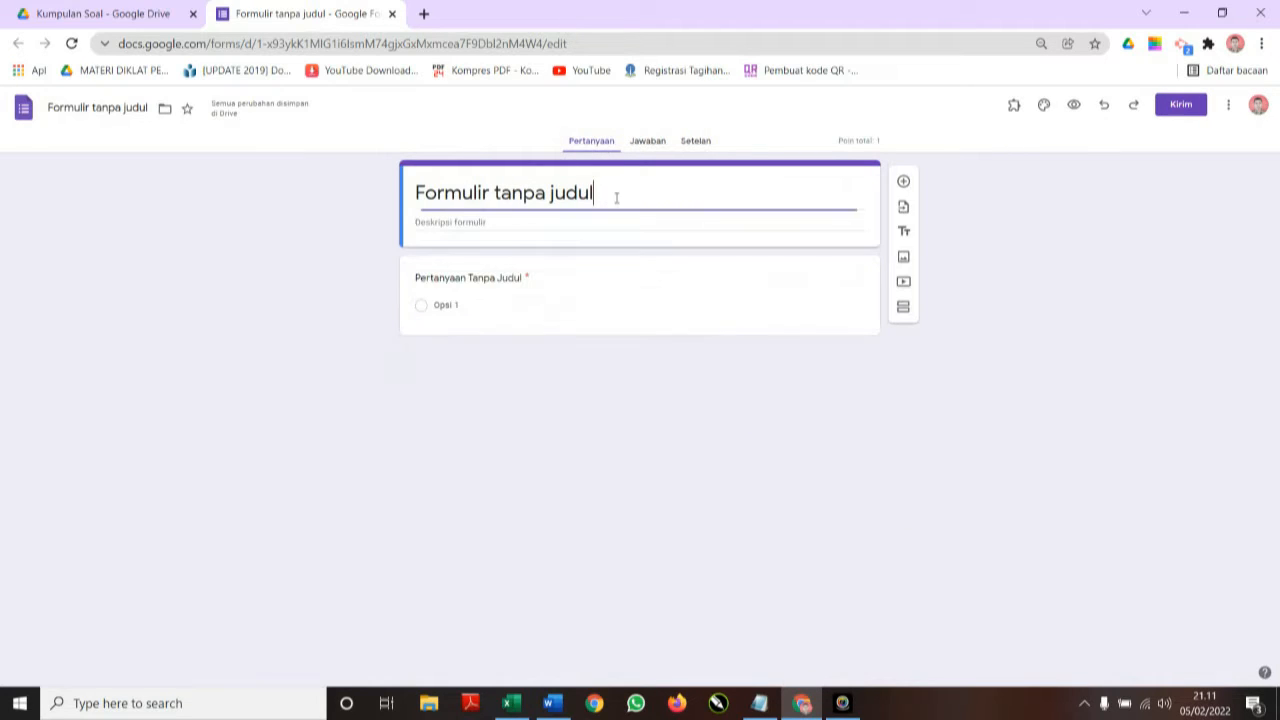
pyautogui.moveTo(600, 193); pyautogui.dragTo(354, 202)
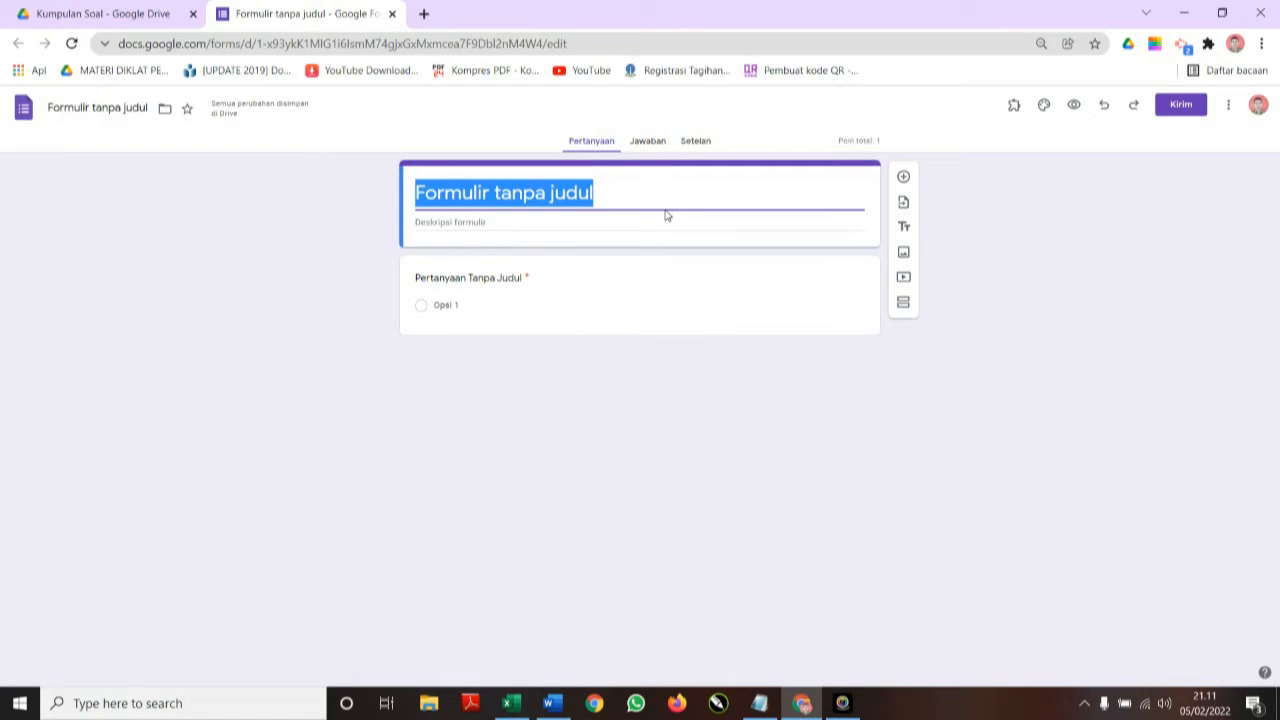
pyautogui.write('Soa')
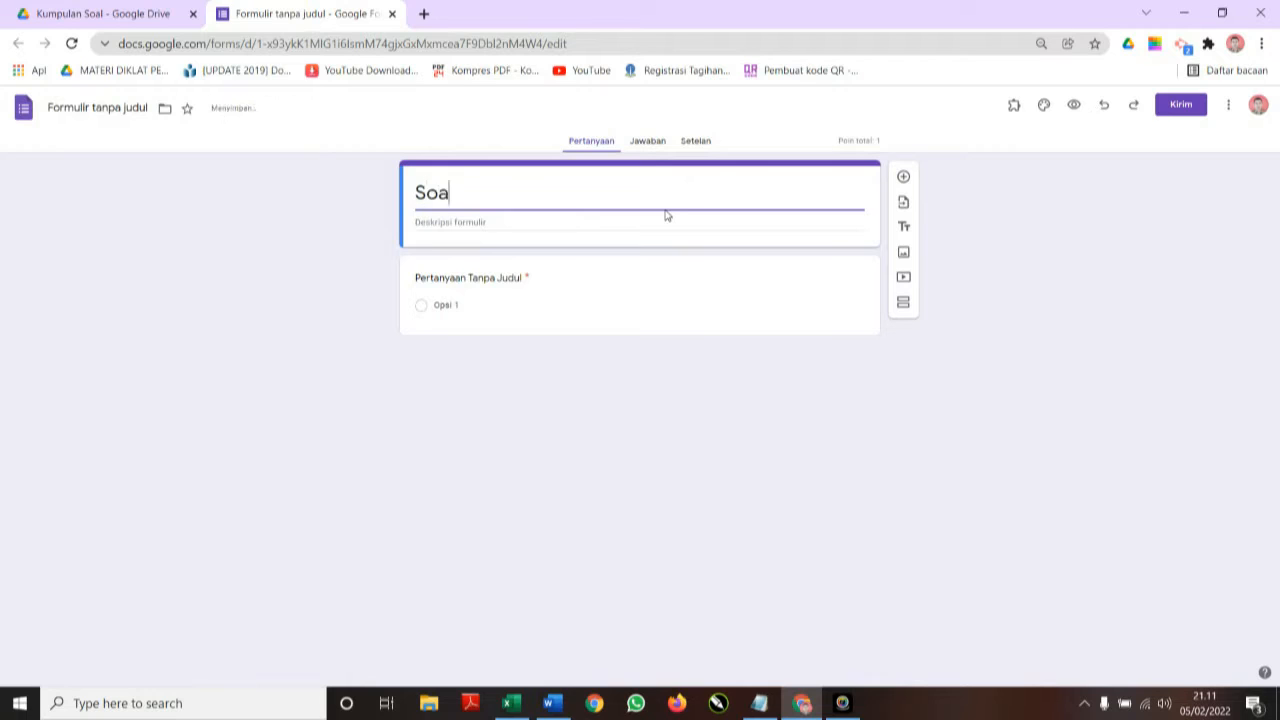
pyautogui.write('l Harian')
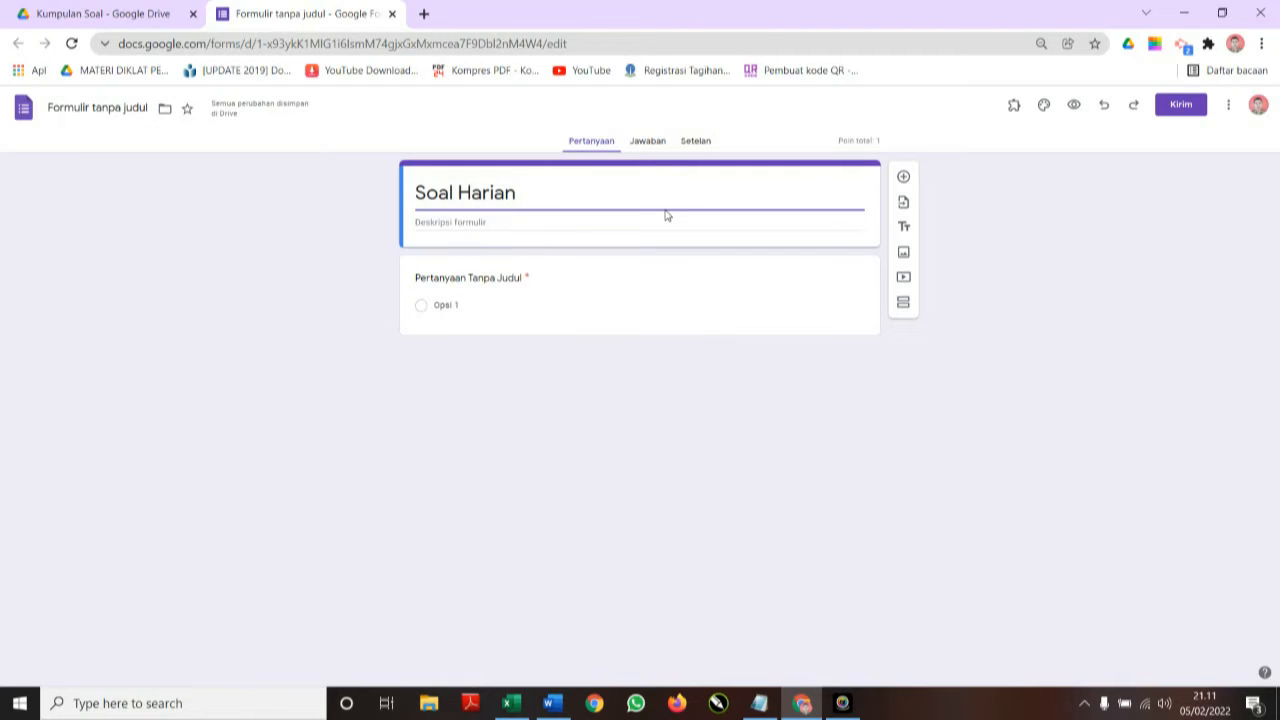
pyautogui.write(' IPA')
pyautogui.click(106, 107)
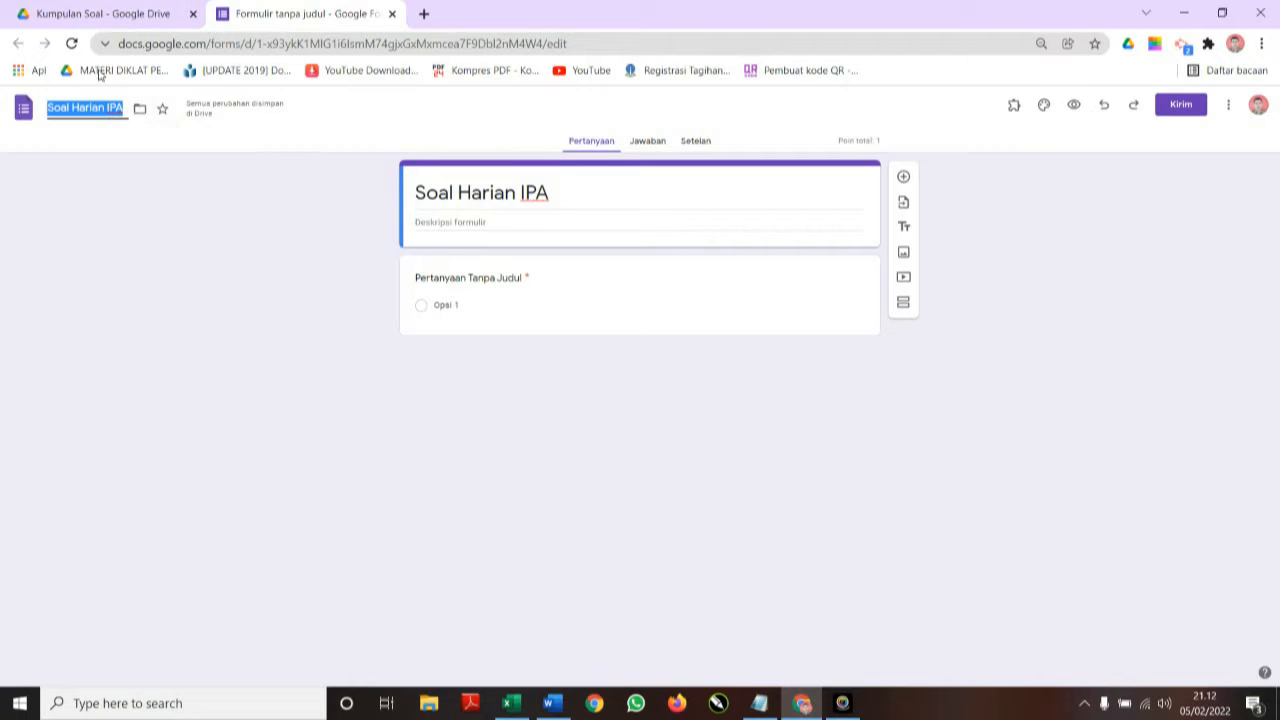
pyautogui.click(110, 14)
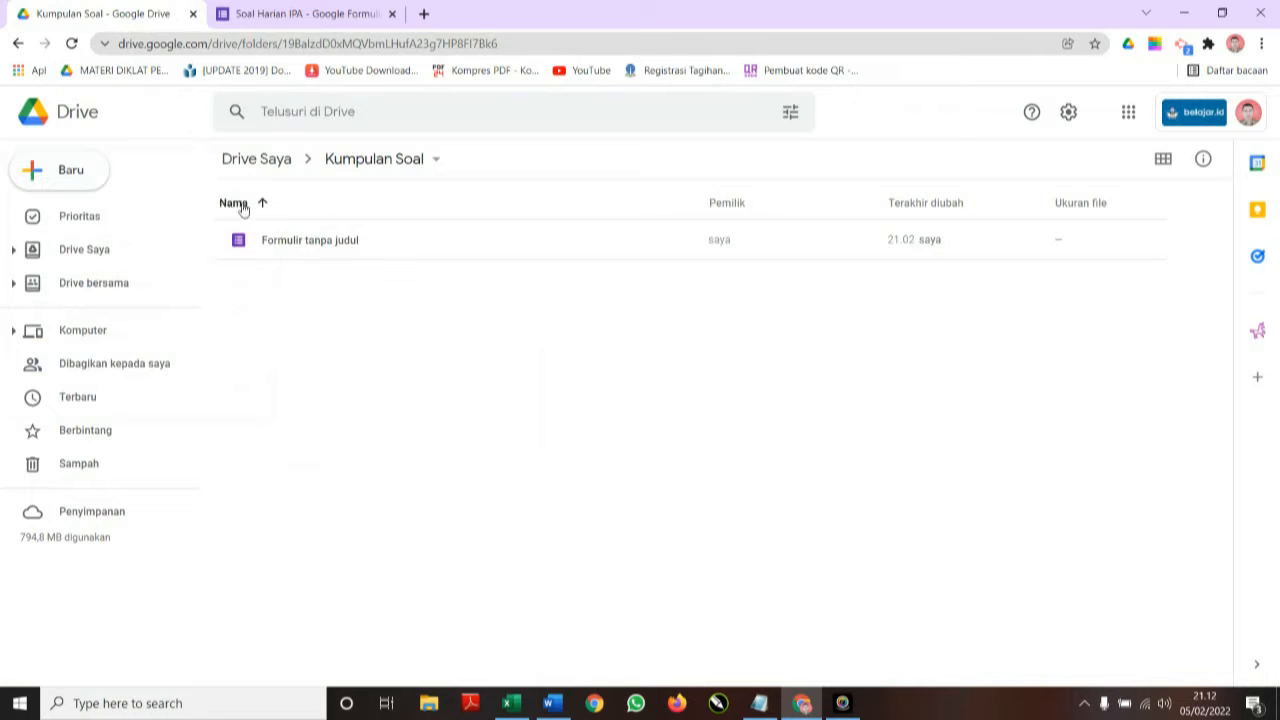
# Switch between the quiz form and the Kumpulan Soal folder to confirm the 'Soal Harian IPA' name.
pyautogui.click(280, 14)
pyautogui.click(186, 12)
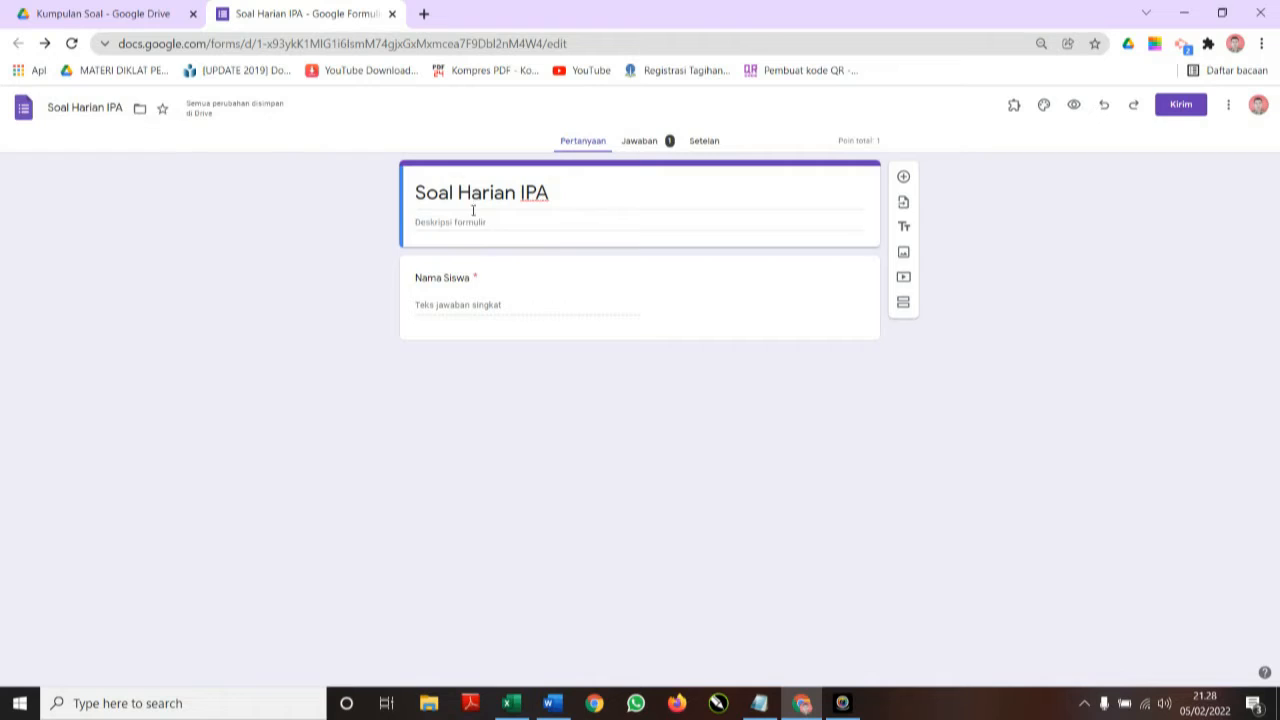
# Write the description 'Kelas : 6' and 'Waktu : 30 Menit' on two lines, fixing the 'WAktu' typo.
pyautogui.click(513, 222)
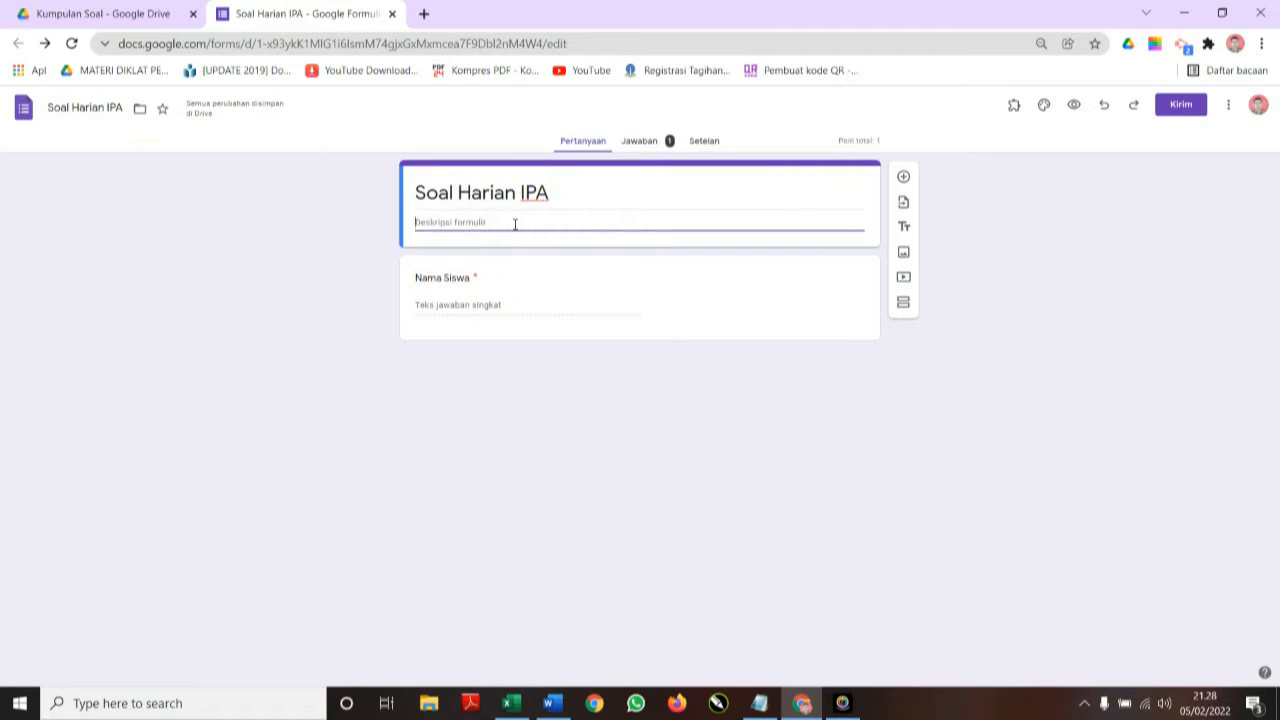
pyautogui.write('Kelas ')
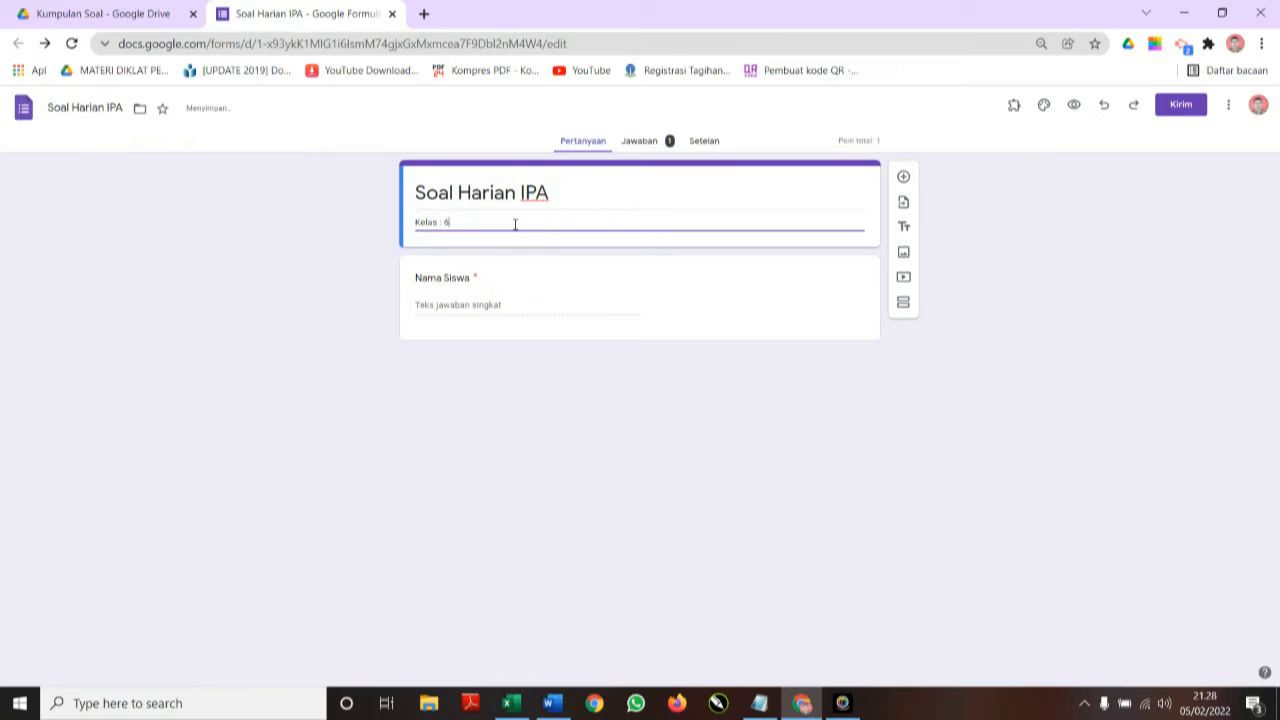
pyautogui.write(': 6')
pyautogui.press('Return')
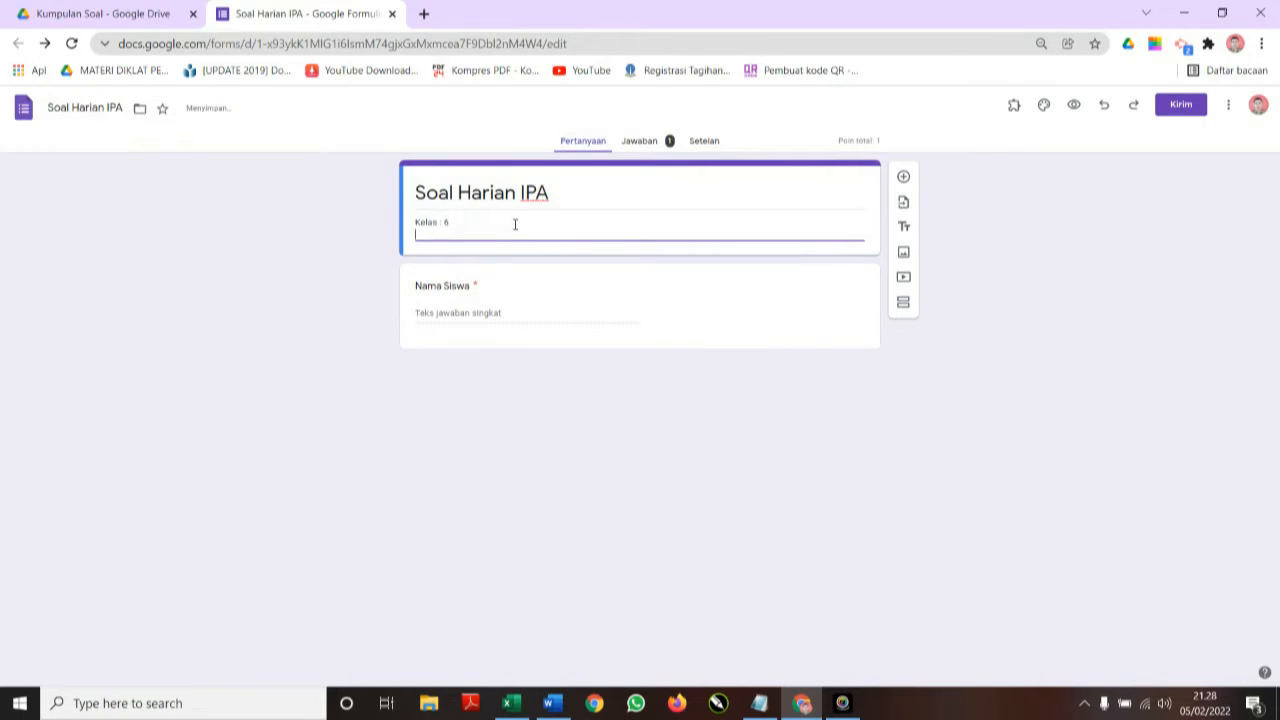
pyautogui.write('WAktu : 30 Menit')
pyautogui.click(430, 234)
pyautogui.press('BackSpace')
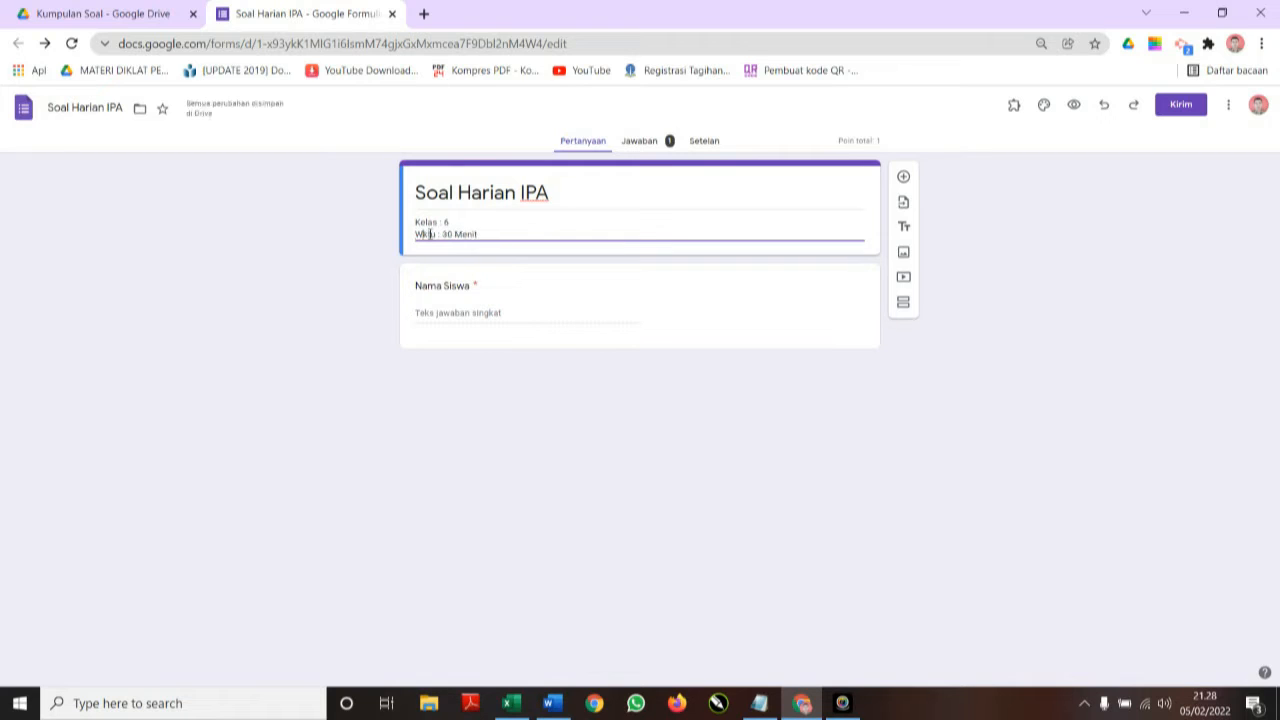
pyautogui.write('a')
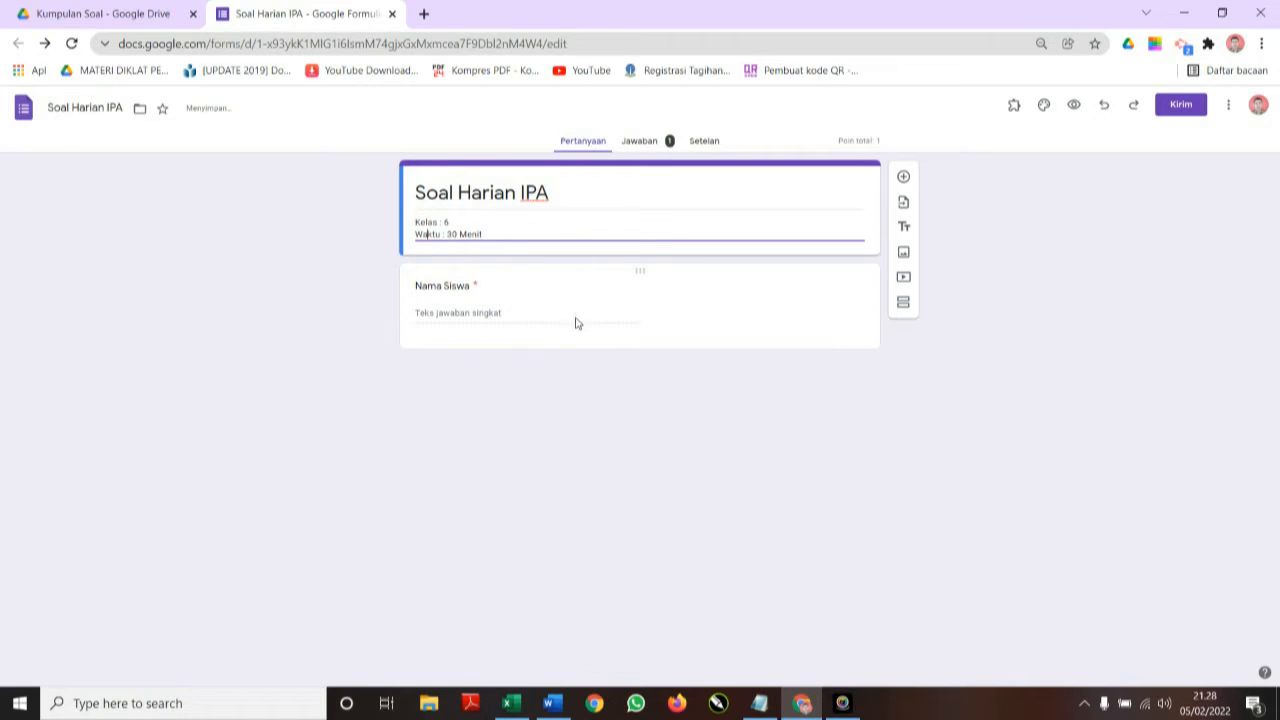
pyautogui.click(477, 286)
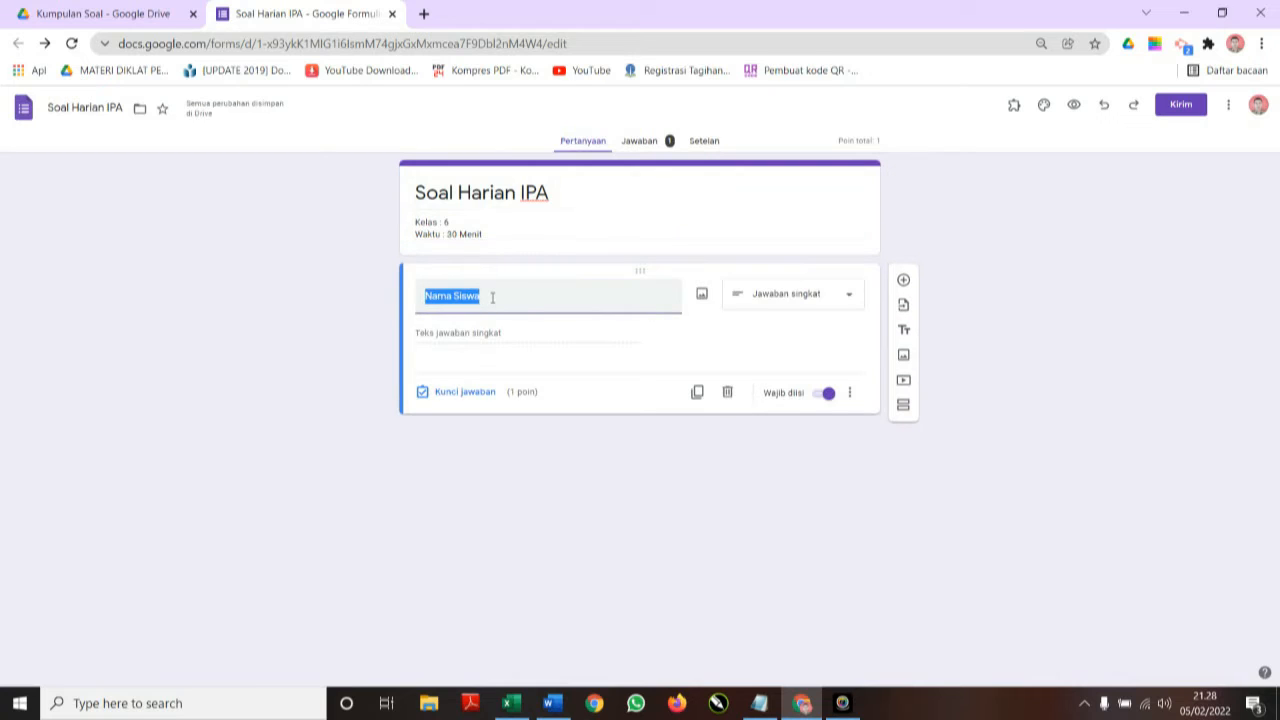
# Title the first question 'Nama Siswa' and keep it as a short-answer question.
pyautogui.write('Nama')
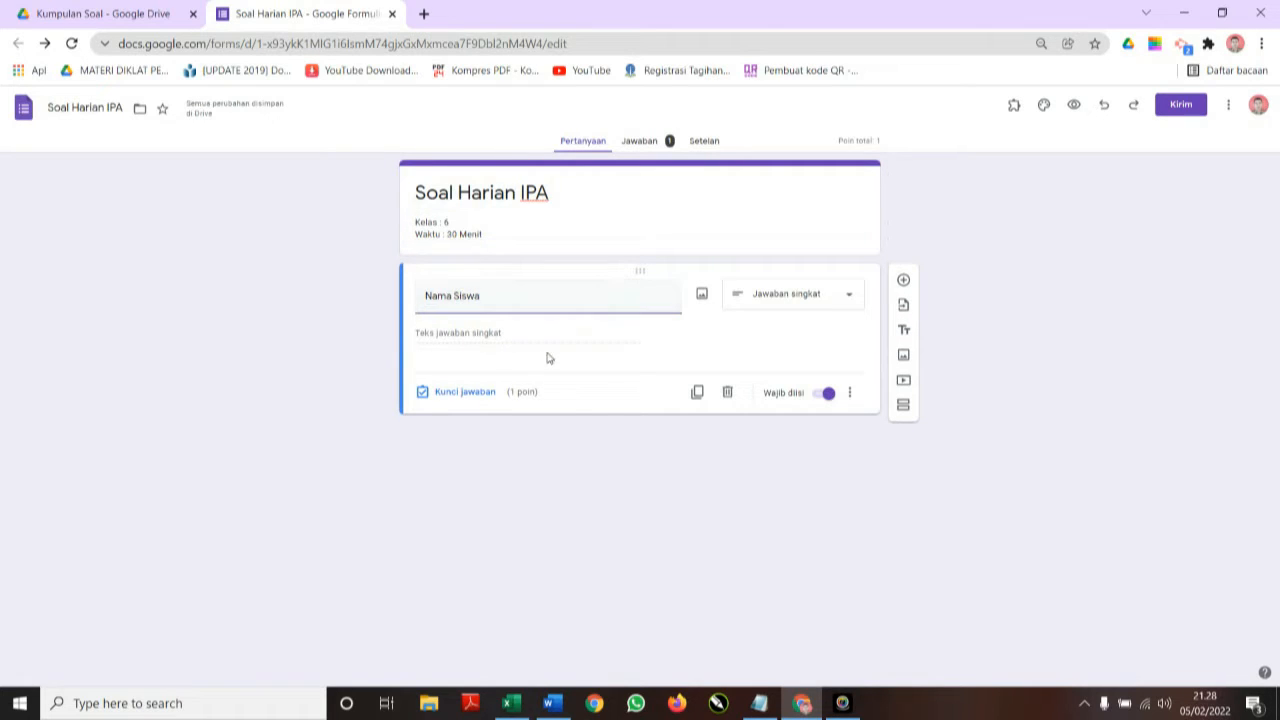
pyautogui.click(786, 296)
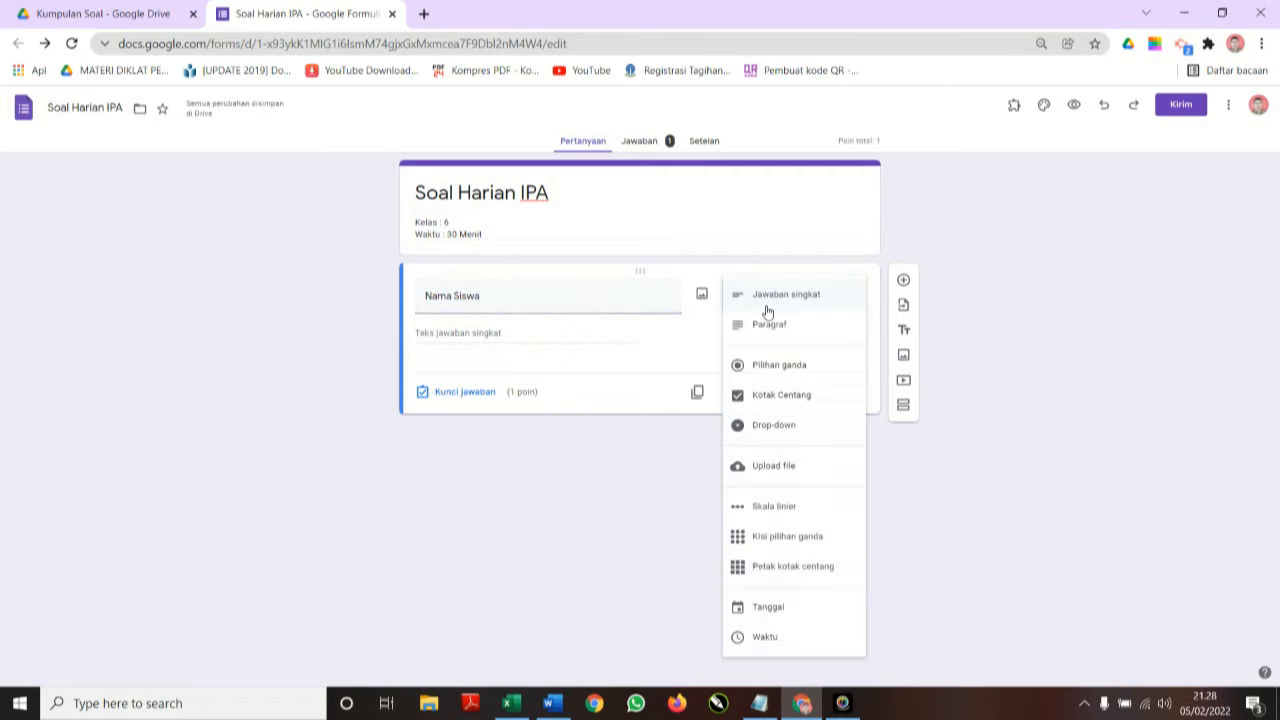
pyautogui.click(772, 294)
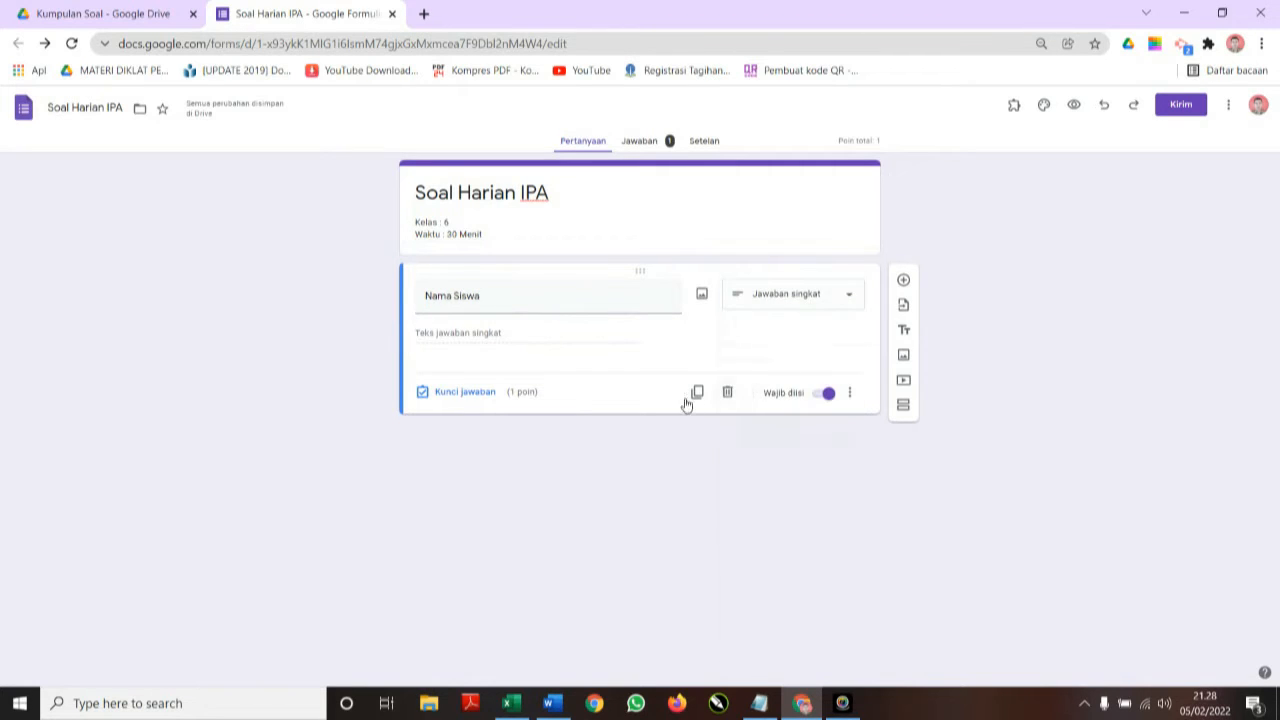
# Add a short-answer question titled 'Login Pasword' below Nama Siswa.
pyautogui.click(904, 283)
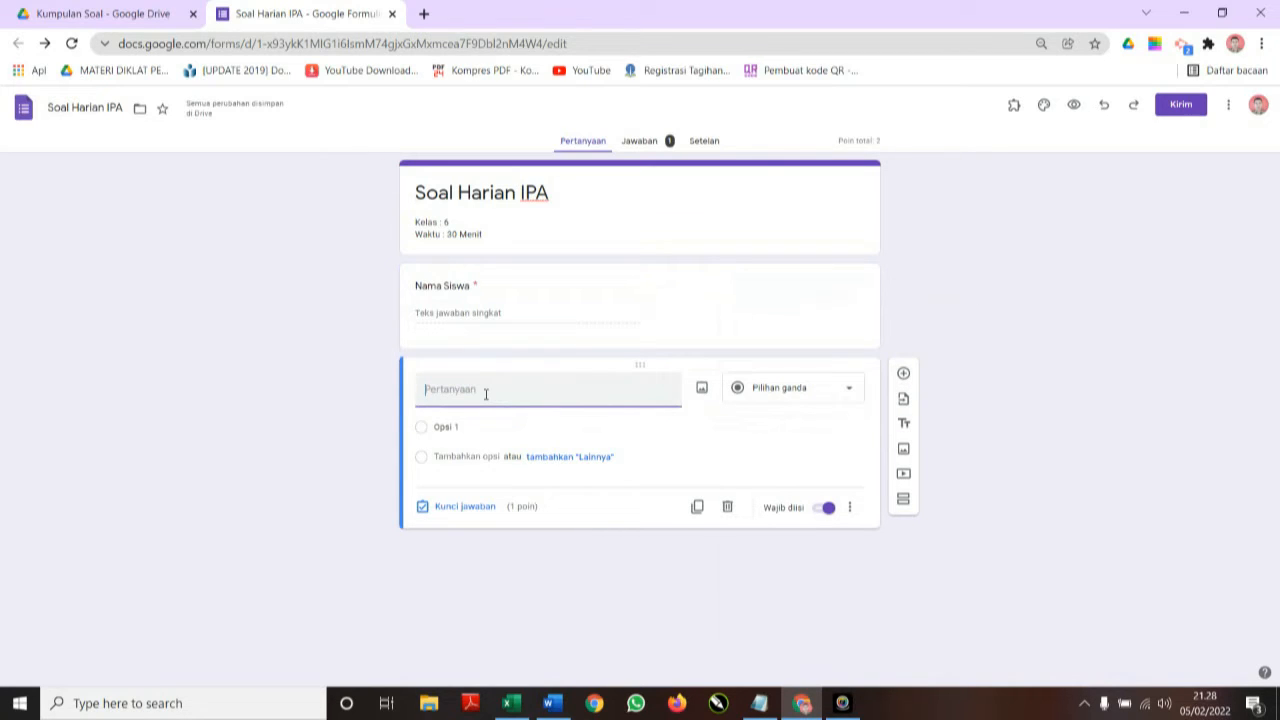
pyautogui.write('Login Pasw')
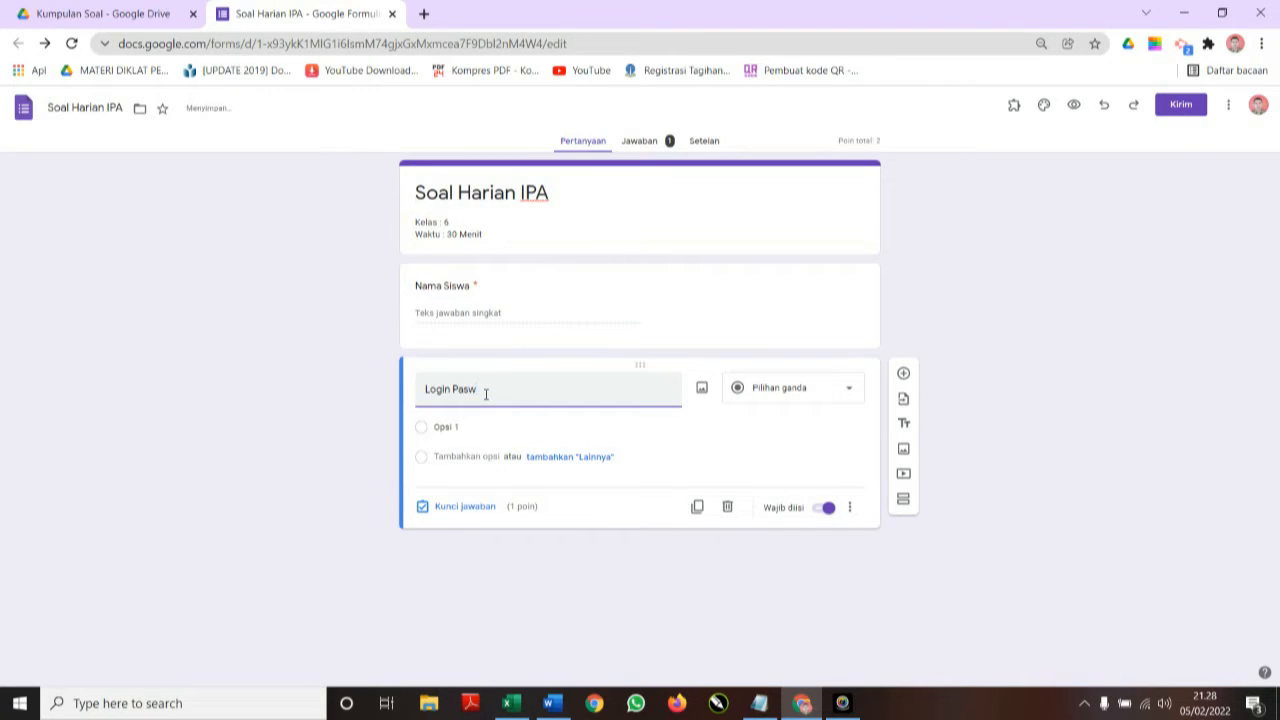
pyautogui.write('ord')
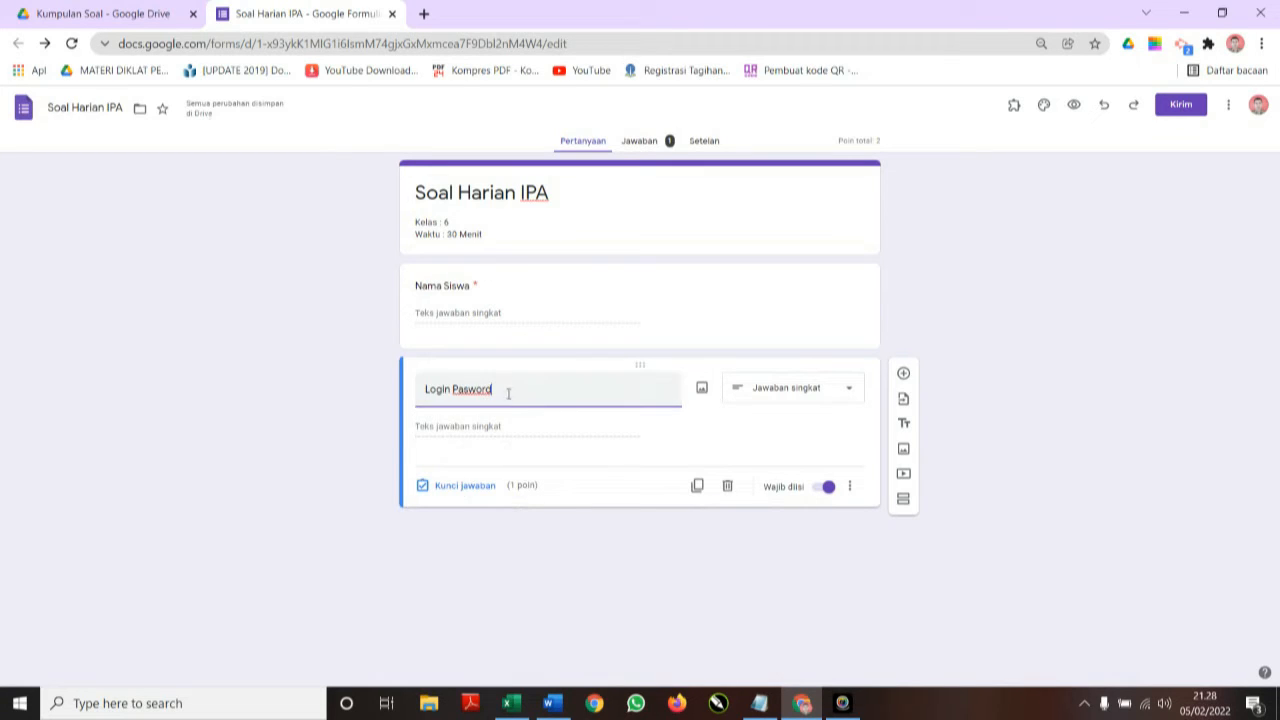
pyautogui.click(335, 394)
pyautogui.click(816, 393)
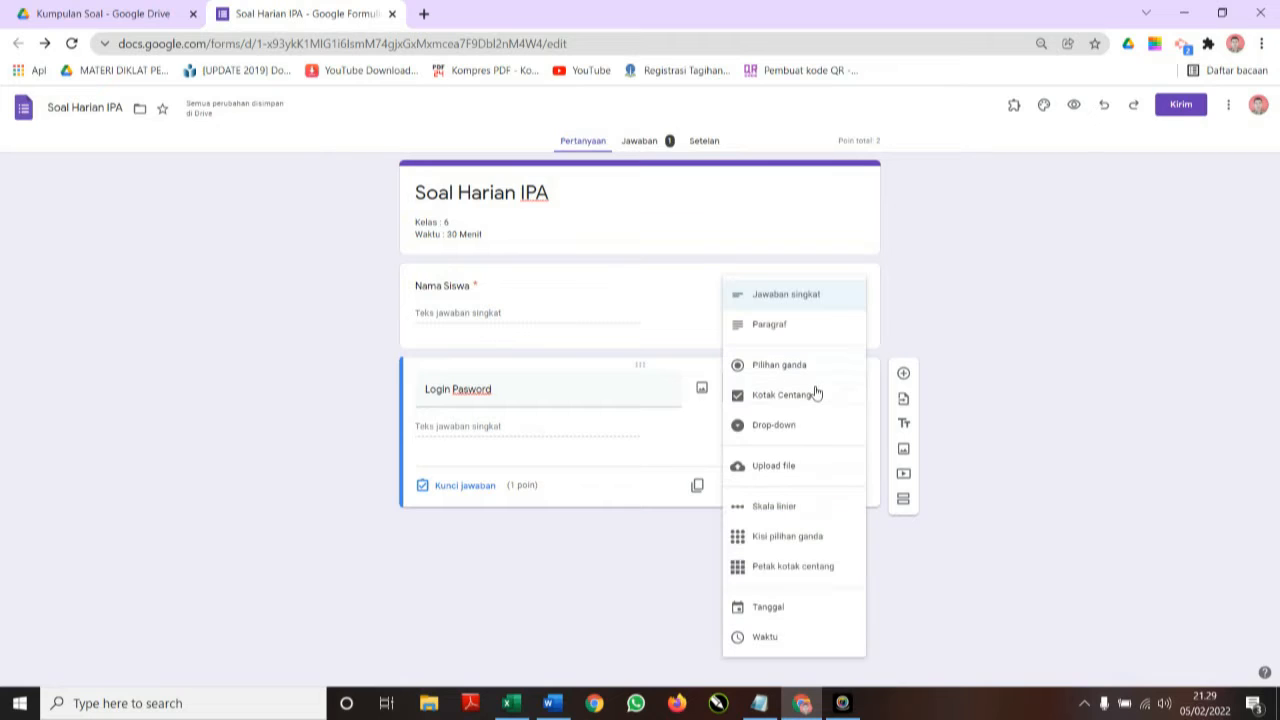
pyautogui.click(797, 300)
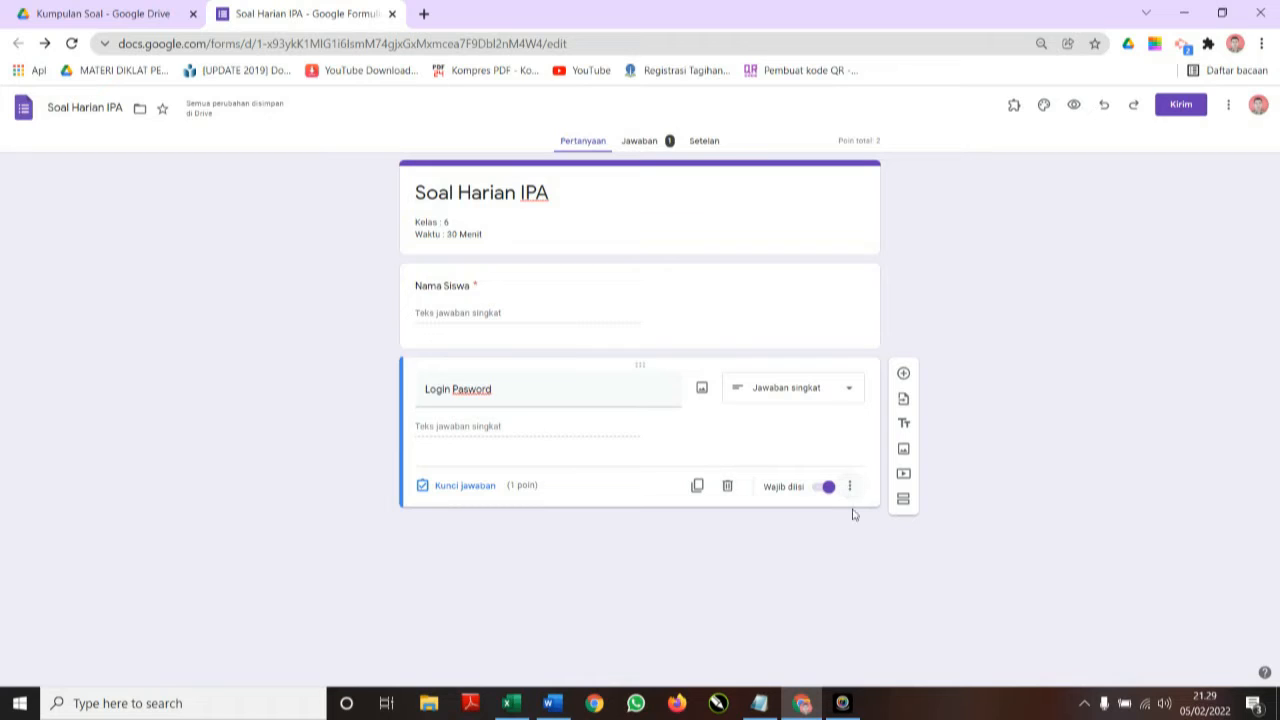
pyautogui.click(850, 489)
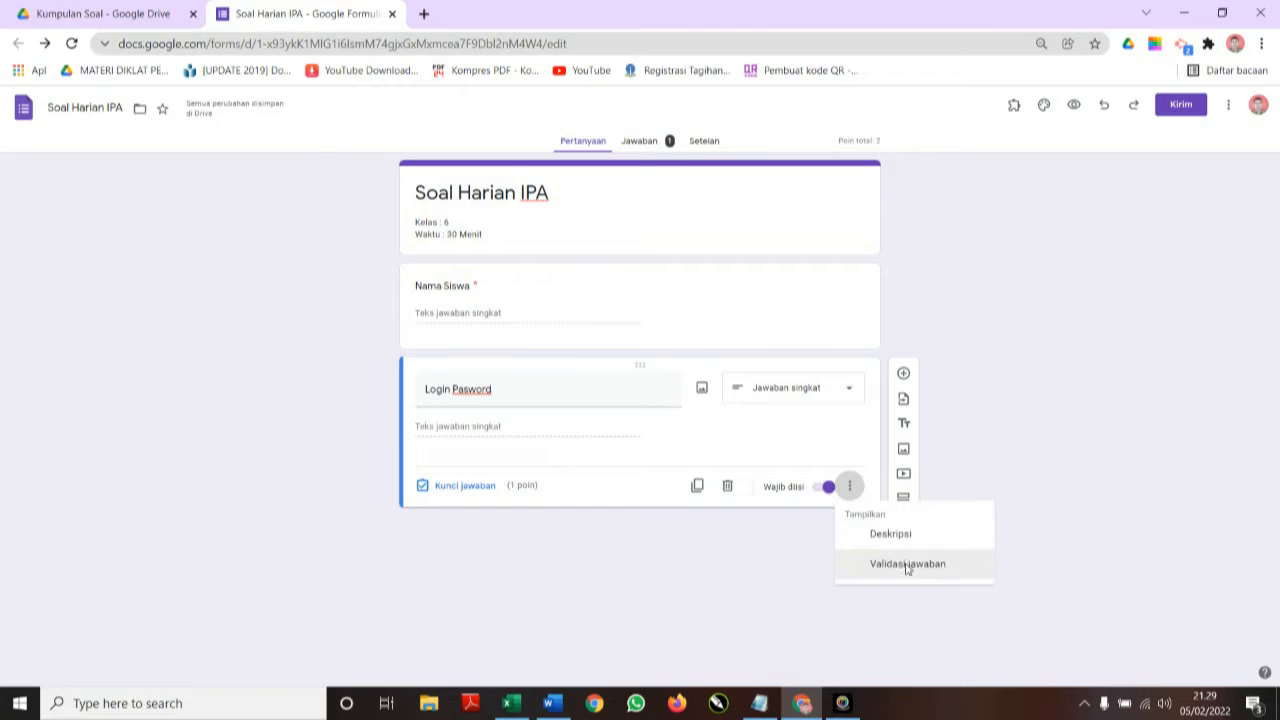
# Give Login Pasword regular-expression validation set to Kecocokan, with a Pola listing the allowed codes.
pyautogui.click(907, 566)
pyautogui.click(490, 470)
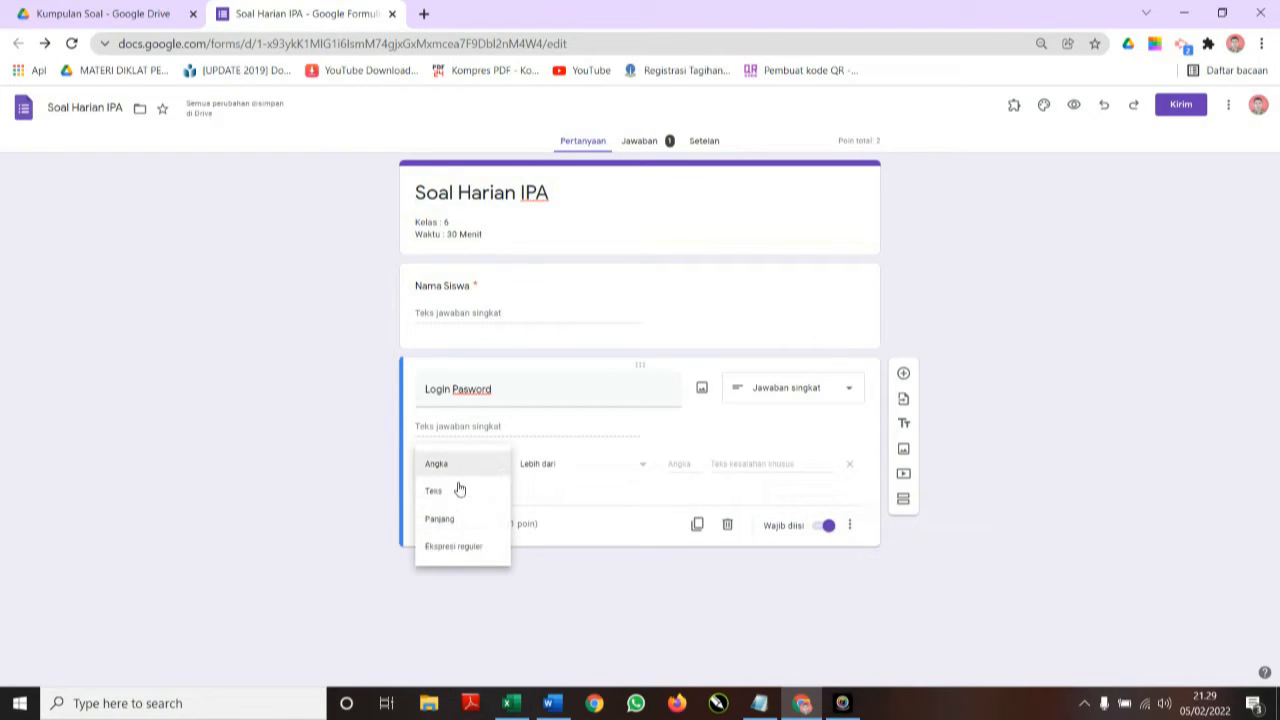
pyautogui.click(455, 546)
pyautogui.click(568, 467)
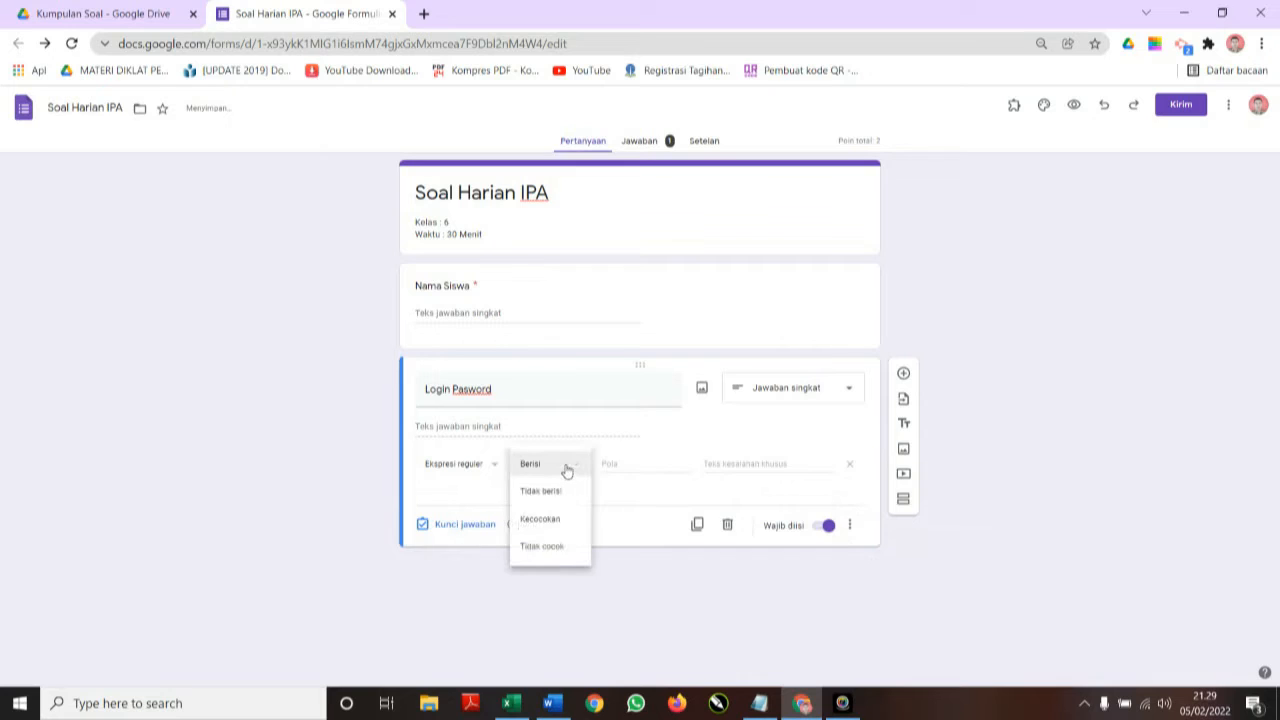
pyautogui.click(556, 520)
pyautogui.click(640, 466)
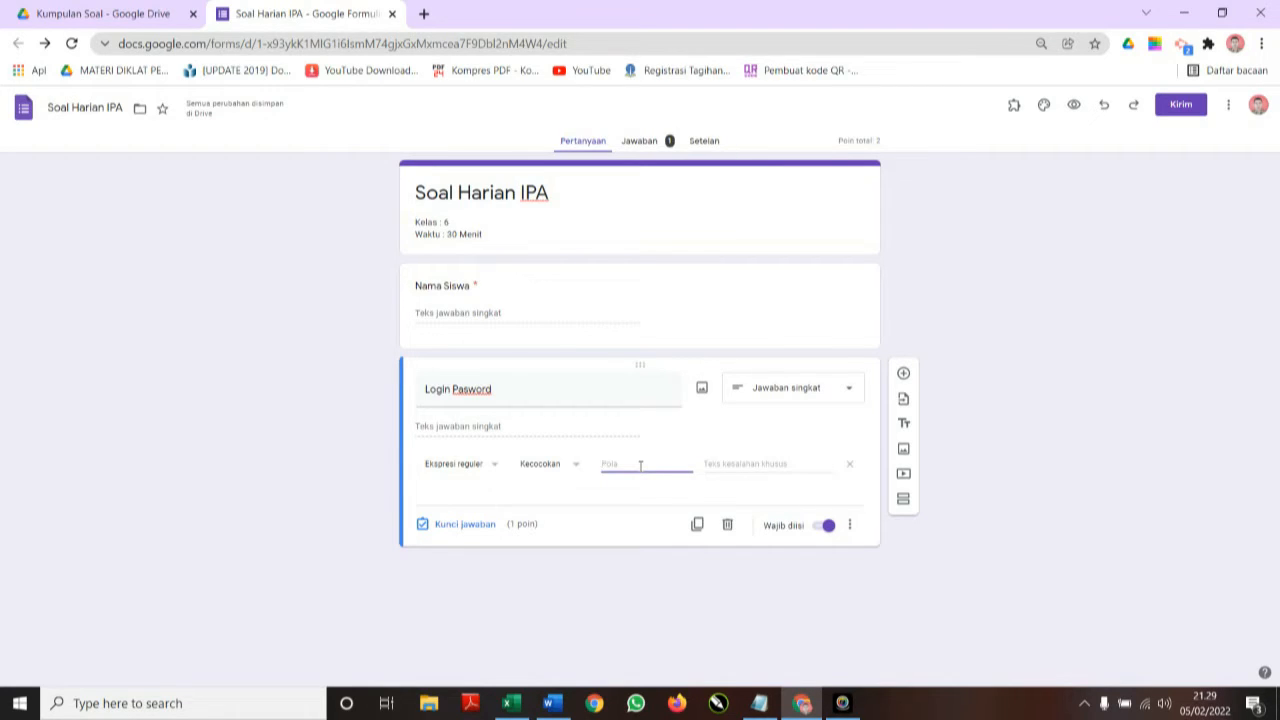
pyautogui.write('1234|567')
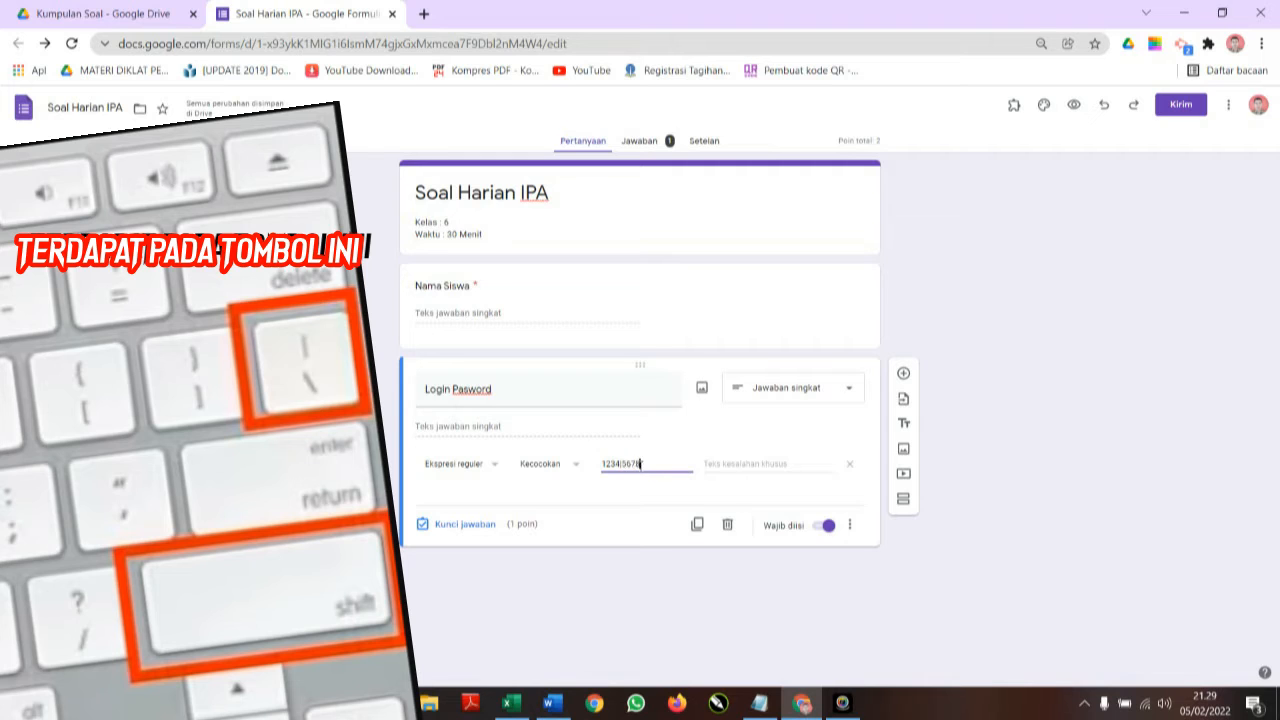
pyautogui.write('8')
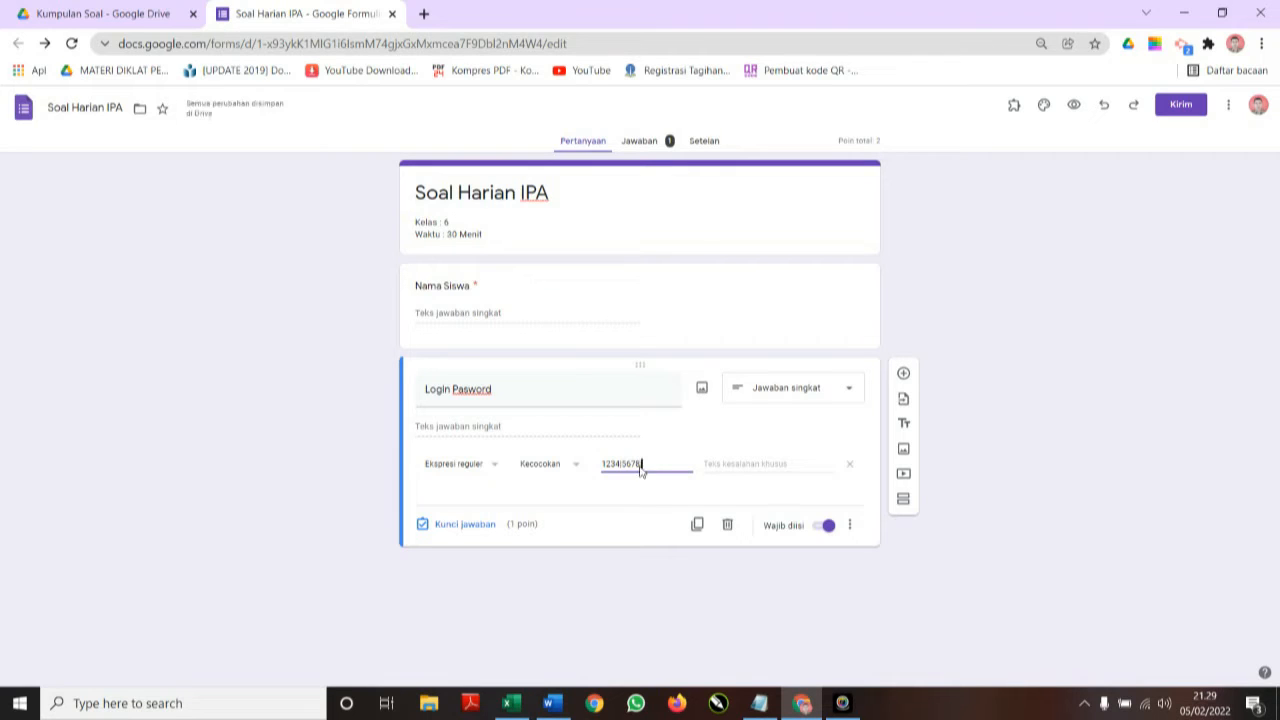
pyautogui.write('112233')
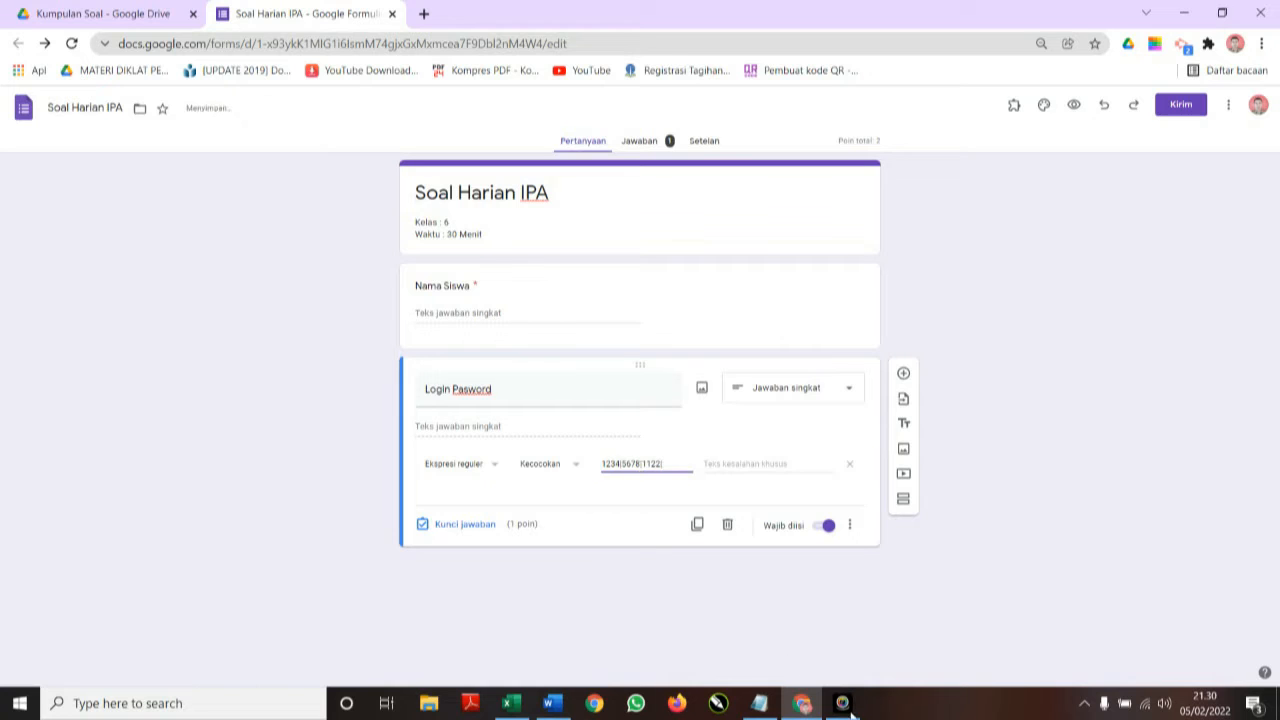
# Label Excel cell E2 'pasword' and check the NISN numbers in E5, E7 and E8.
pyautogui.click(510, 703)
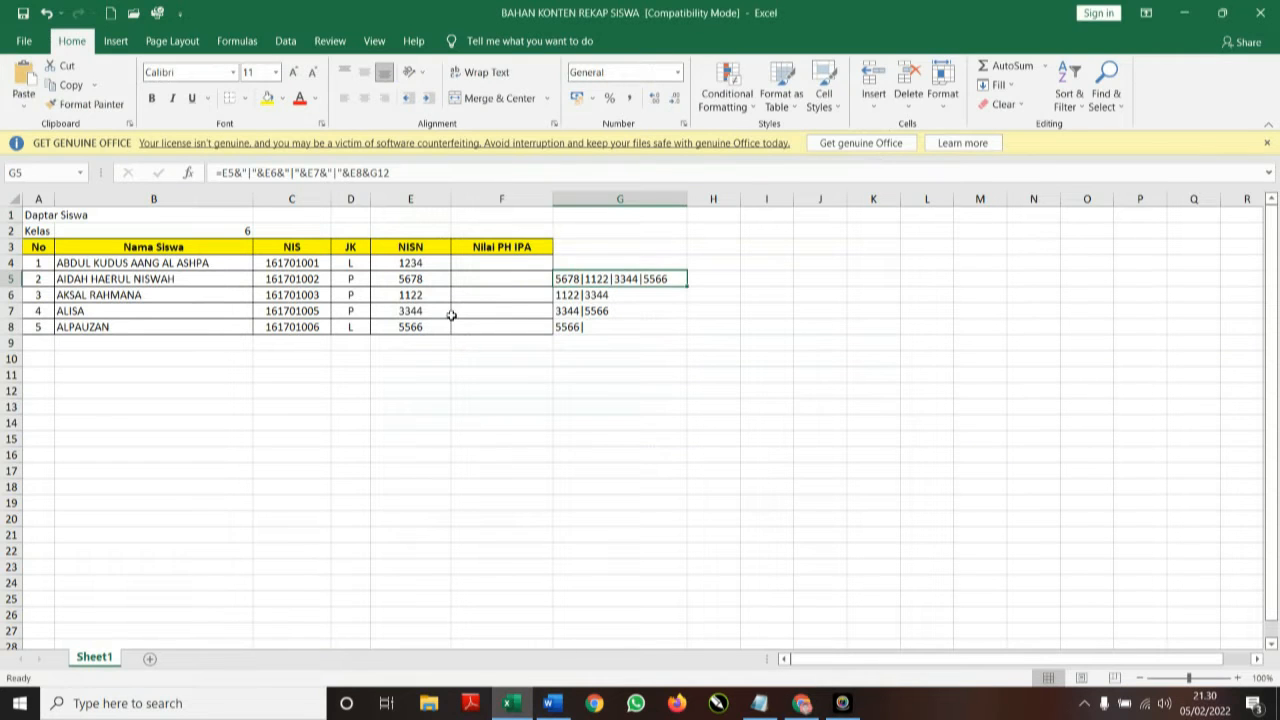
pyautogui.click(424, 227)
pyautogui.write('pasword')
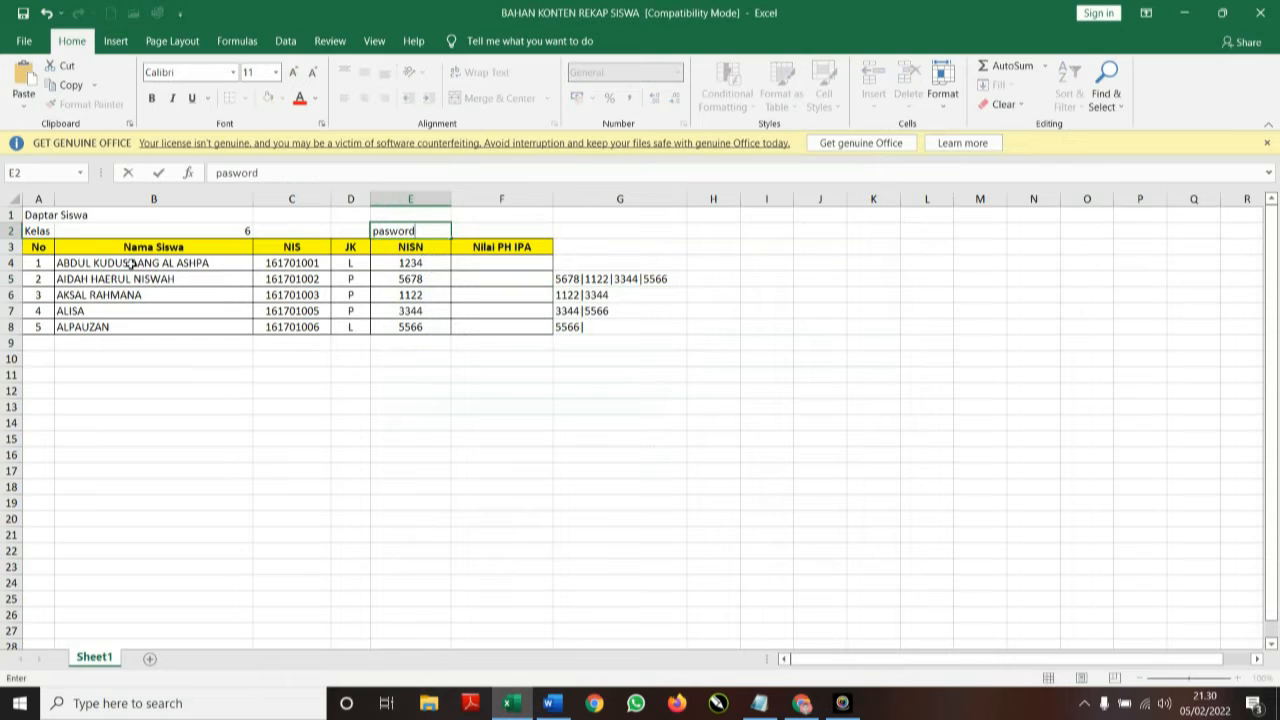
pyautogui.click(413, 279)
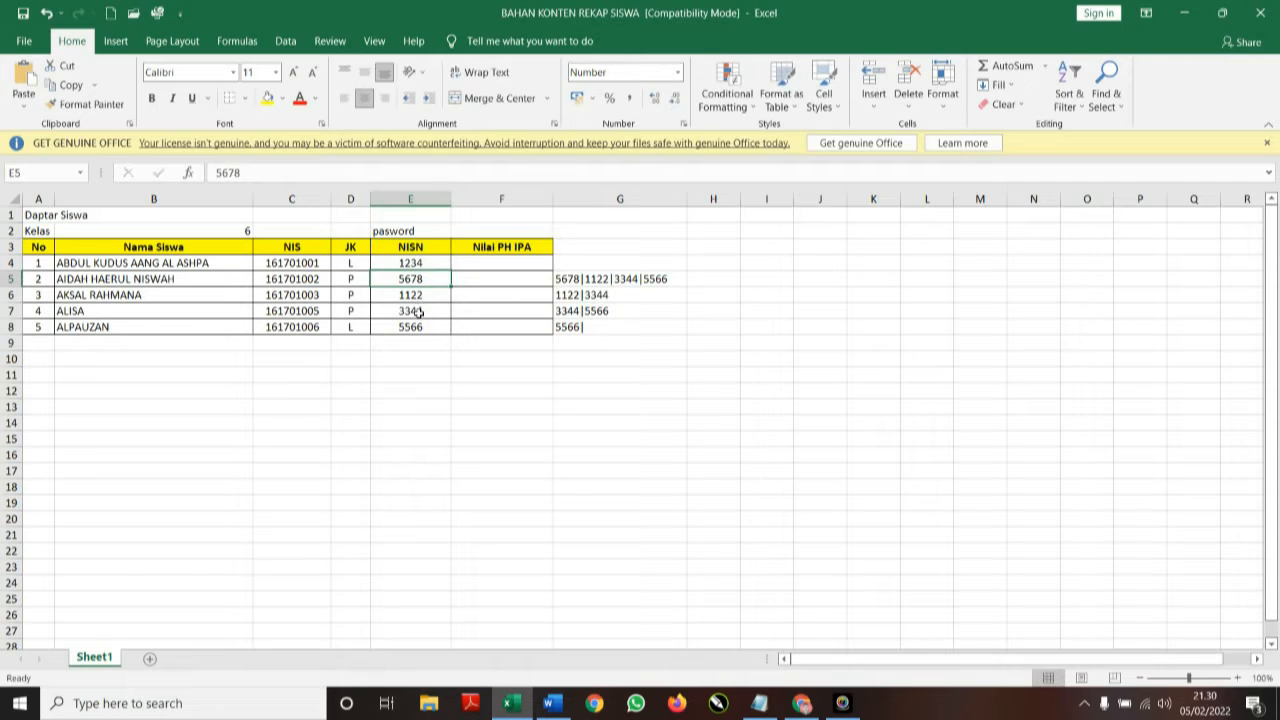
pyautogui.click(418, 313)
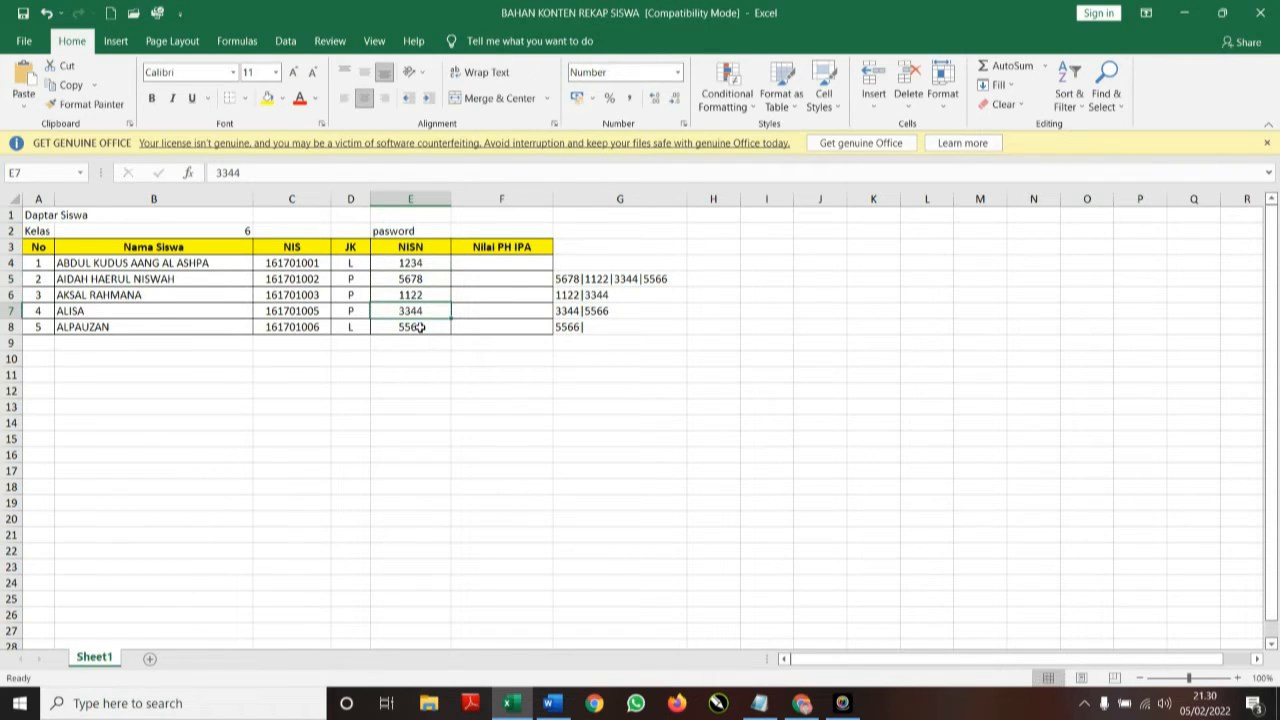
pyautogui.click(420, 327)
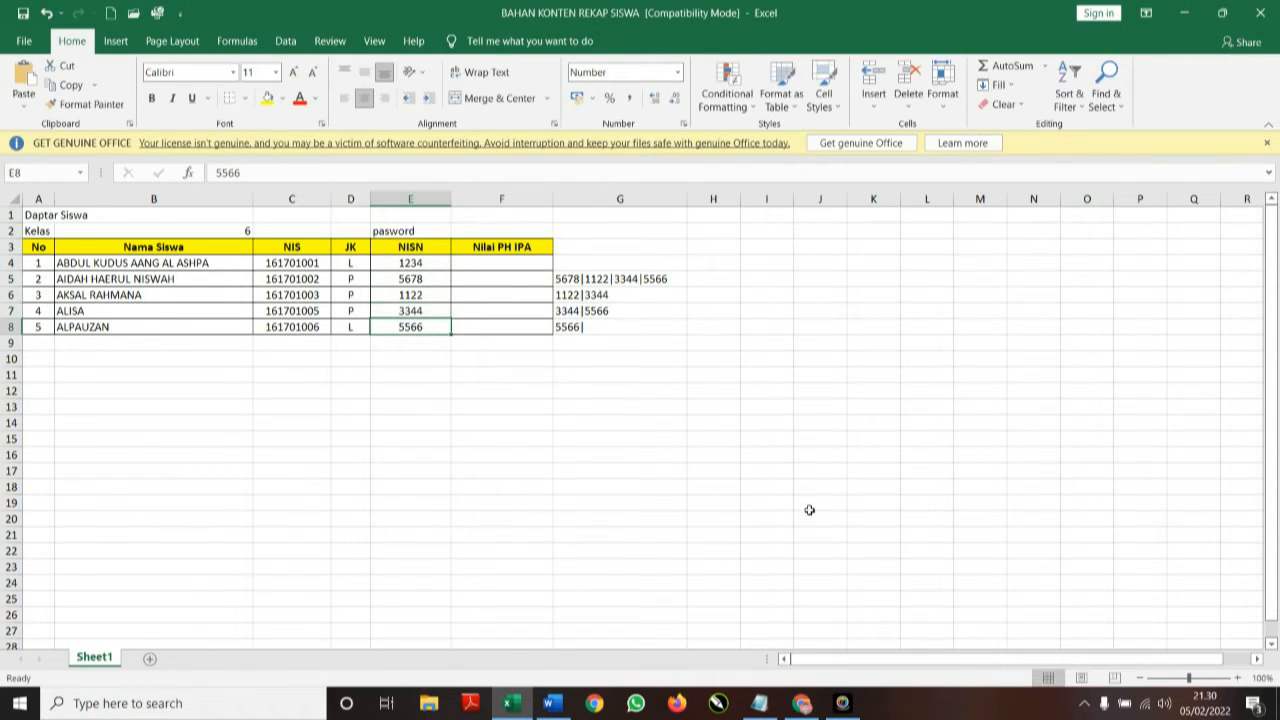
pyautogui.click(802, 703)
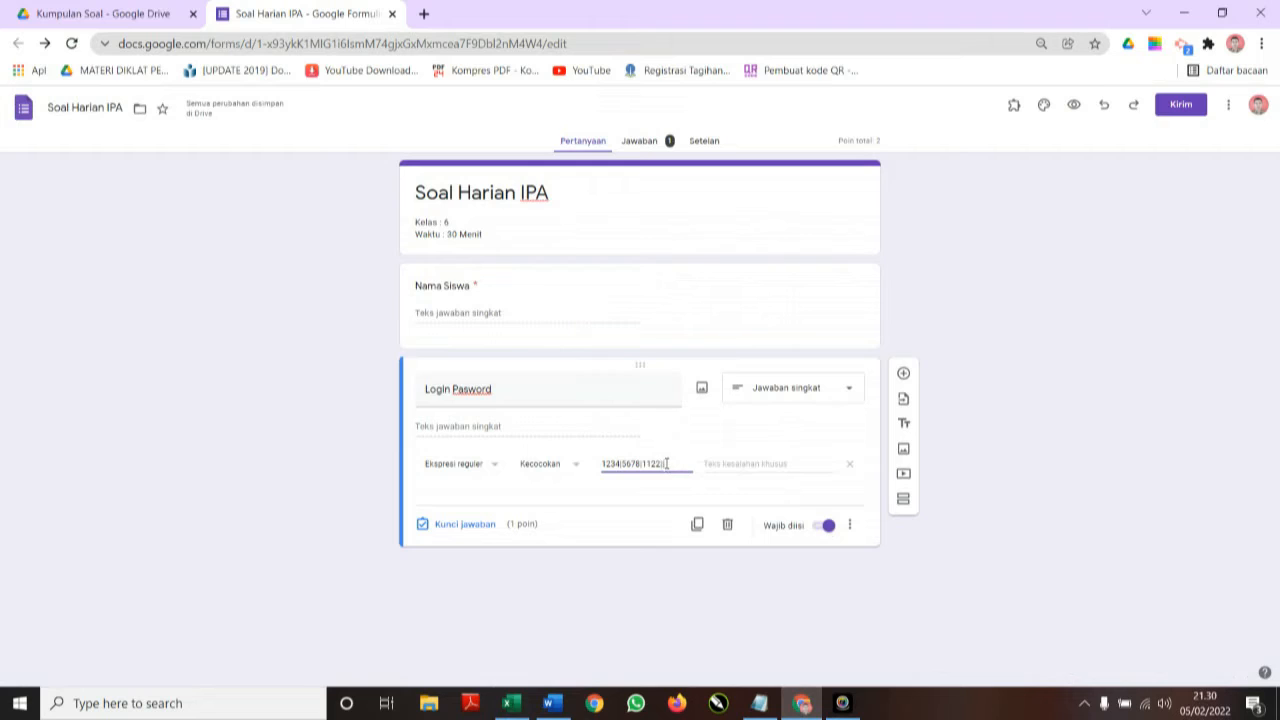
# Extend the pattern with '344|5566' and recheck the first student's NISN in Excel.
pyautogui.write('344')
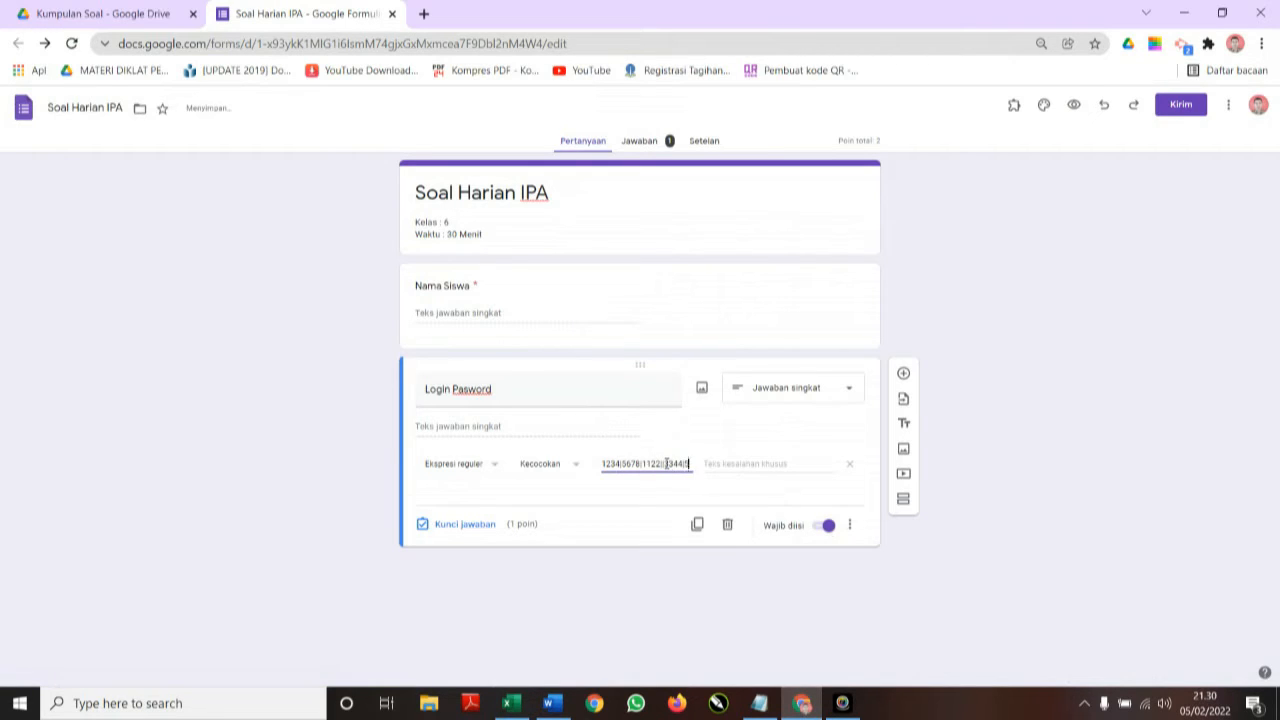
pyautogui.write('|5566')
pyautogui.click(517, 707)
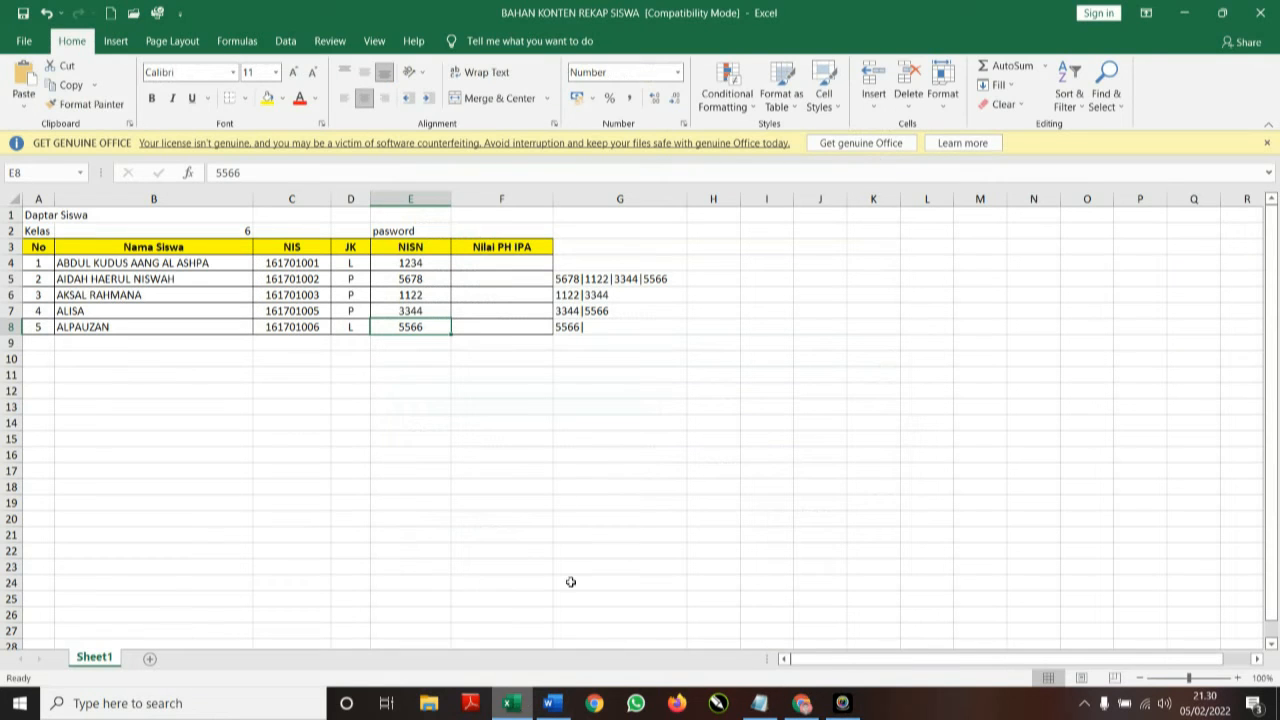
pyautogui.click(416, 261)
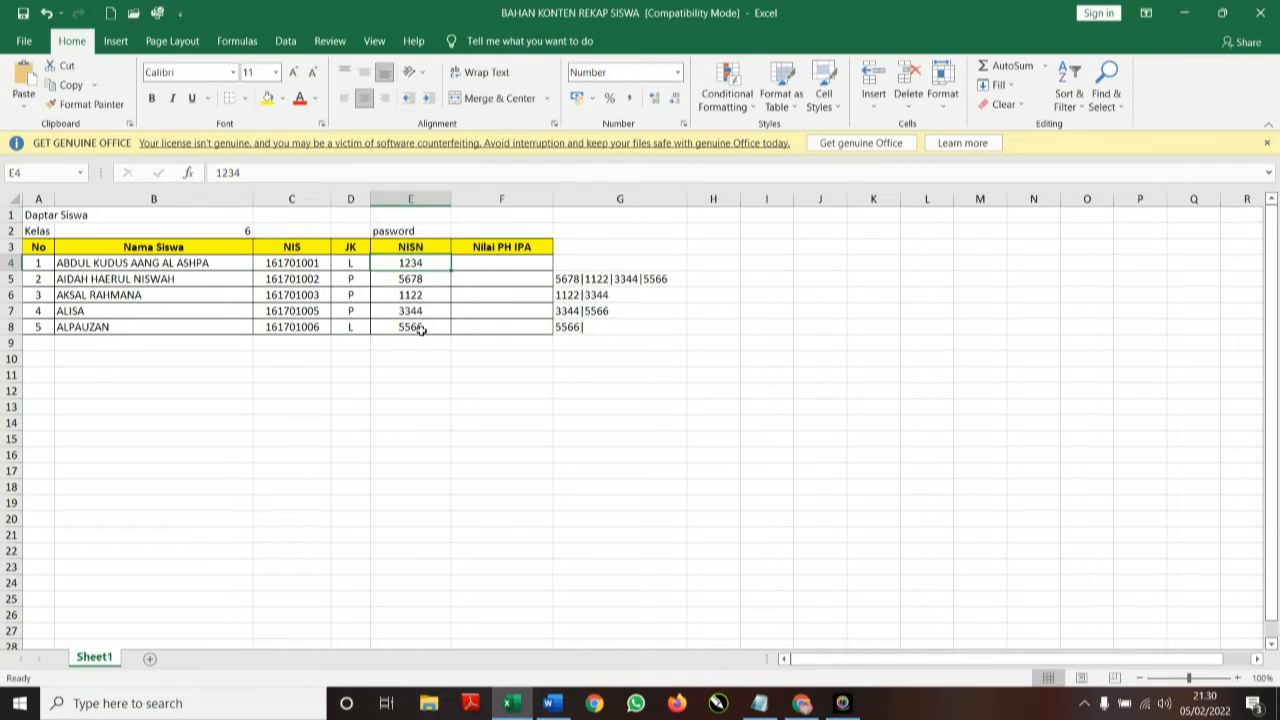
pyautogui.click(802, 705)
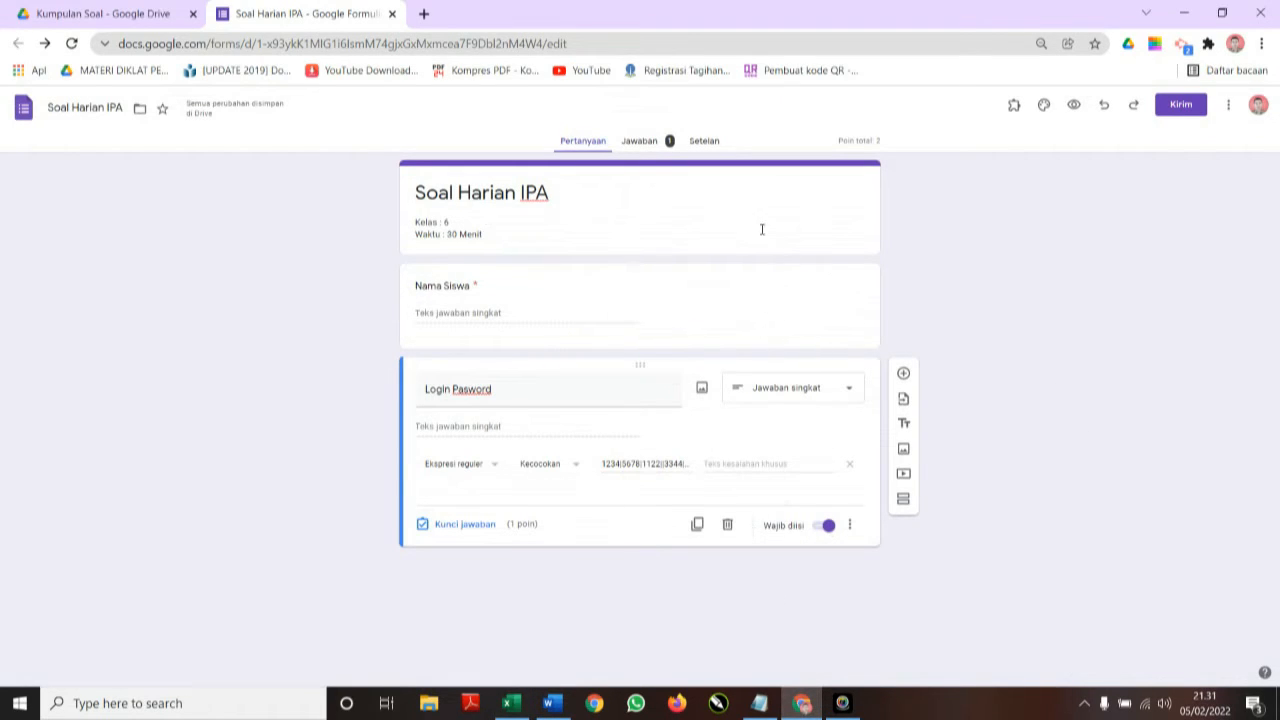
# Add a new section titled 'Kerjakan Soal Berikut' containing a blank question.
pyautogui.click(903, 502)
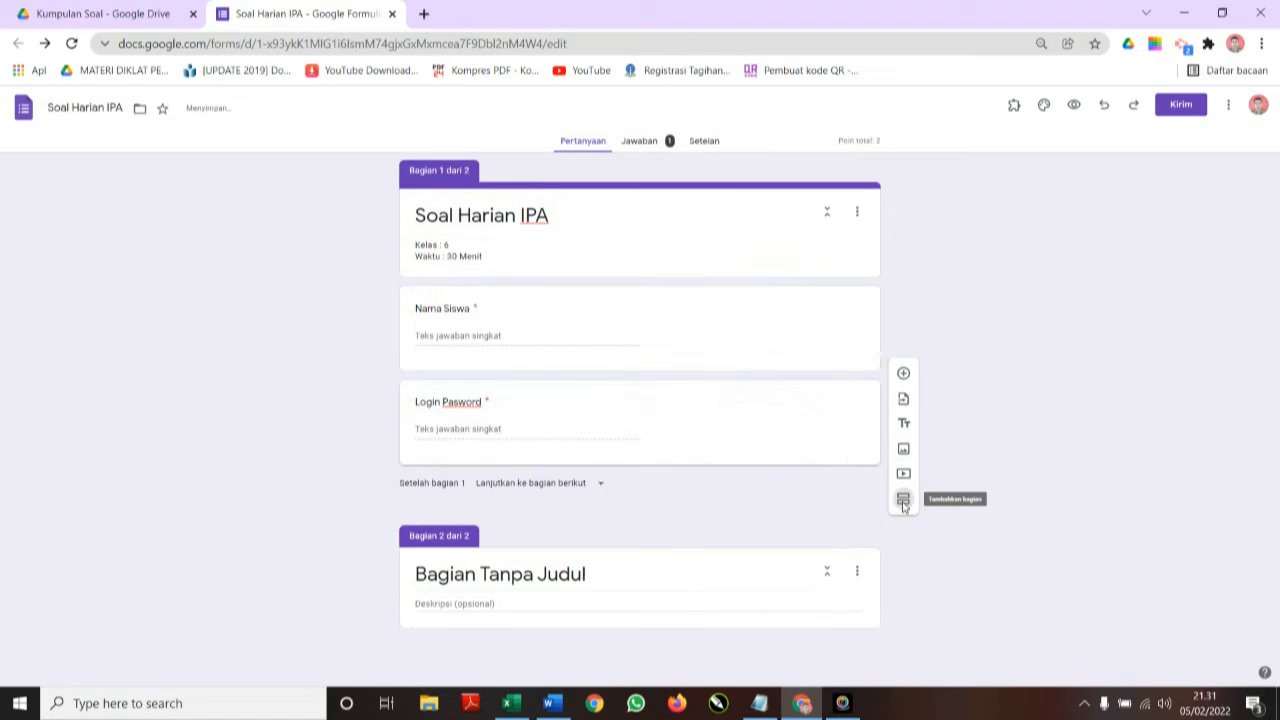
pyautogui.click(600, 567)
pyautogui.moveTo(600, 567); pyautogui.dragTo(326, 574)
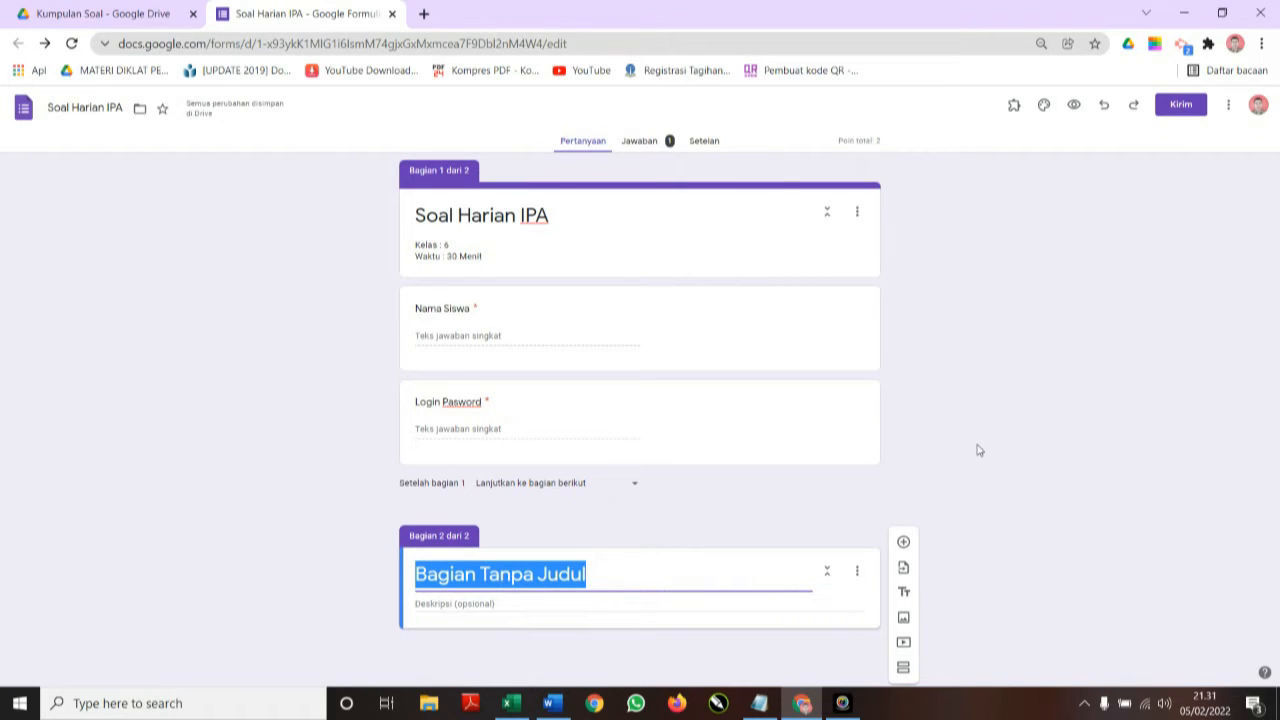
pyautogui.write('Kerjaka')
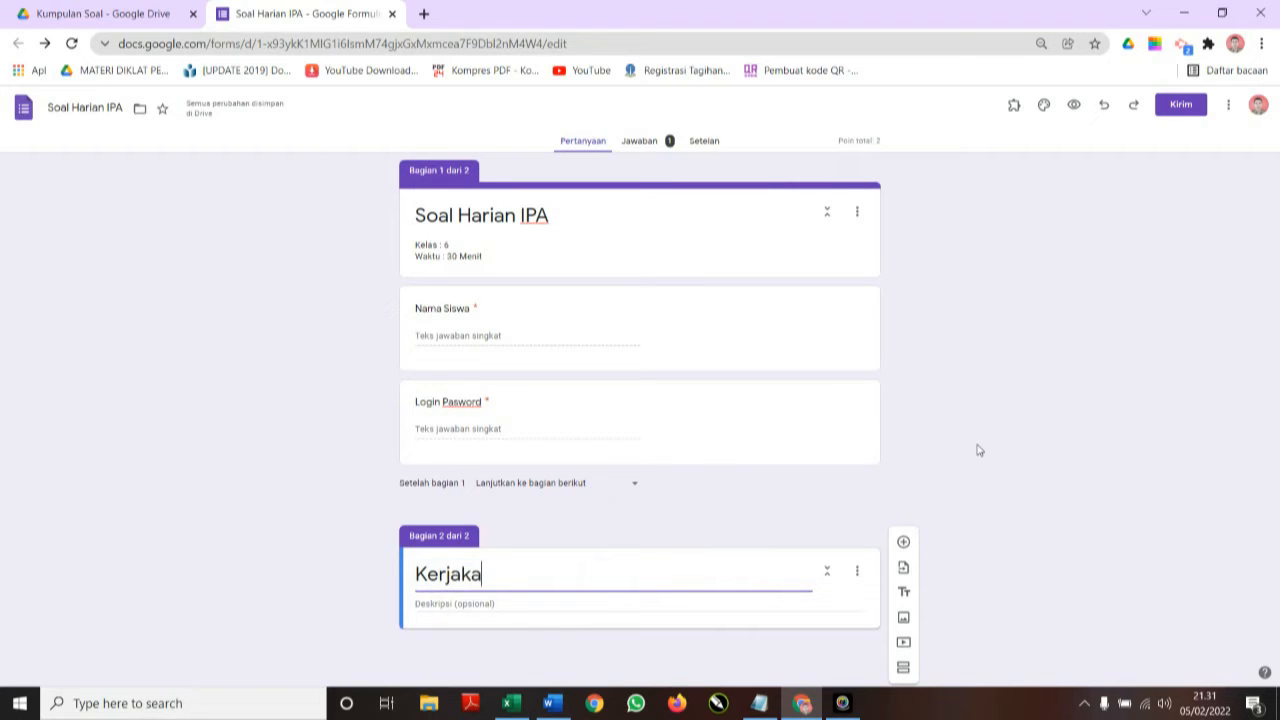
pyautogui.write('n Soal Be')
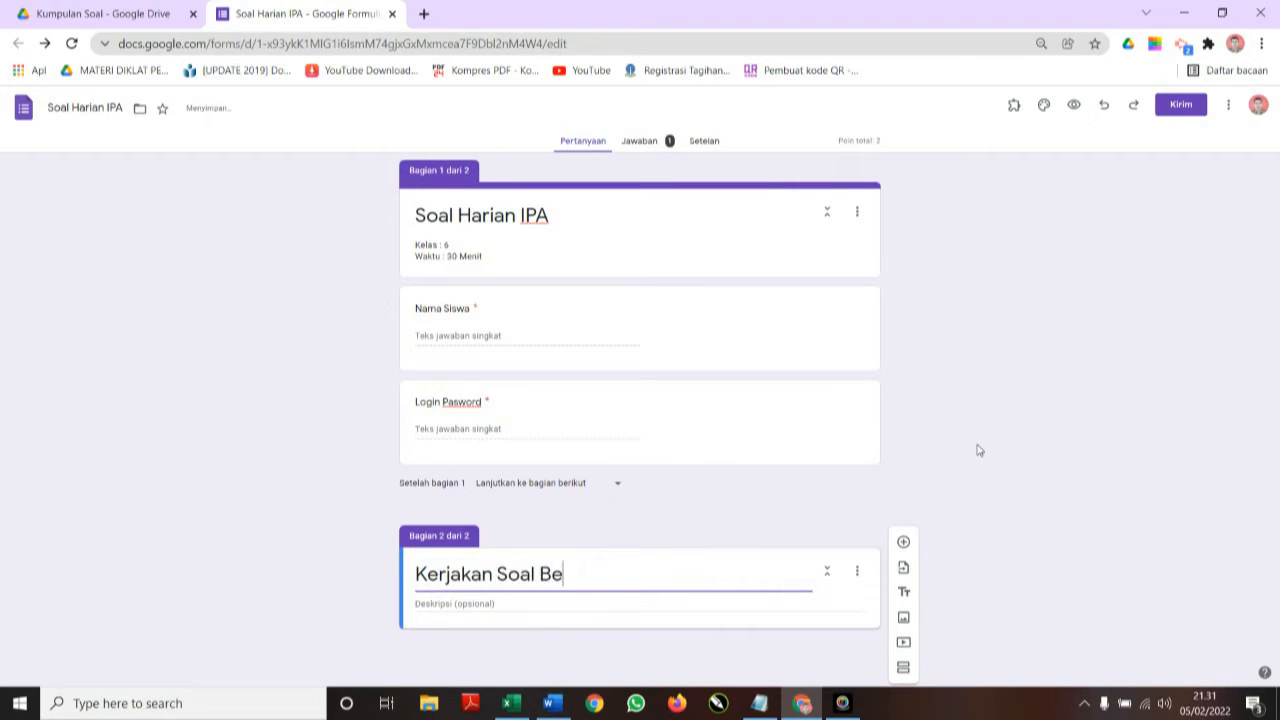
pyautogui.write('rikut')
pyautogui.click(905, 544)
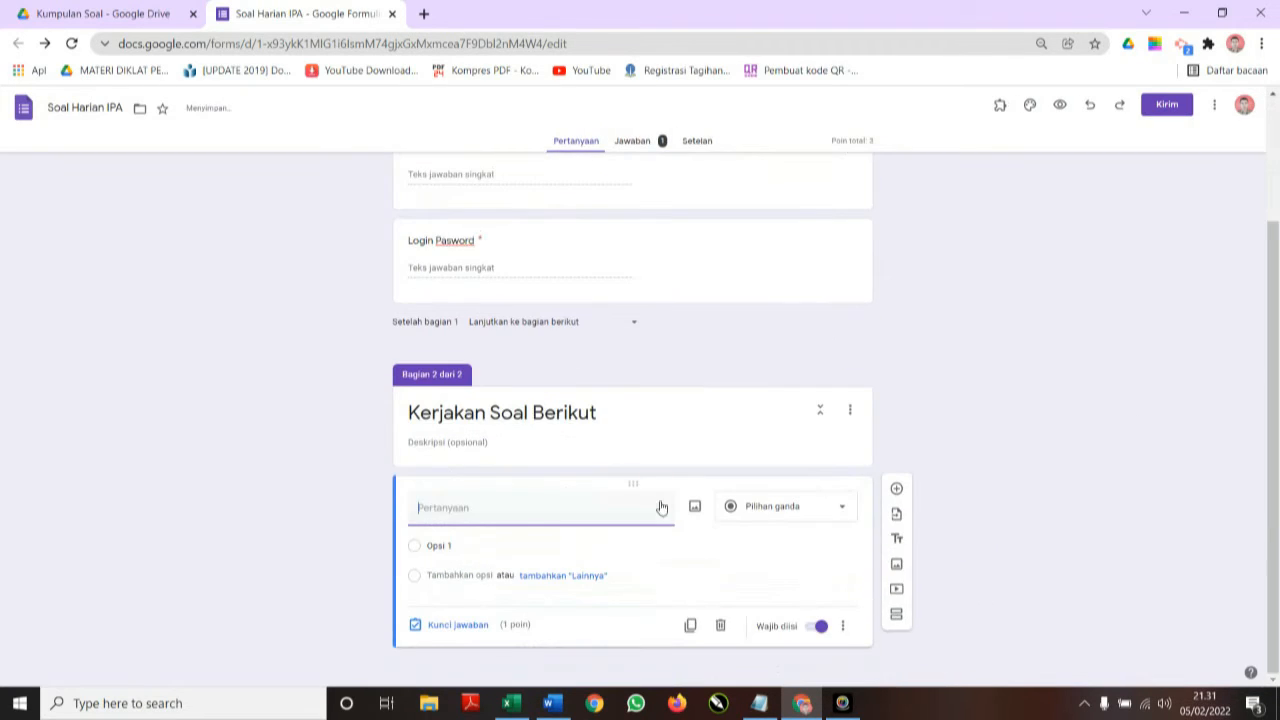
# Select question 1 and its four answer choices in the Word question document.
pyautogui.click(552, 704)
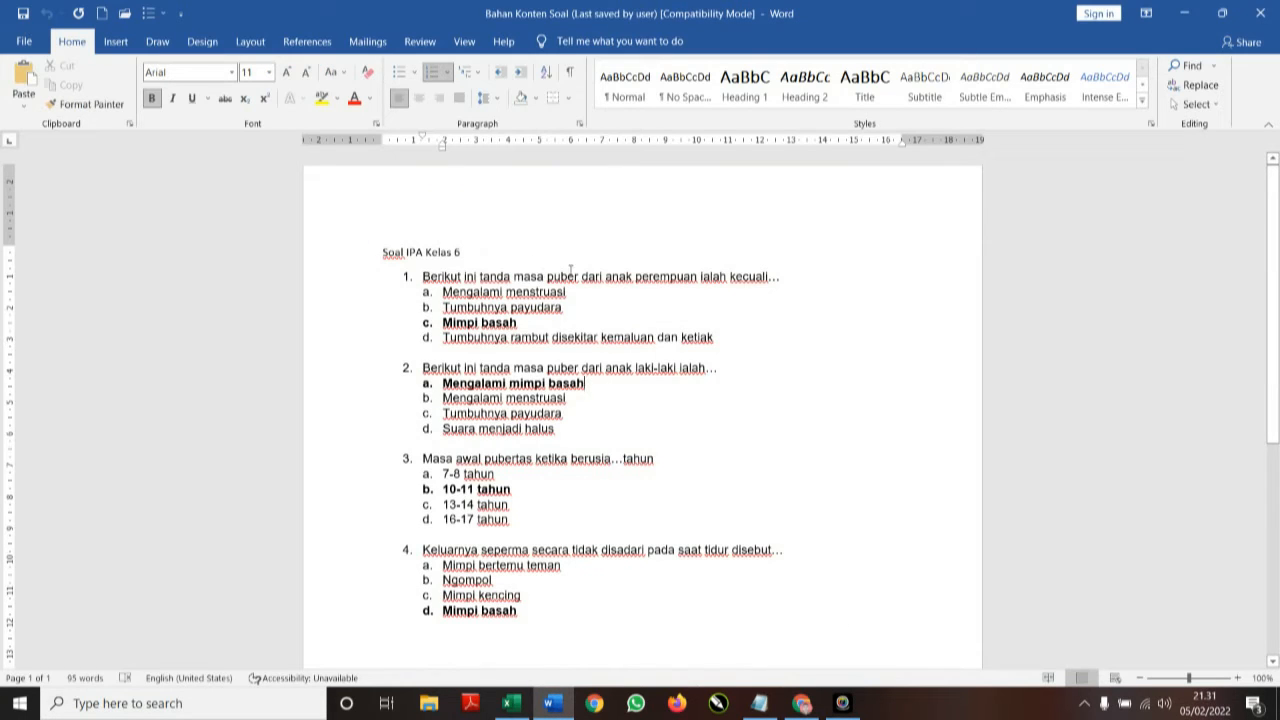
pyautogui.moveTo(781, 277); pyautogui.dragTo(449, 289)
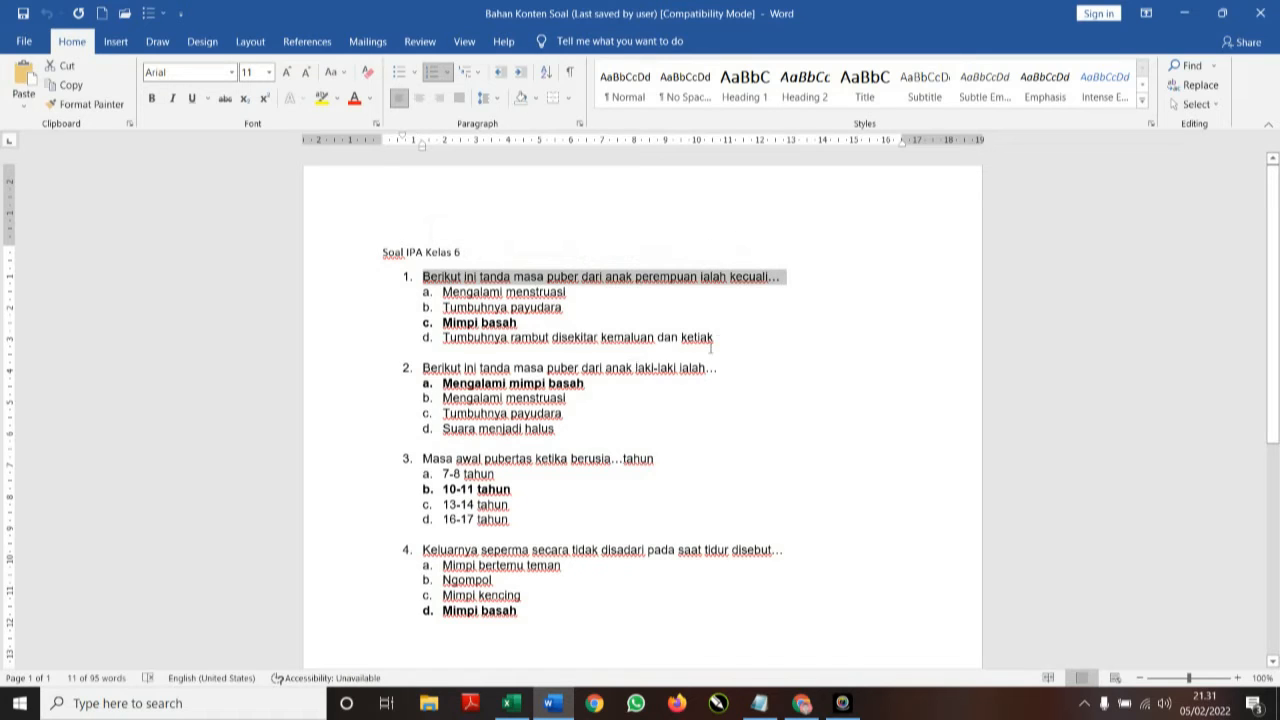
pyautogui.moveTo(713, 339); pyautogui.dragTo(442, 291)
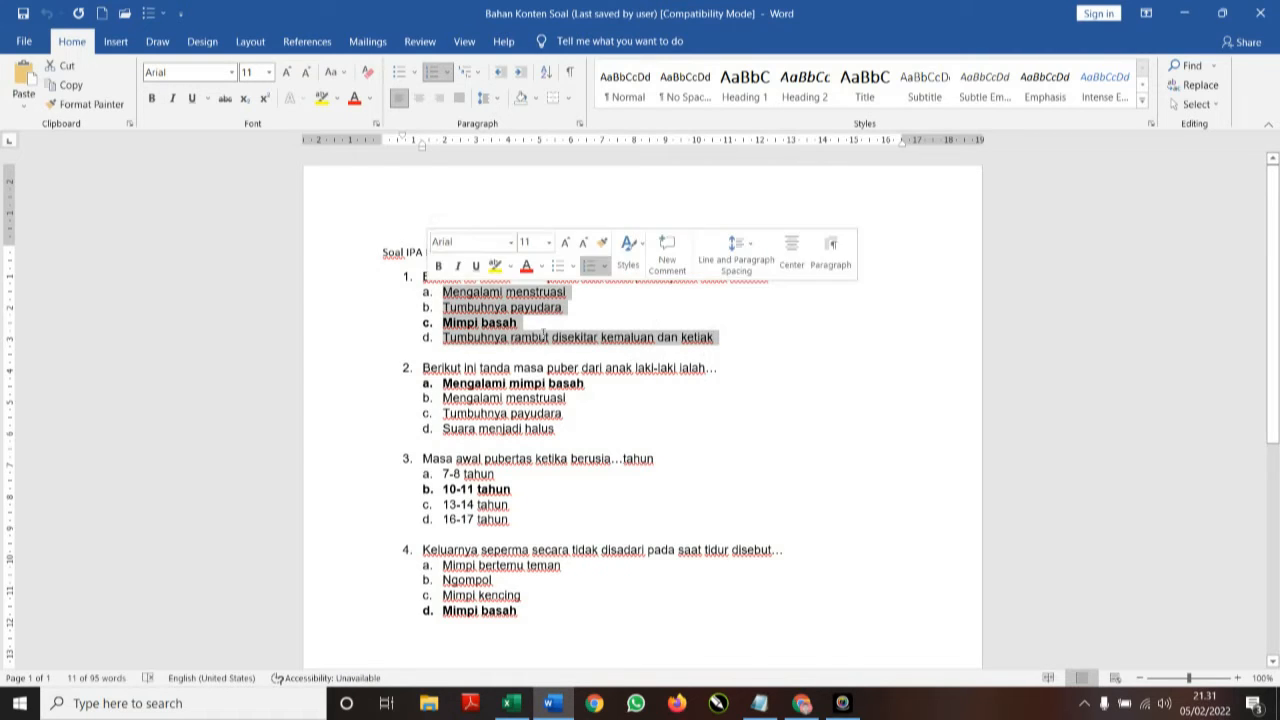
# Paste question 1's text into the new question and remove its leading number.
pyautogui.click(800, 705)
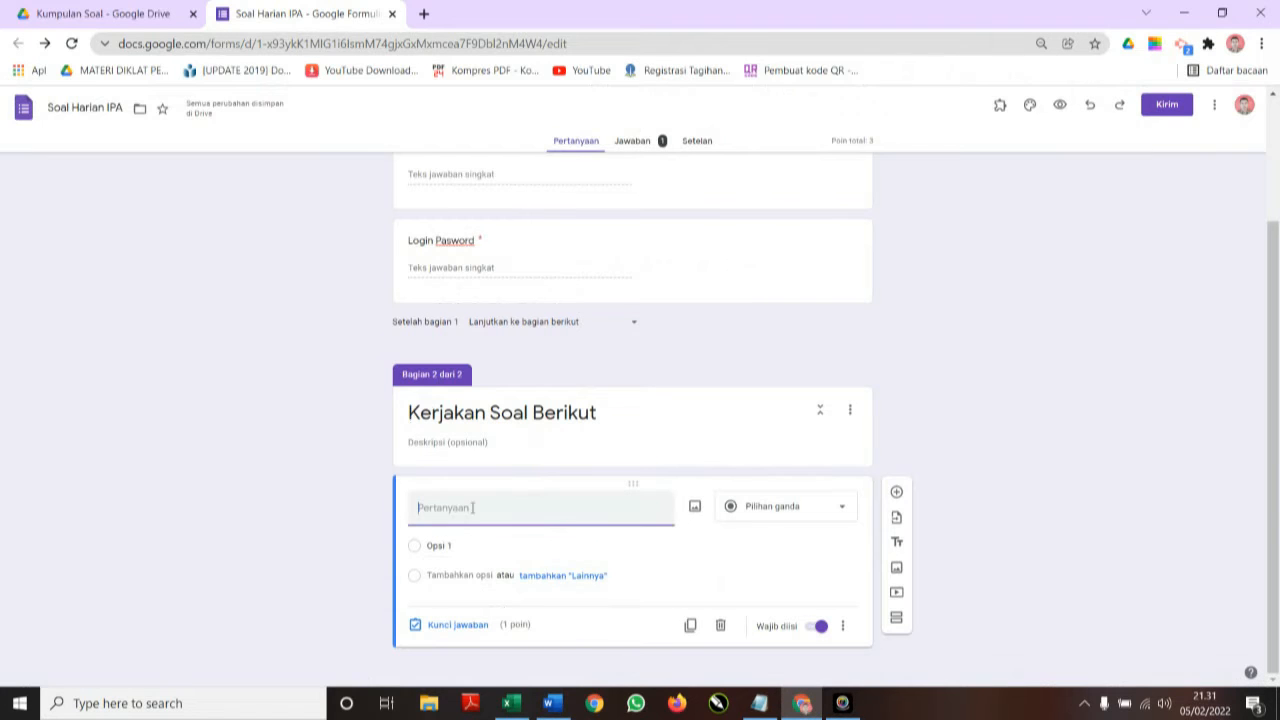
pyautogui.write('1.\tBerikut ini tanda masa puber dari anak perempuan ialah kecuali...')
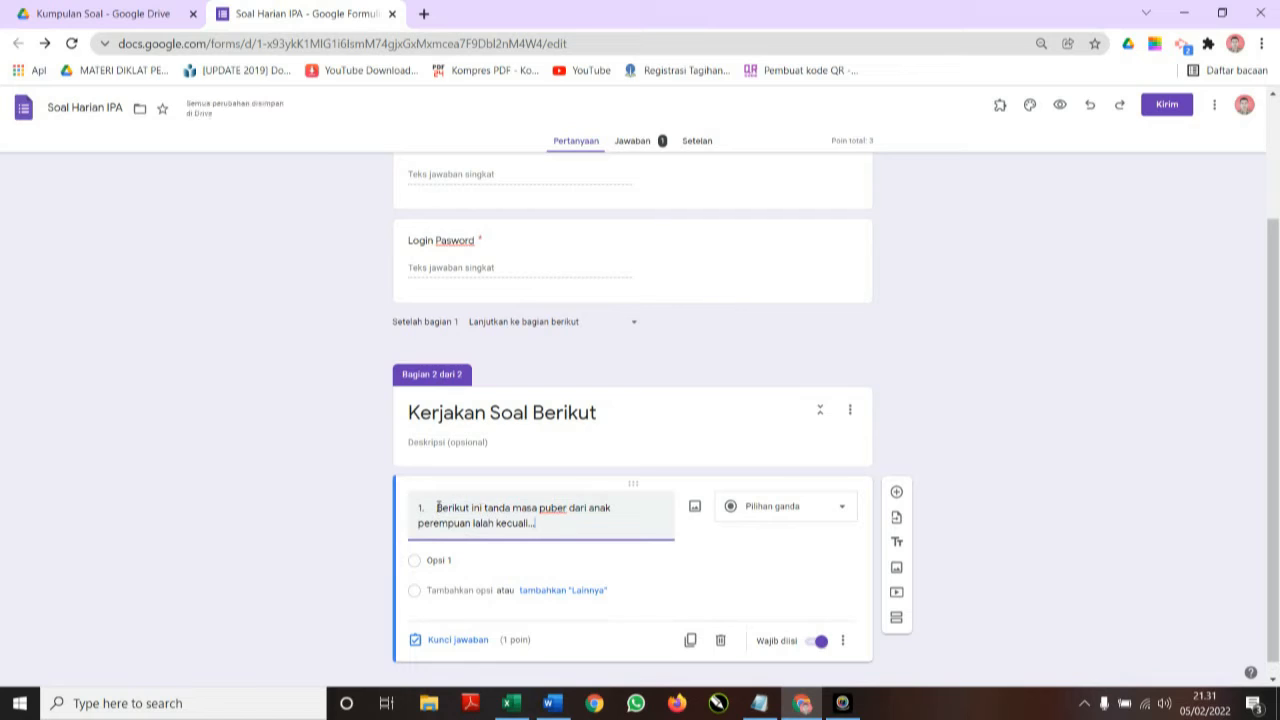
pyautogui.press('BackSpace')
pyautogui.press('BackSpace')
pyautogui.press('BackSpace')
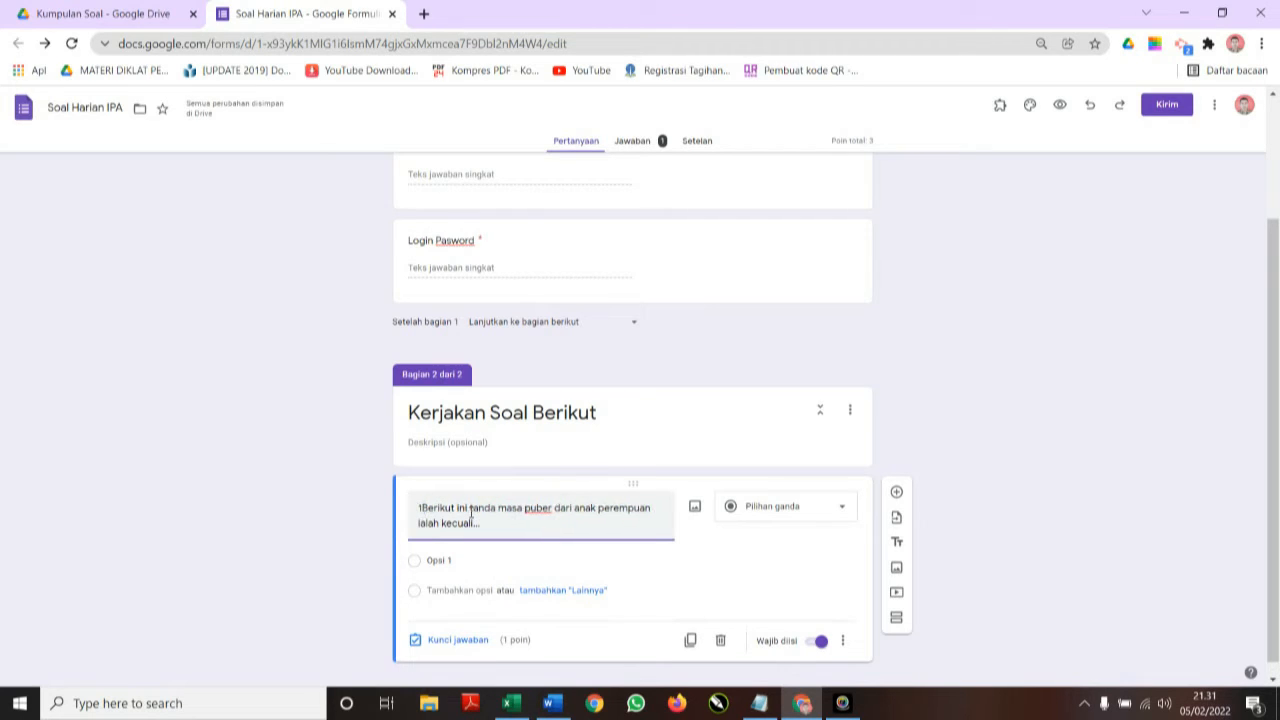
pyautogui.write('1.')
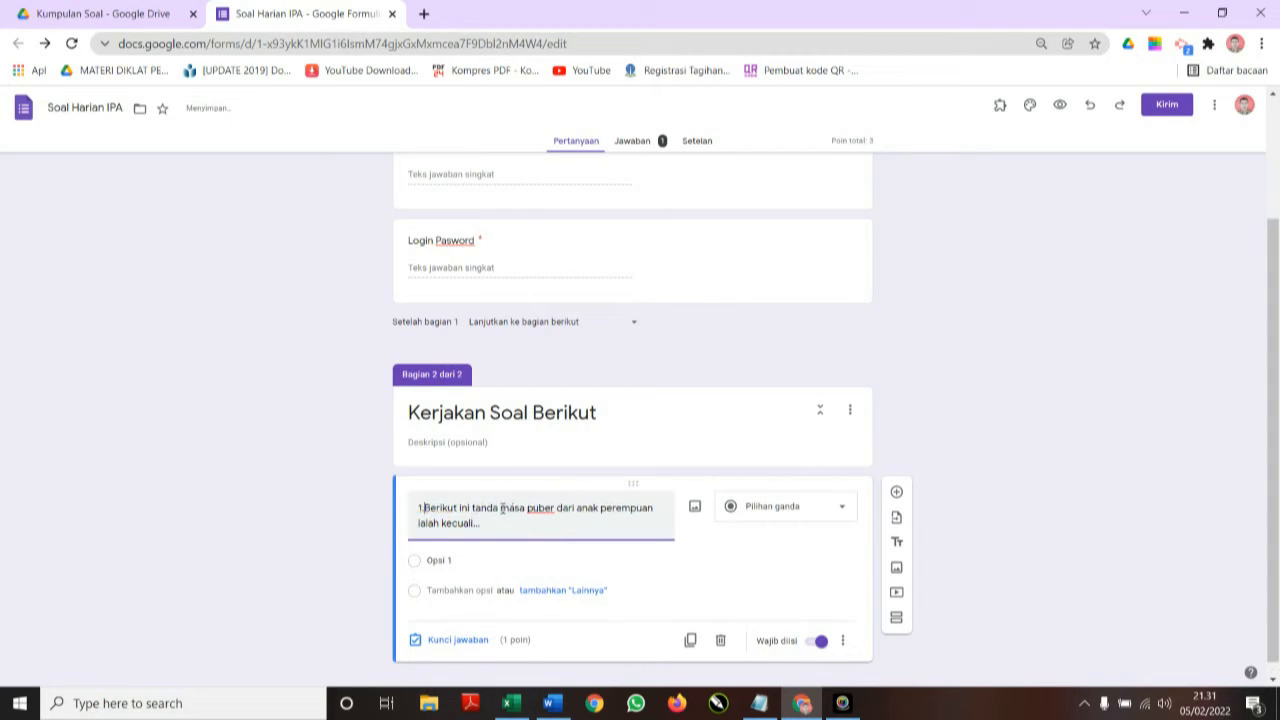
pyautogui.press('BackSpace')
pyautogui.press('BackSpace')
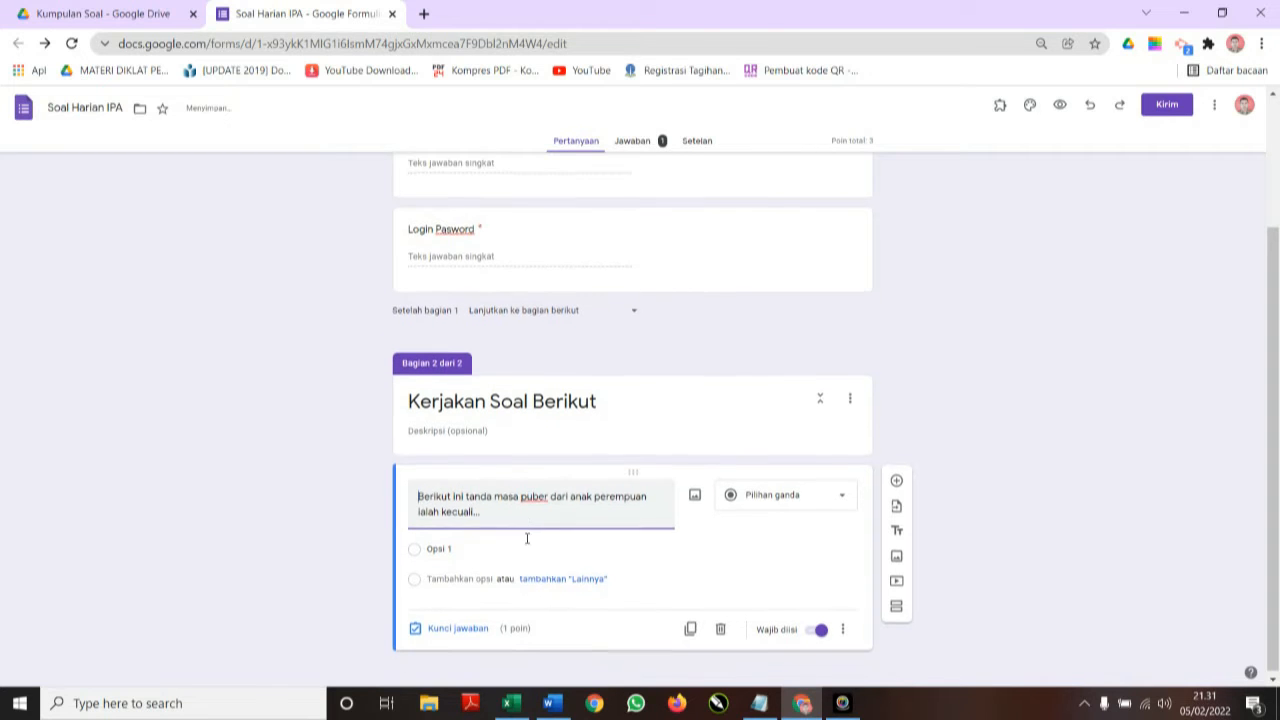
# Replace the default Opsi 1 with the four pasted answer choices a–d.
pyautogui.click(469, 543)
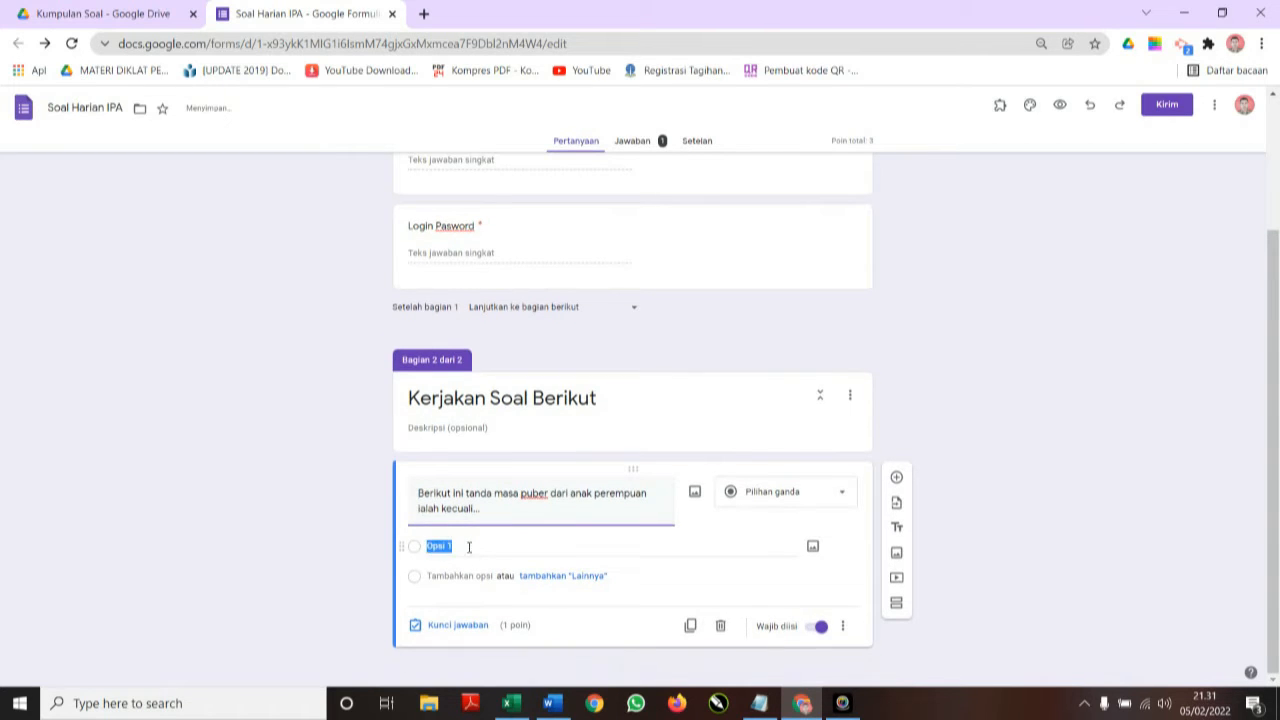
pyautogui.click(802, 703)
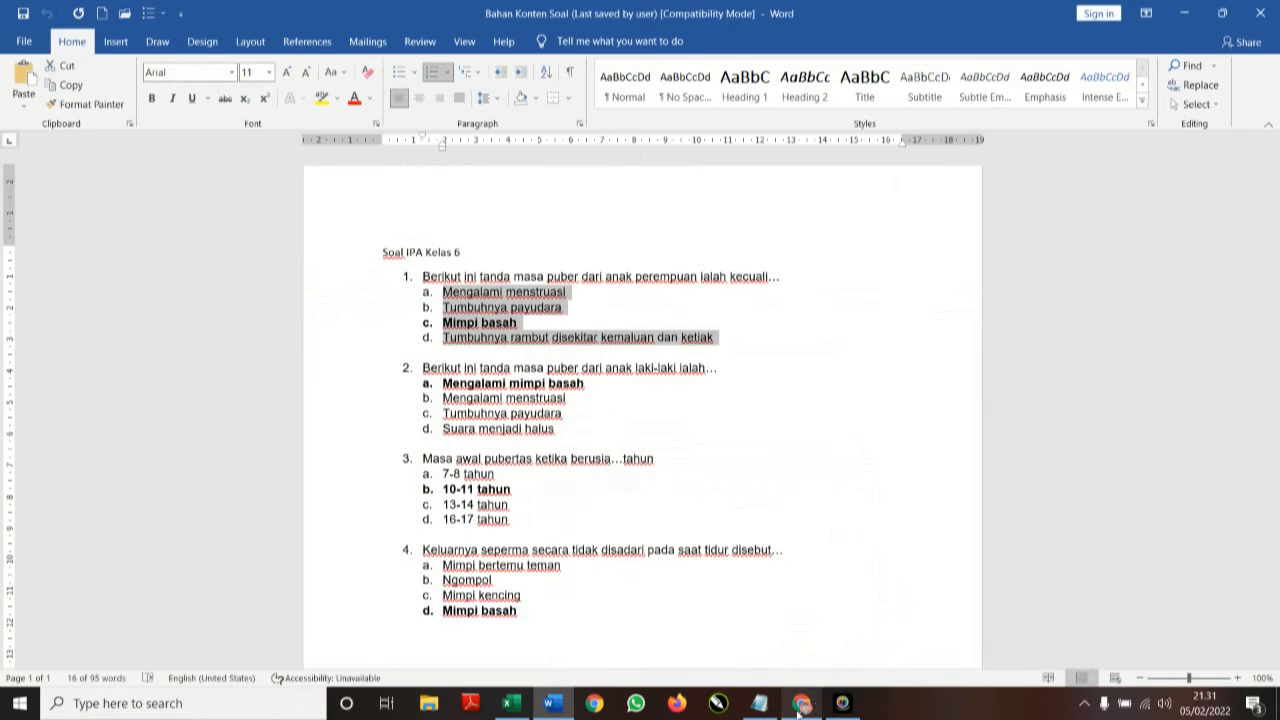
pyautogui.click(800, 704)
pyautogui.write('a.\tMengalami menstruasi b.\tTumbuhnya payudara c.\tMimpi basah d.\tTumbuhnya rambut disekitar kemaluan dan ketiak')
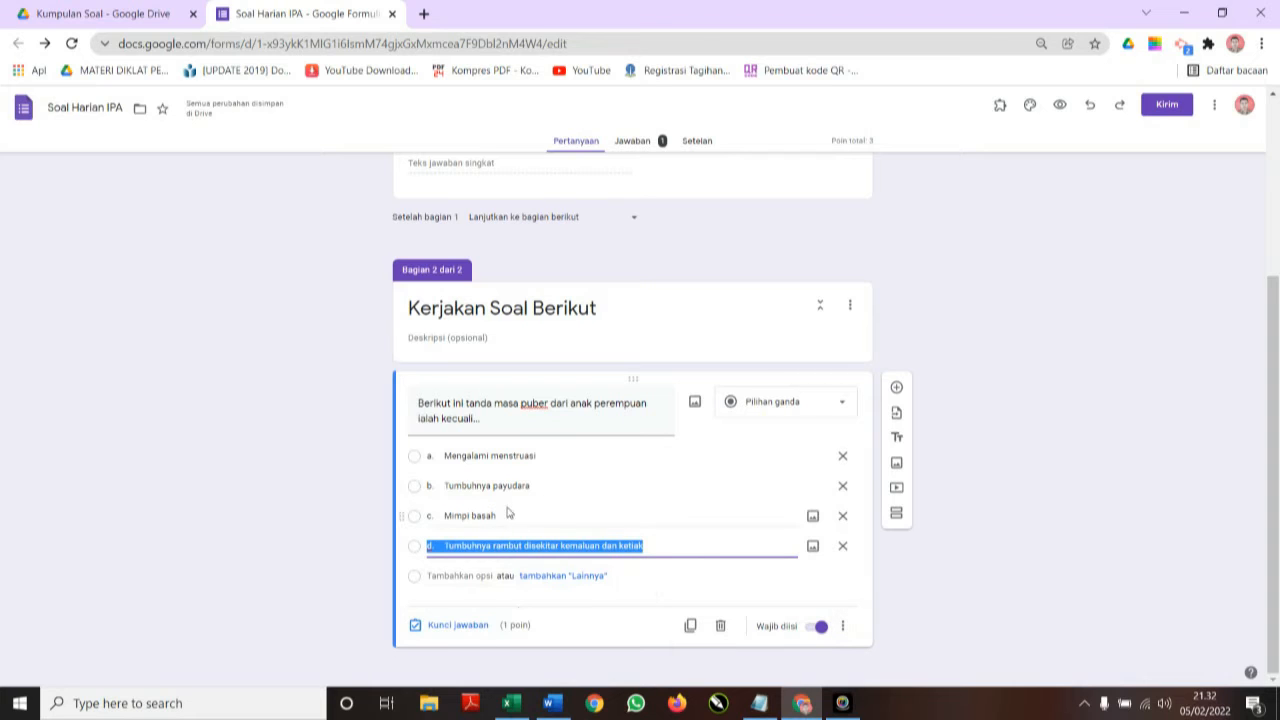
pyautogui.click(550, 704)
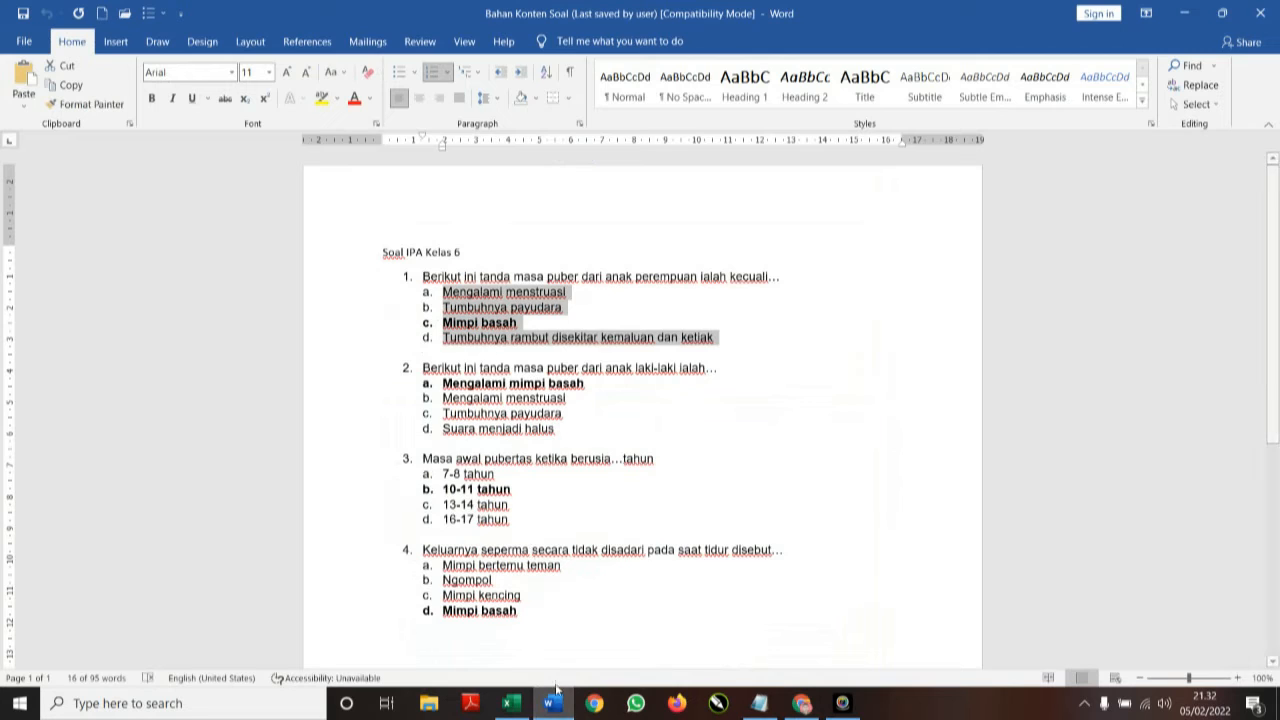
pyautogui.click(559, 709)
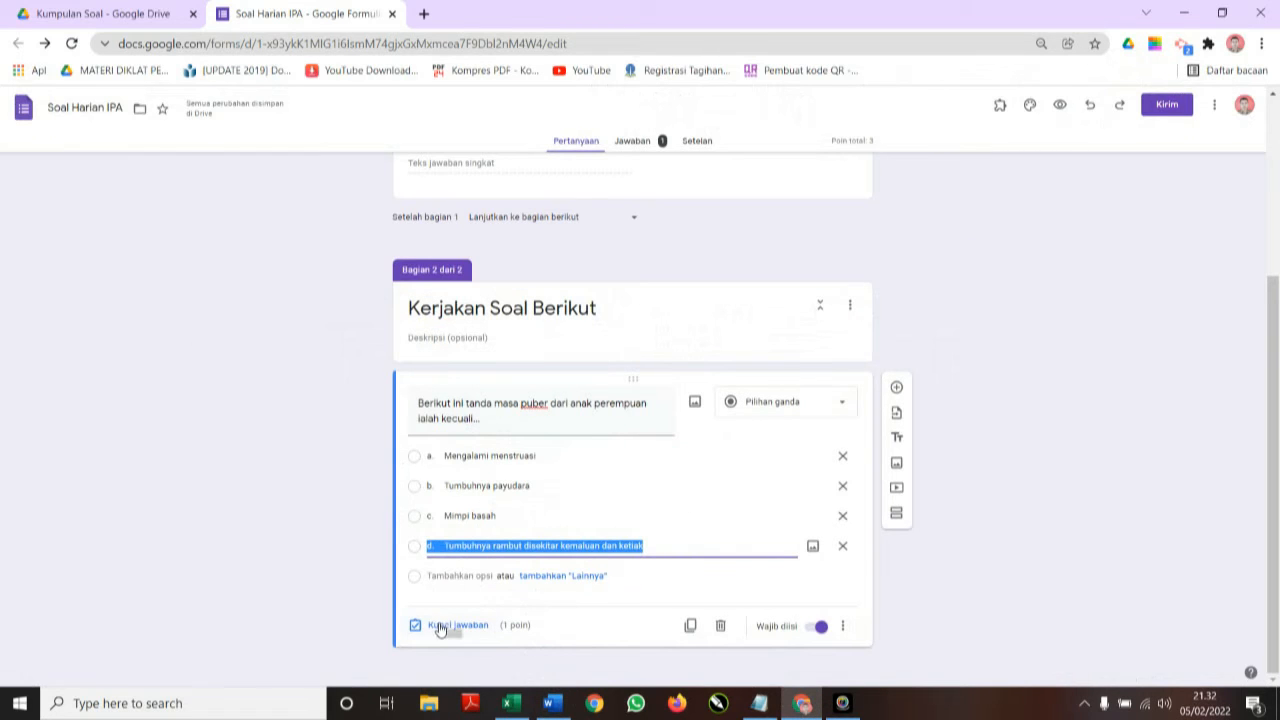
# Key question 1 to c. Mimpi basah worth 20 points, then add a blank question.
pyautogui.click(439, 627)
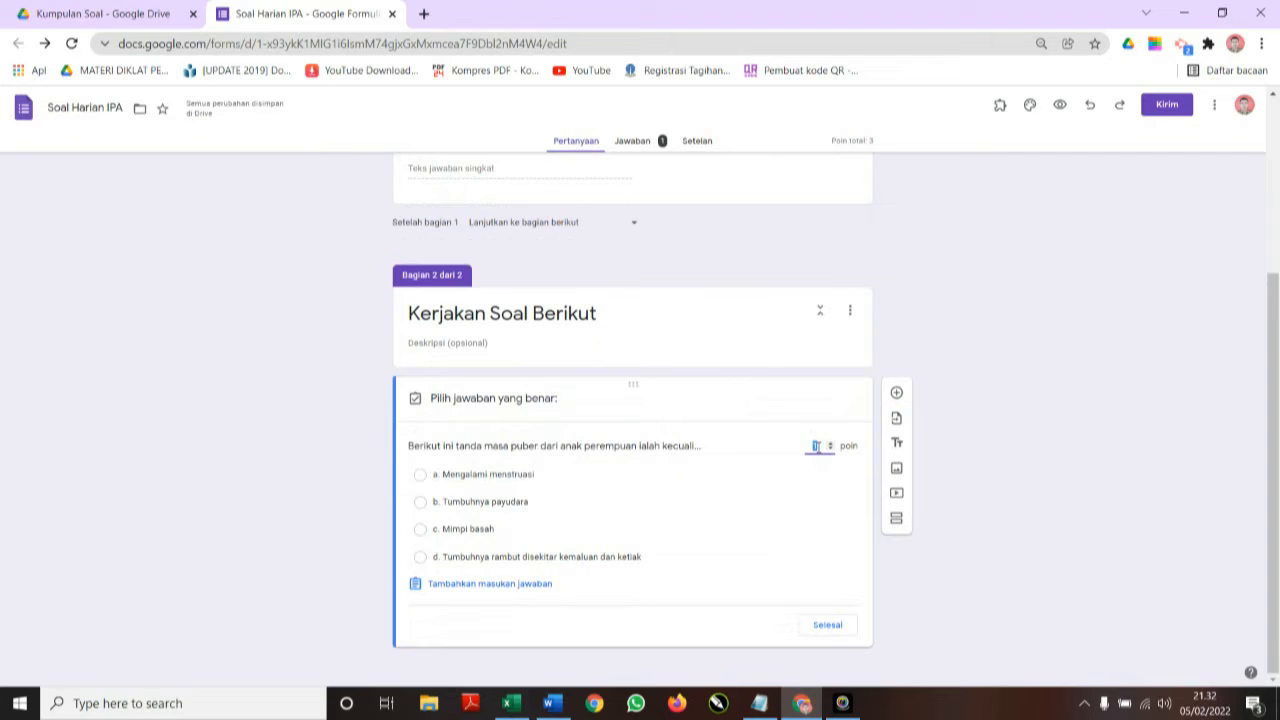
pyautogui.write('0')
pyautogui.click(804, 710)
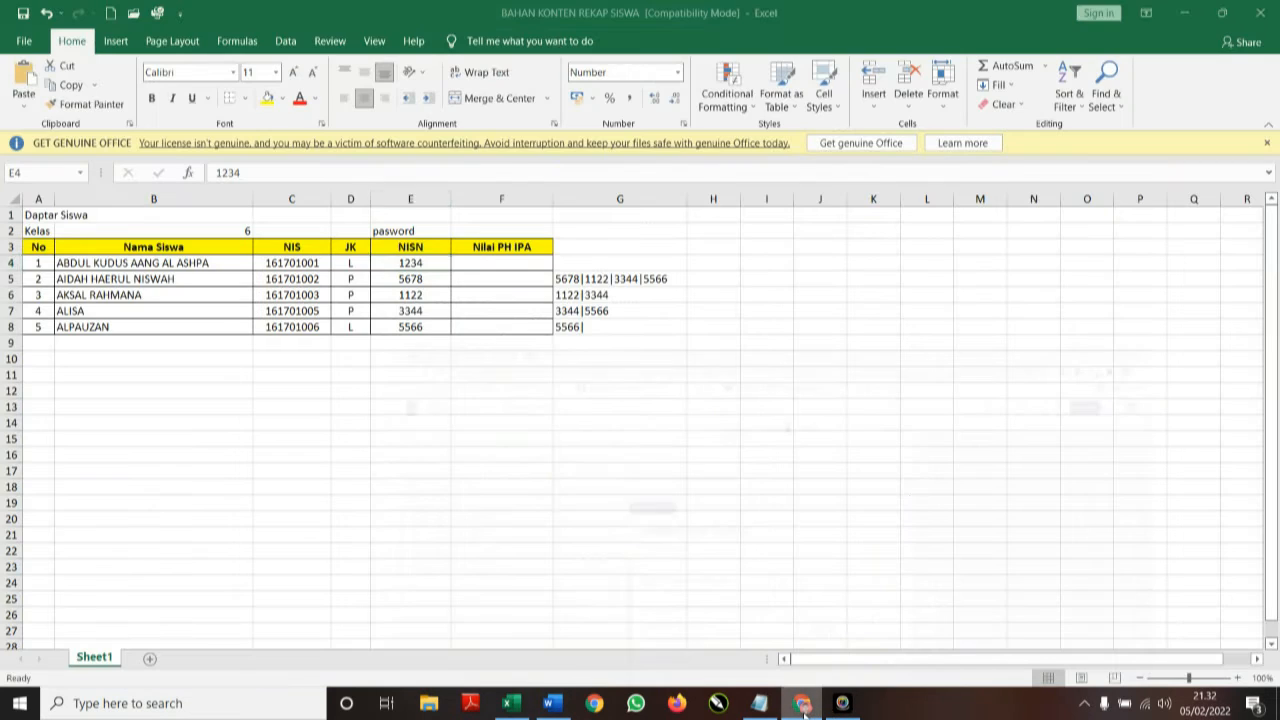
pyautogui.click(510, 705)
pyautogui.click(556, 704)
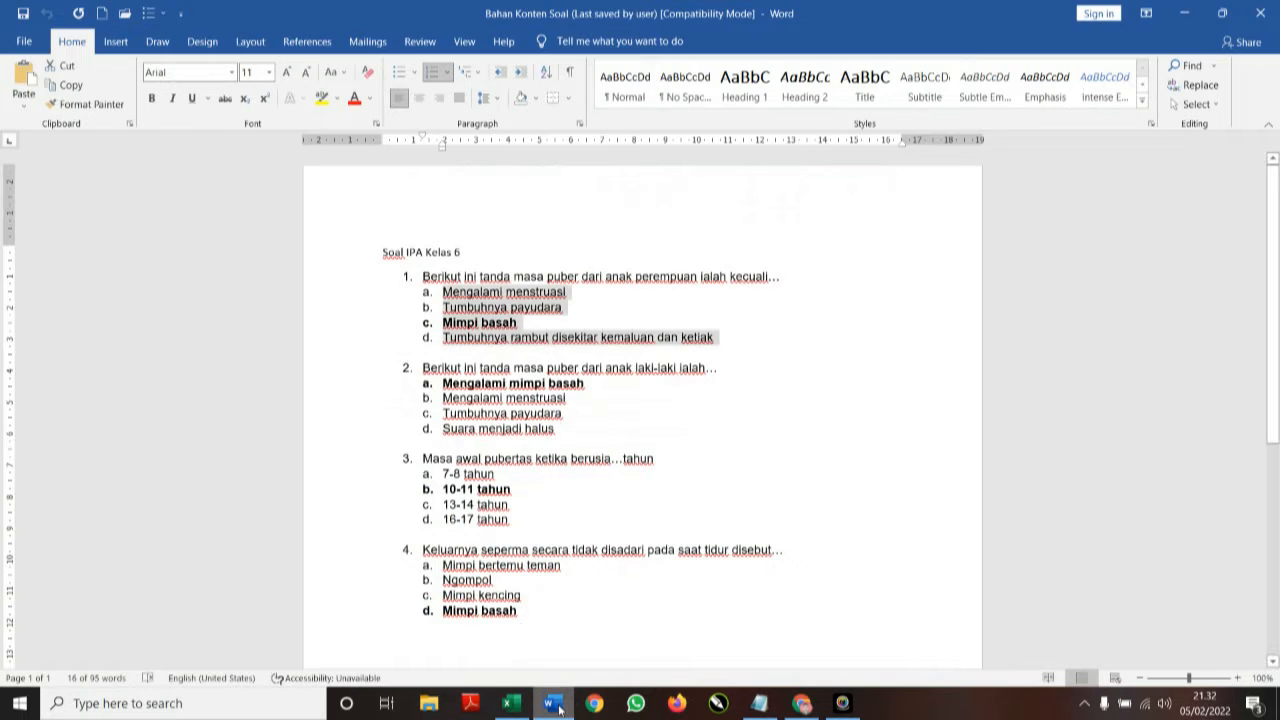
pyautogui.click(556, 704)
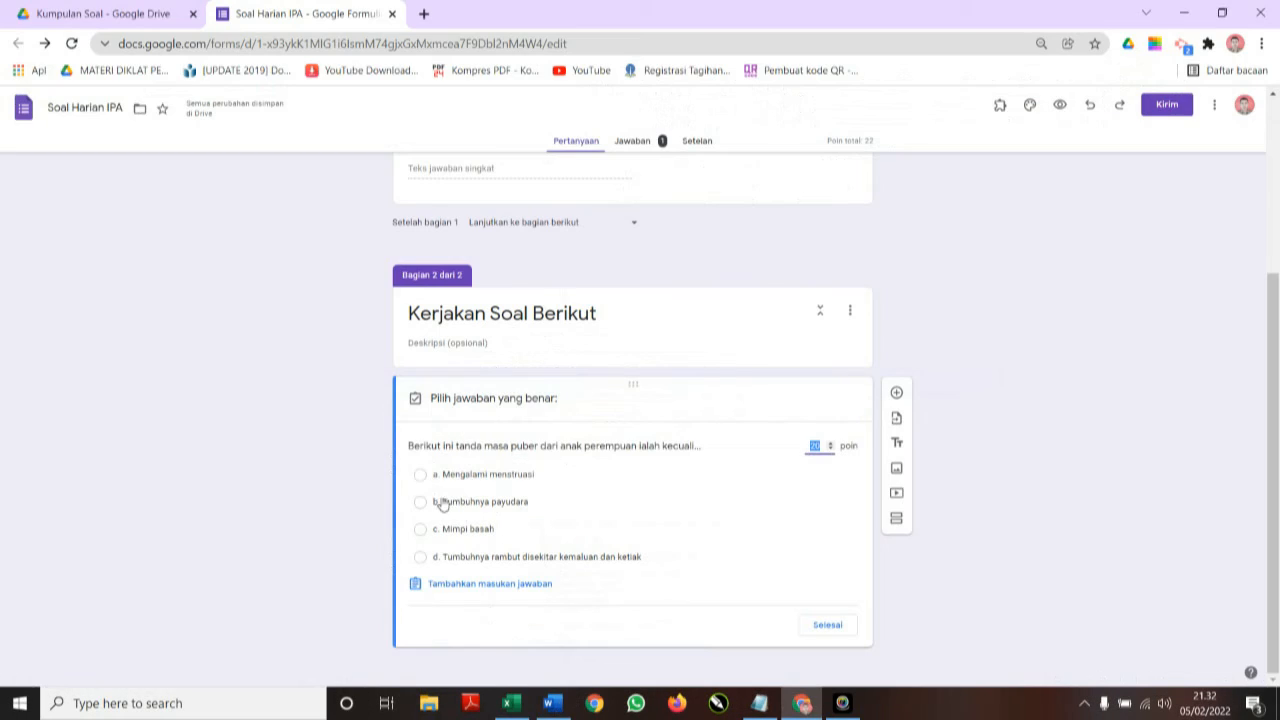
pyautogui.click(421, 529)
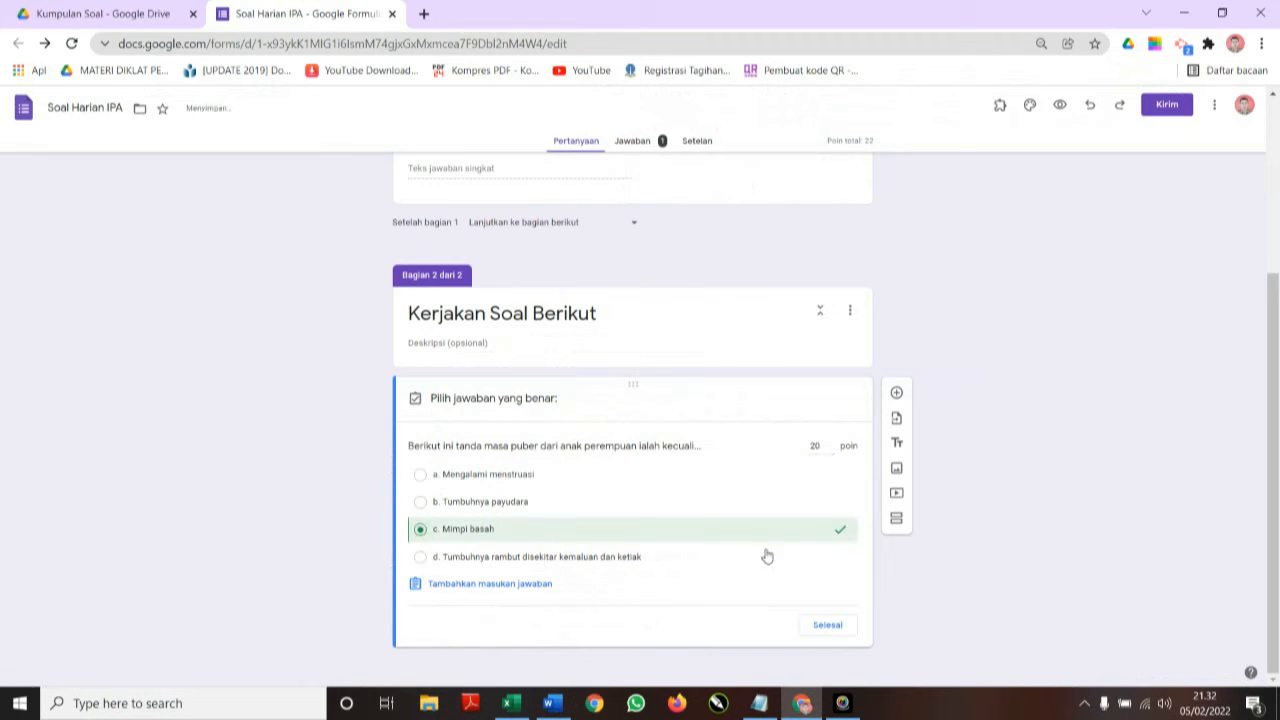
pyautogui.click(829, 625)
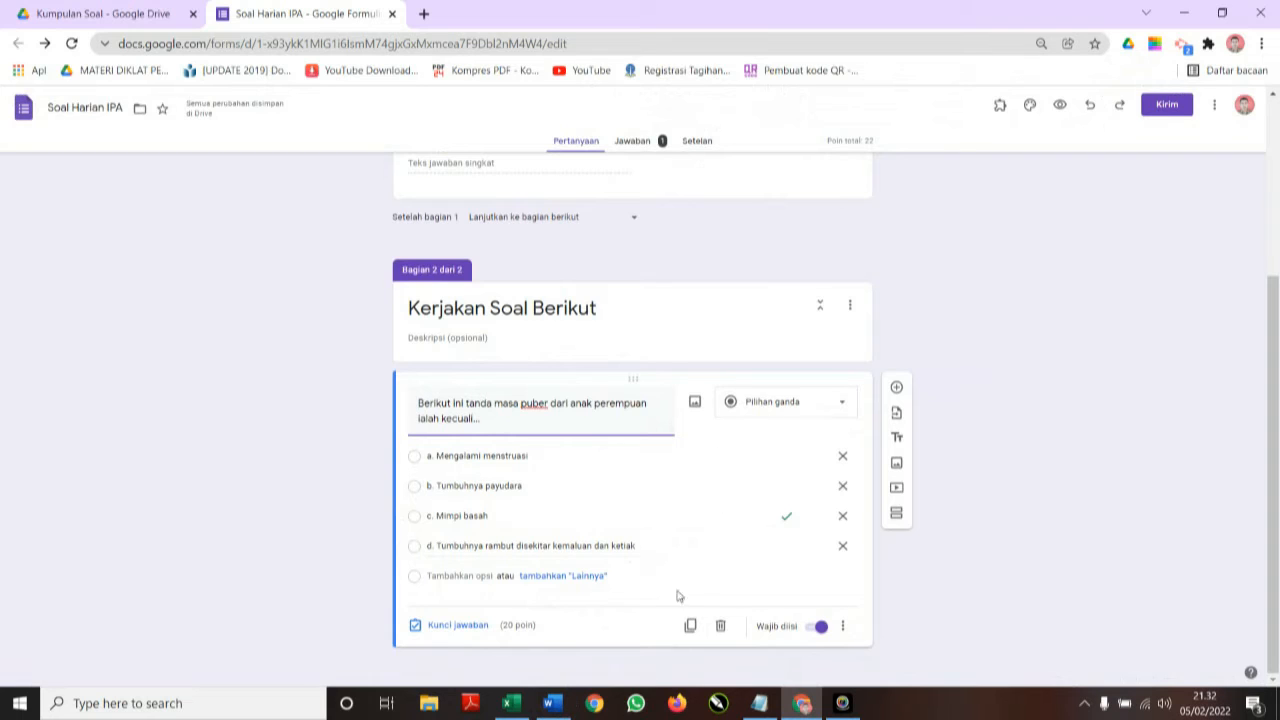
pyautogui.click(897, 390)
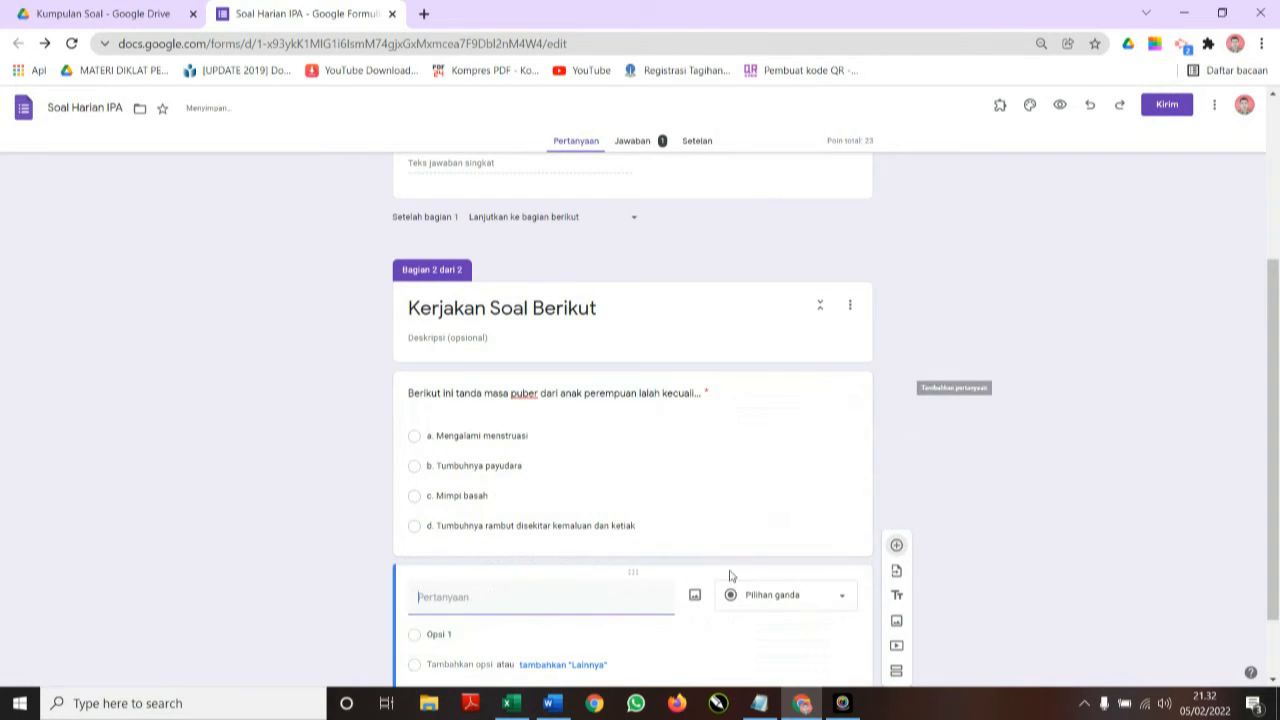
# Paste question 2's text from the Word sheet and remove its leading number.
pyautogui.click(565, 700)
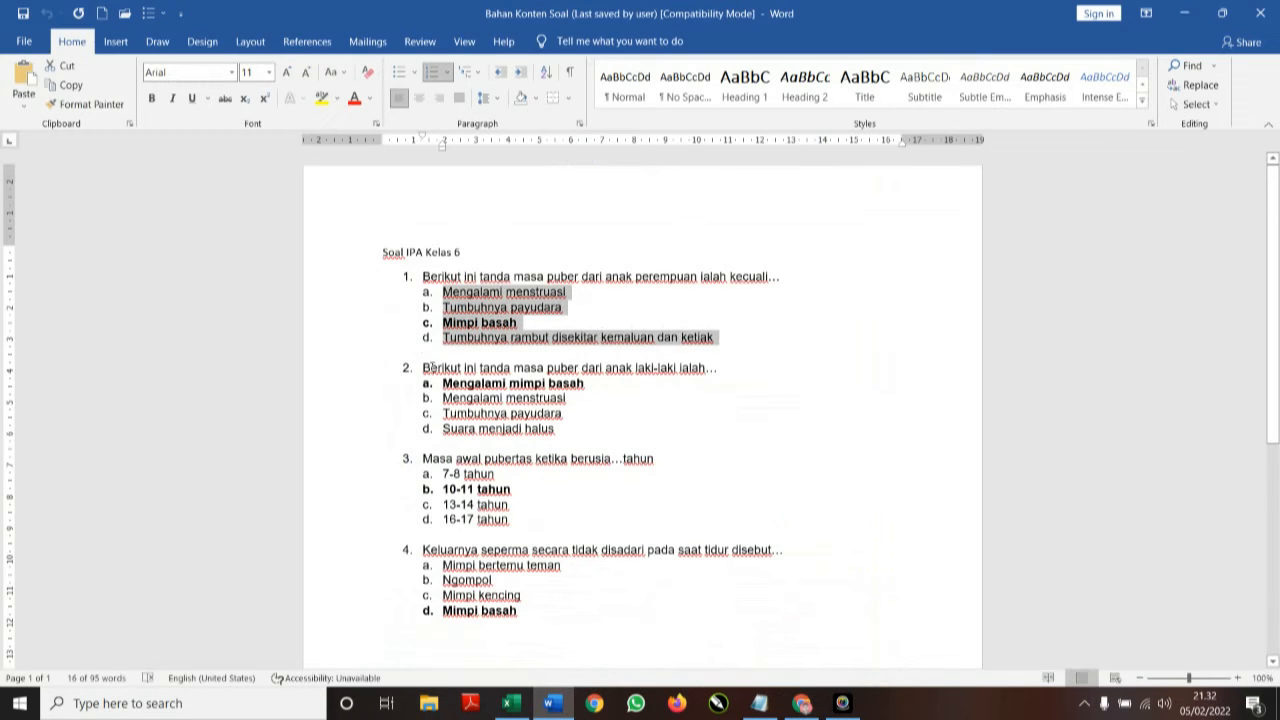
pyautogui.moveTo(424, 368); pyautogui.dragTo(717, 367)
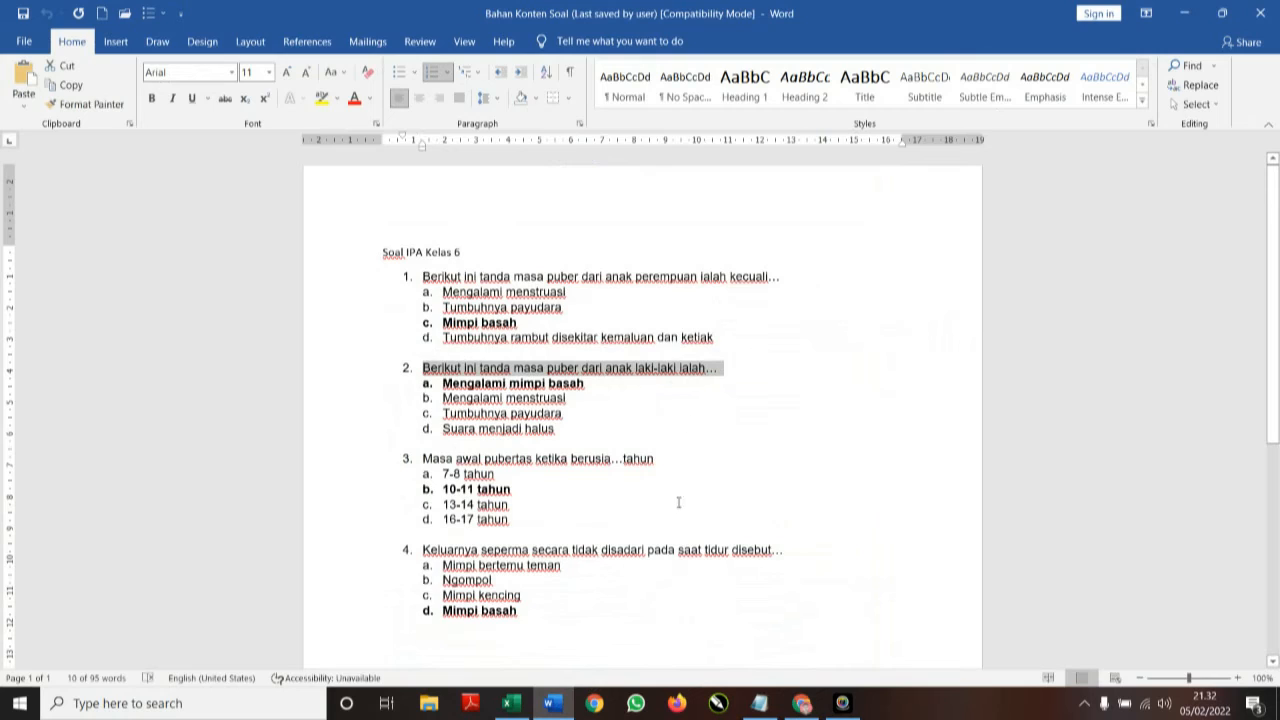
pyautogui.click(801, 703)
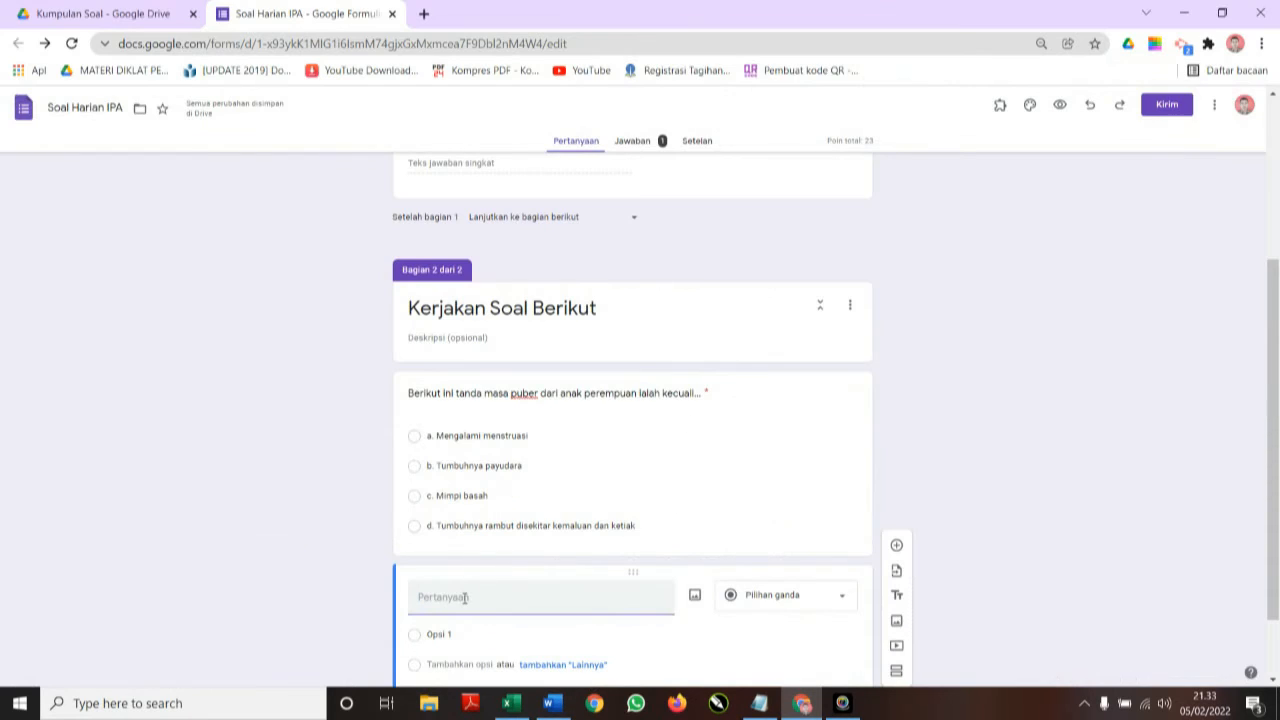
pyautogui.write('2. Berikut ini tanda masa puber dari anak laki-laki ialah...')
pyautogui.scroll(-1, 530, 621)
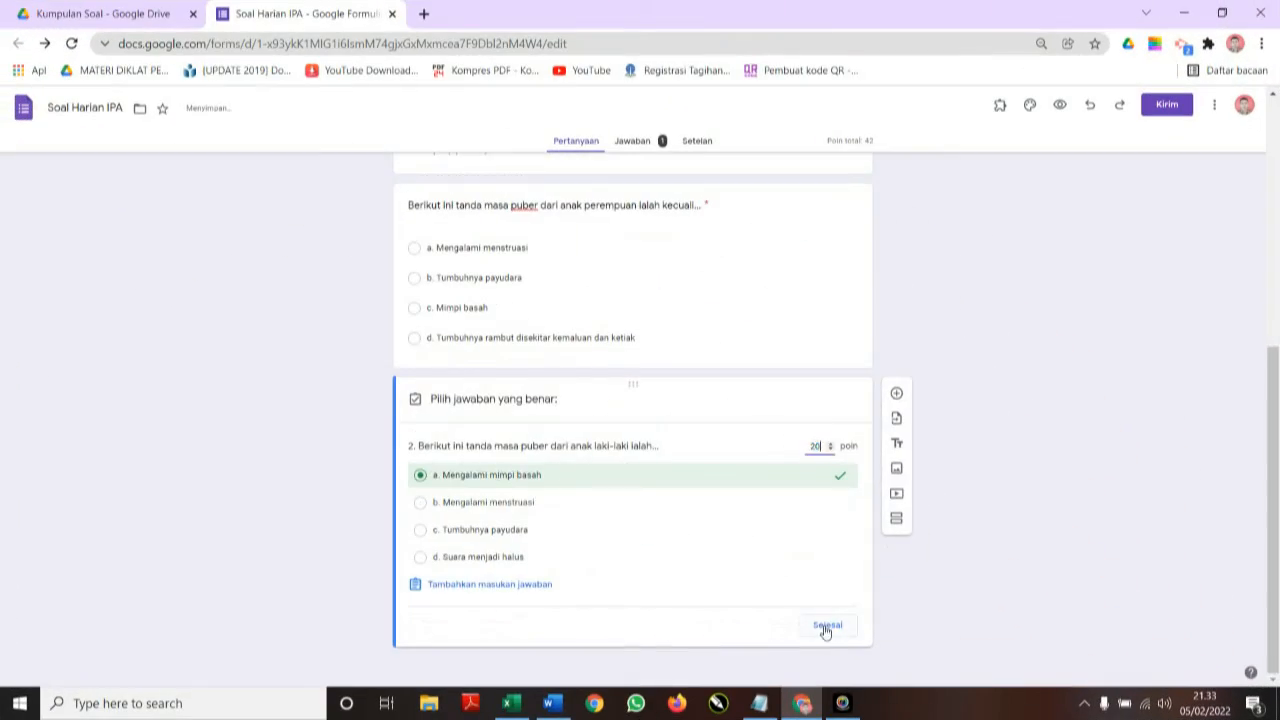
pyautogui.click(825, 631)
pyautogui.click(896, 387)
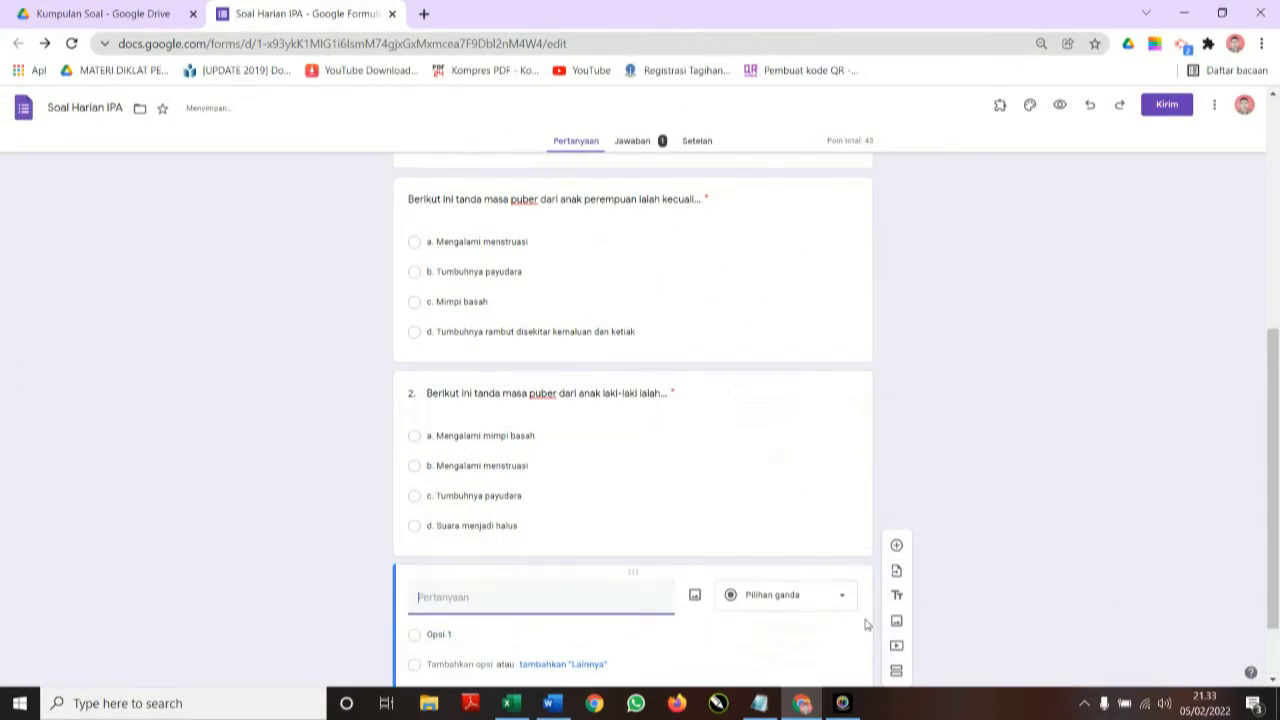
pyautogui.click(500, 391)
pyautogui.click(437, 403)
pyautogui.press('BackSpace')
pyautogui.press('BackSpace')
pyautogui.press('BackSpace')
# Paste question 3's text from Word into the new question card.
pyautogui.scroll(-1, 519, 408)
pyautogui.click(471, 594)
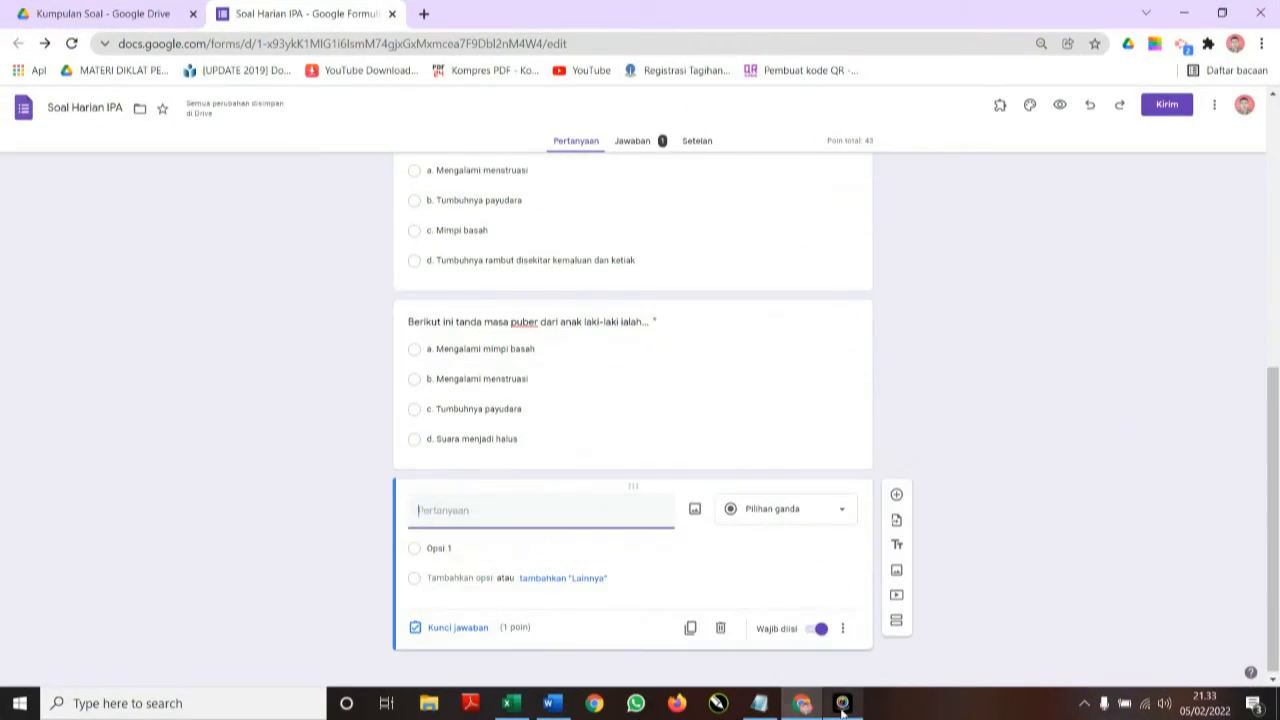
pyautogui.click(552, 703)
pyautogui.moveTo(664, 459); pyautogui.dragTo(424, 460)
pyautogui.hotkey('ctrl', 'c')
pyautogui.click(802, 703)
pyautogui.hotkey('ctrl', 'v')
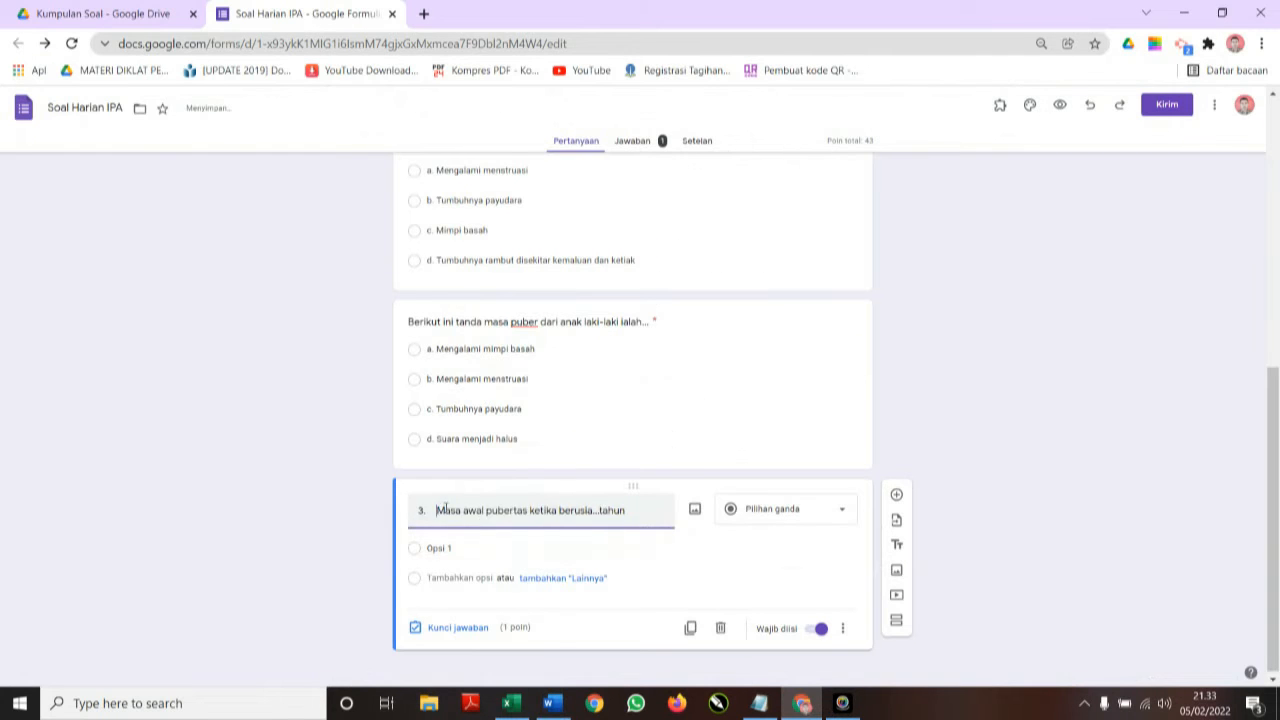
pyautogui.click(440, 509)
pyautogui.press('BackSpace')
pyautogui.press('BackSpace')
pyautogui.press('BackSpace')
# Paste question 3's four a–d answer choices from Word.
pyautogui.click(509, 549)
pyautogui.click(552, 703)
pyautogui.moveTo(514, 520); pyautogui.dragTo(443, 474)
pyautogui.hotkey('ctrl', 'c')
pyautogui.click(802, 703)
pyautogui.hotkey('ctrl', 'v')
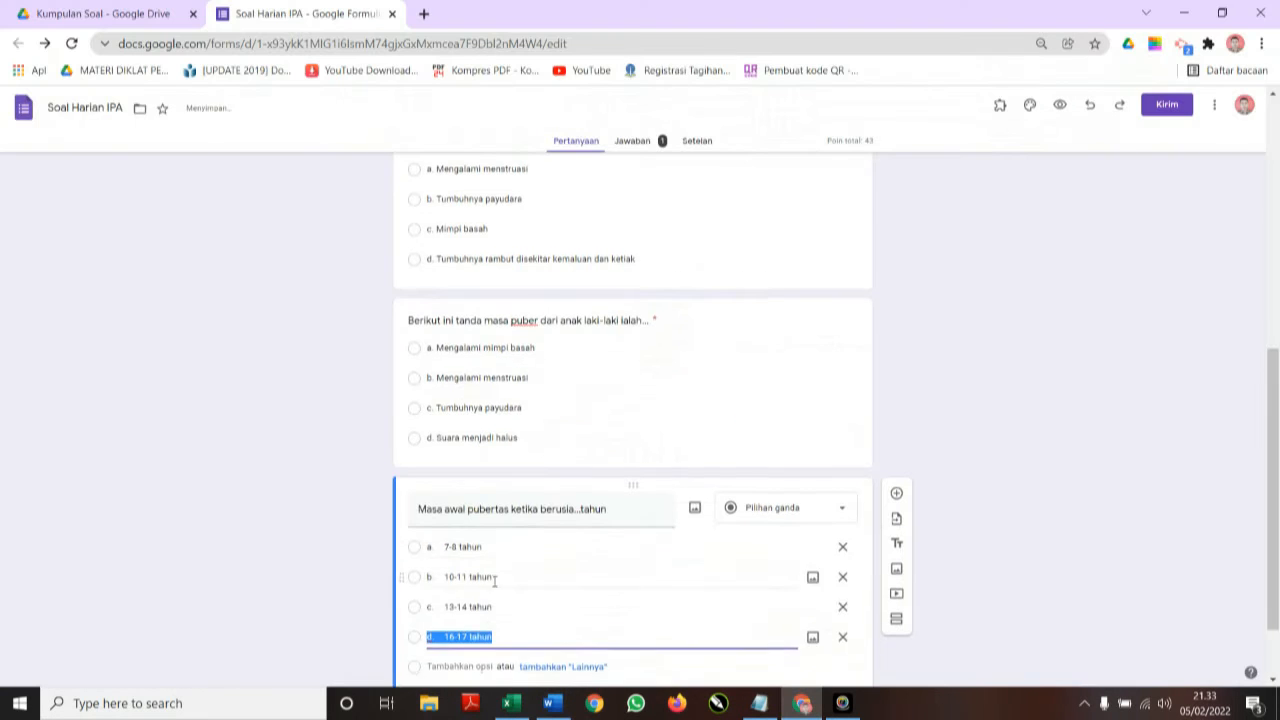
# Mark b. 10-11 tahun as question 3's correct answer and adjust its points.
pyautogui.scroll(-1, 494, 580)
pyautogui.click(447, 631)
pyautogui.click(421, 511)
pyautogui.doubleClick(817, 455)
pyautogui.click(827, 634)
# Add question 4 with its text and four answer choices pasted from Word.
pyautogui.click(896, 401)
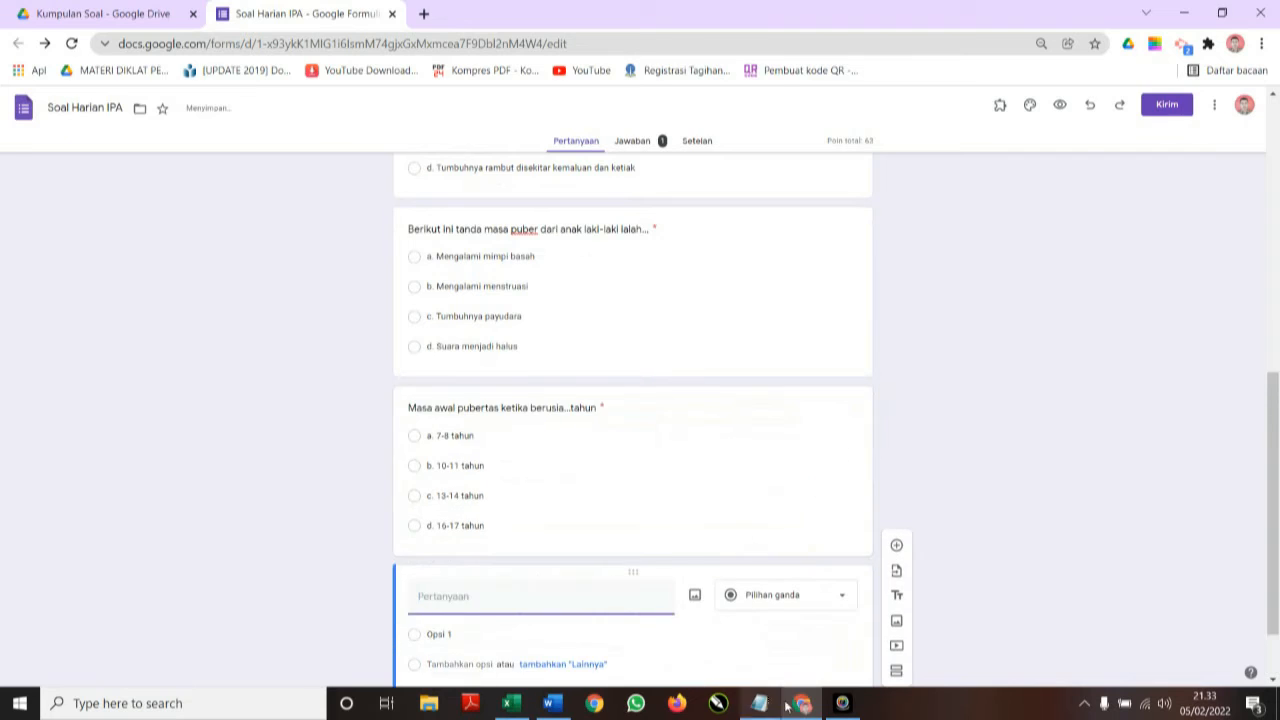
pyautogui.click(552, 703)
pyautogui.moveTo(784, 550); pyautogui.dragTo(423, 550)
pyautogui.scroll(-4, 630, 579)
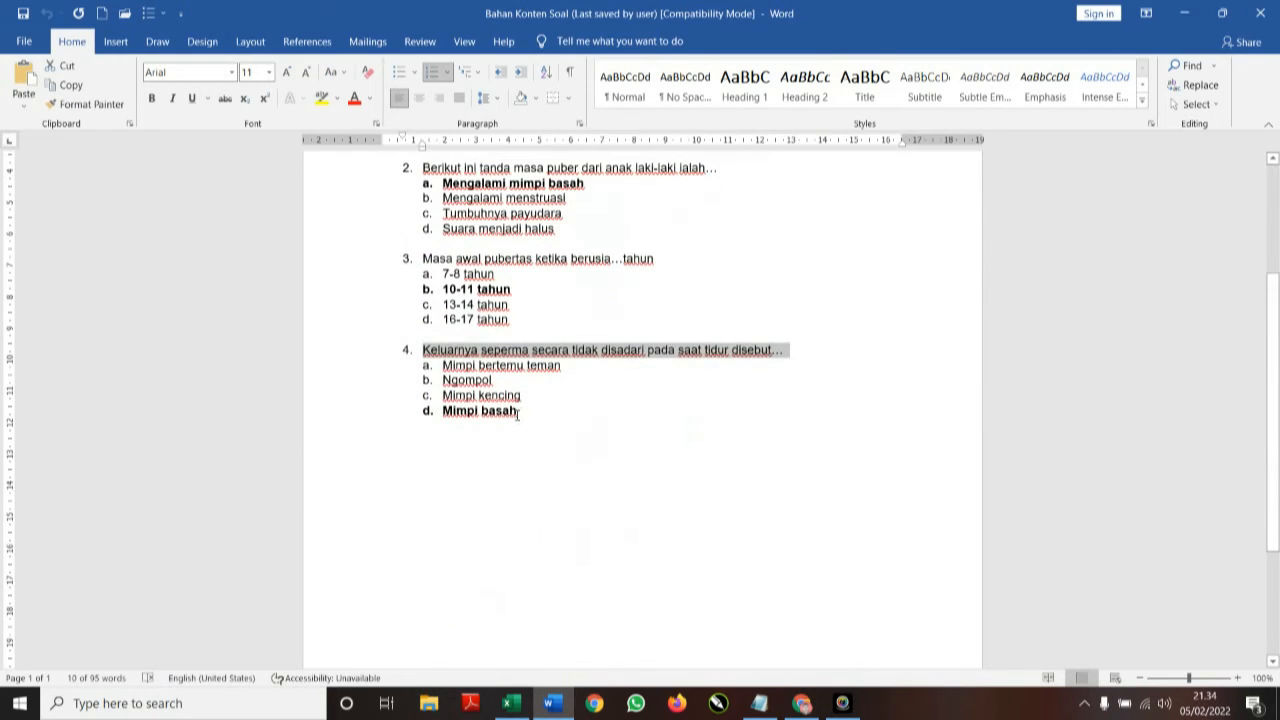
pyautogui.moveTo(517, 413); pyautogui.dragTo(443, 366)
pyautogui.click(802, 703)
pyautogui.hotkey('ctrl', 'v')
pyautogui.scroll(-1, 516, 590)
pyautogui.click(510, 547)
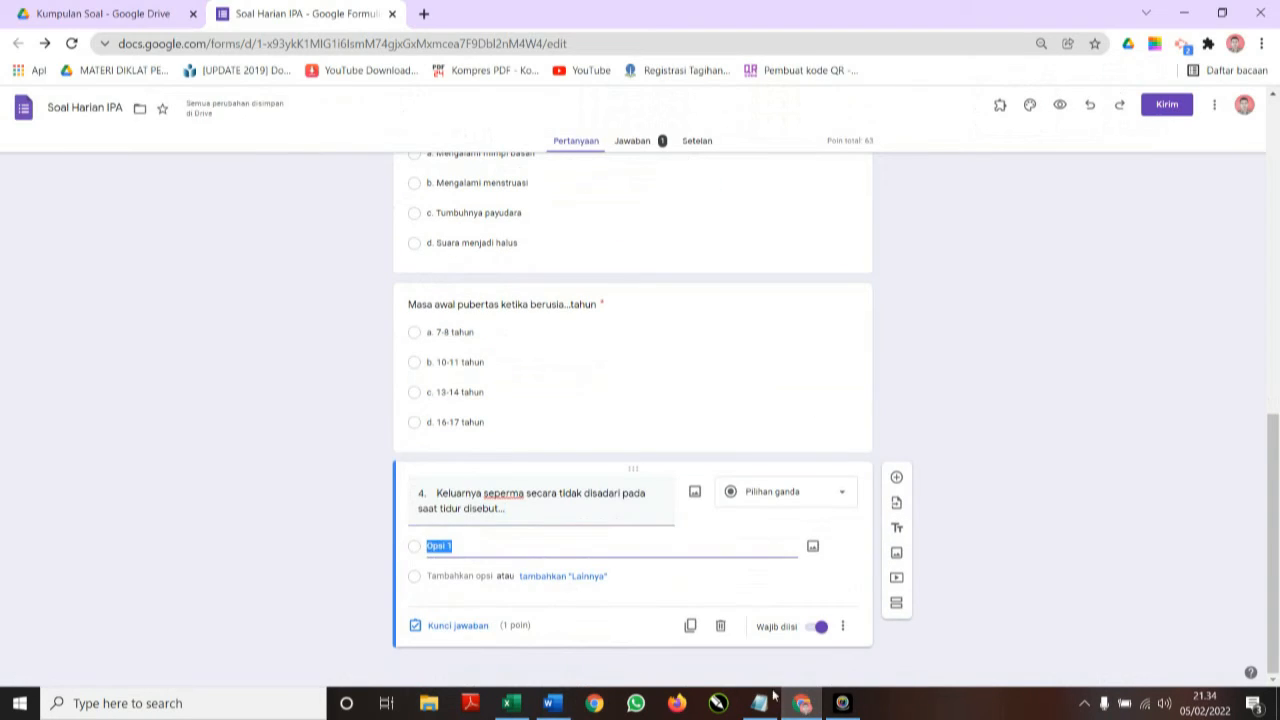
pyautogui.click(794, 706)
pyautogui.click(796, 708)
pyautogui.hotkey('ctrl', 'v')
pyautogui.scroll(-1, 603, 546)
# Set question 4's answer key to 25 points.
pyautogui.click(457, 626)
pyautogui.click(822, 446)
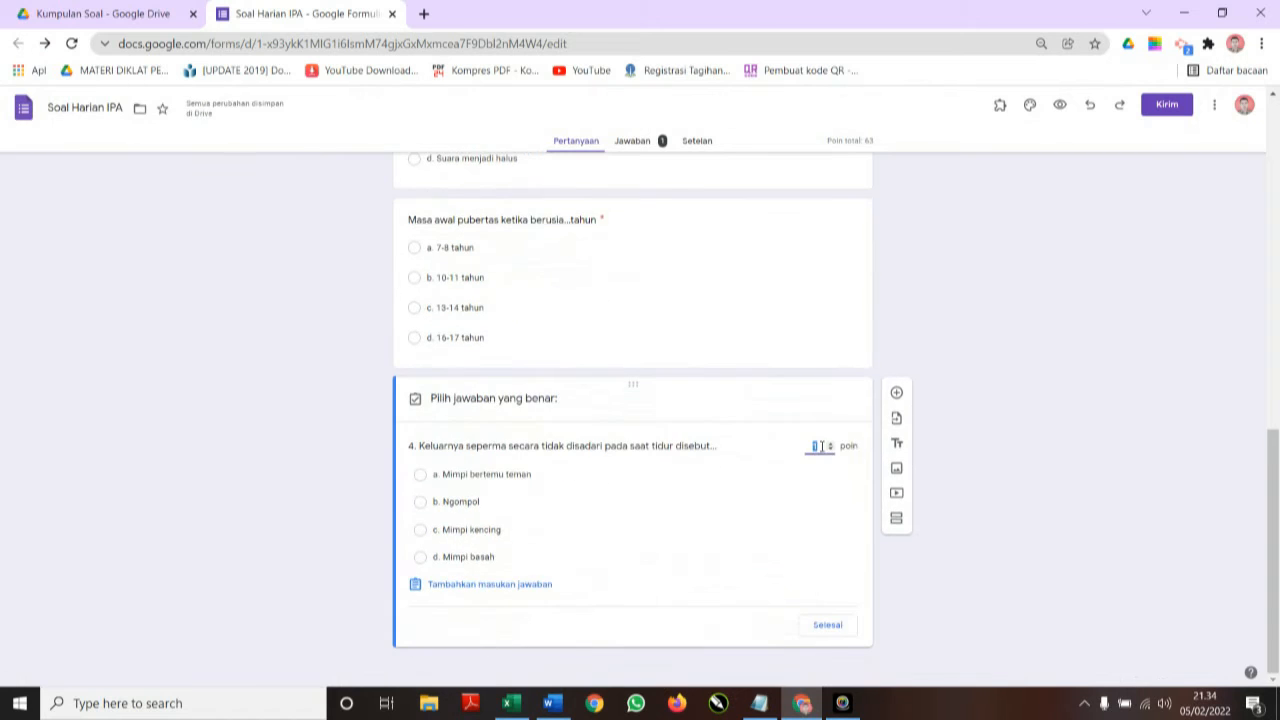
pyautogui.write('25')
pyautogui.click(829, 622)
# Reopen question 3's answer key to review it.
pyautogui.scroll(3, 815, 570)
pyautogui.click(794, 502)
pyautogui.scroll(-3, 700, 490)
pyautogui.click(450, 447)
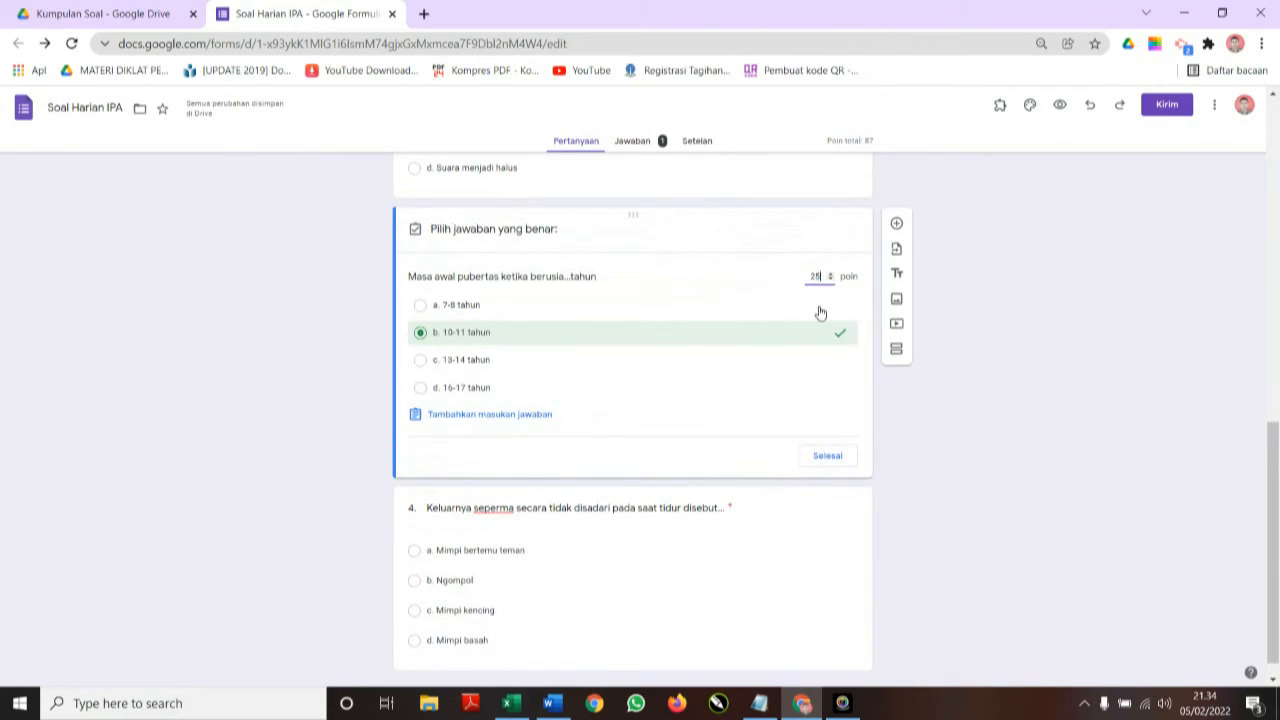
# Mark question 2's correct answer and give it 25 points.
pyautogui.scroll(4, 820, 320)
pyautogui.click(760, 497)
pyautogui.click(455, 438)
pyautogui.click(814, 266)
pyautogui.write('25')
pyautogui.scroll(3, 800, 345)
pyautogui.scroll(-3, 800, 390)
pyautogui.click(834, 460)
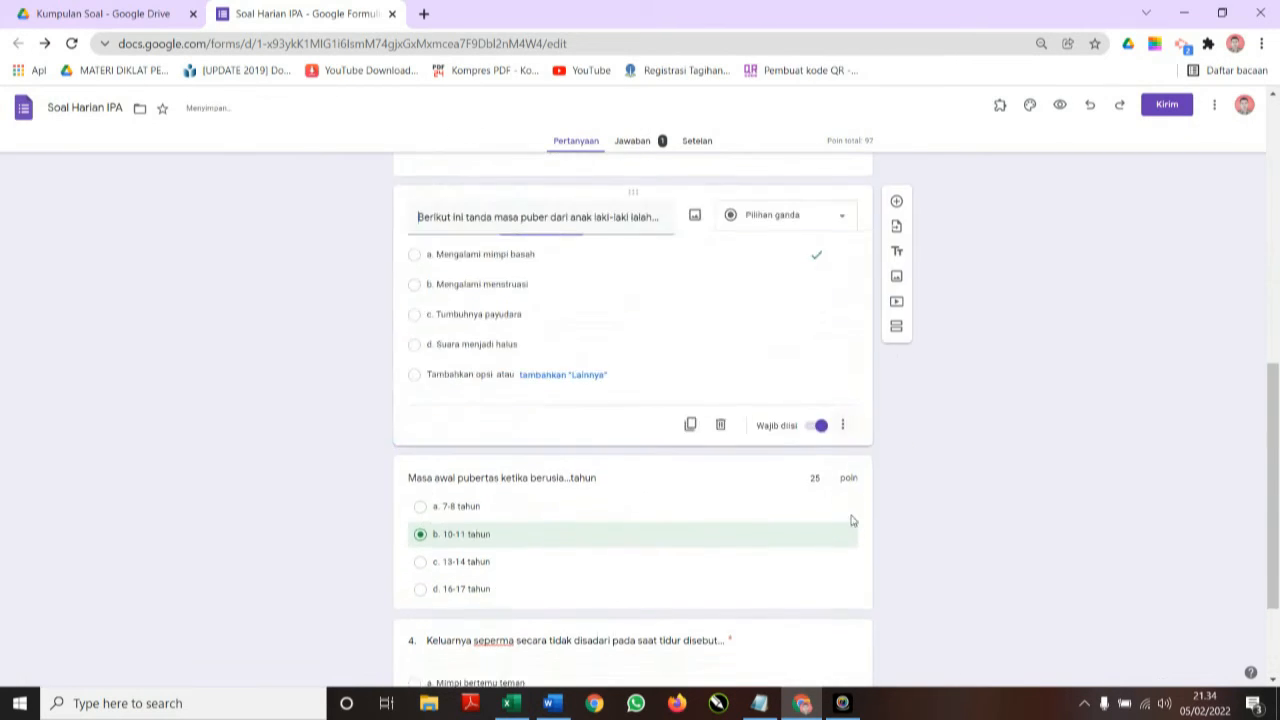
pyautogui.scroll(4, 852, 520)
pyautogui.click(803, 451)
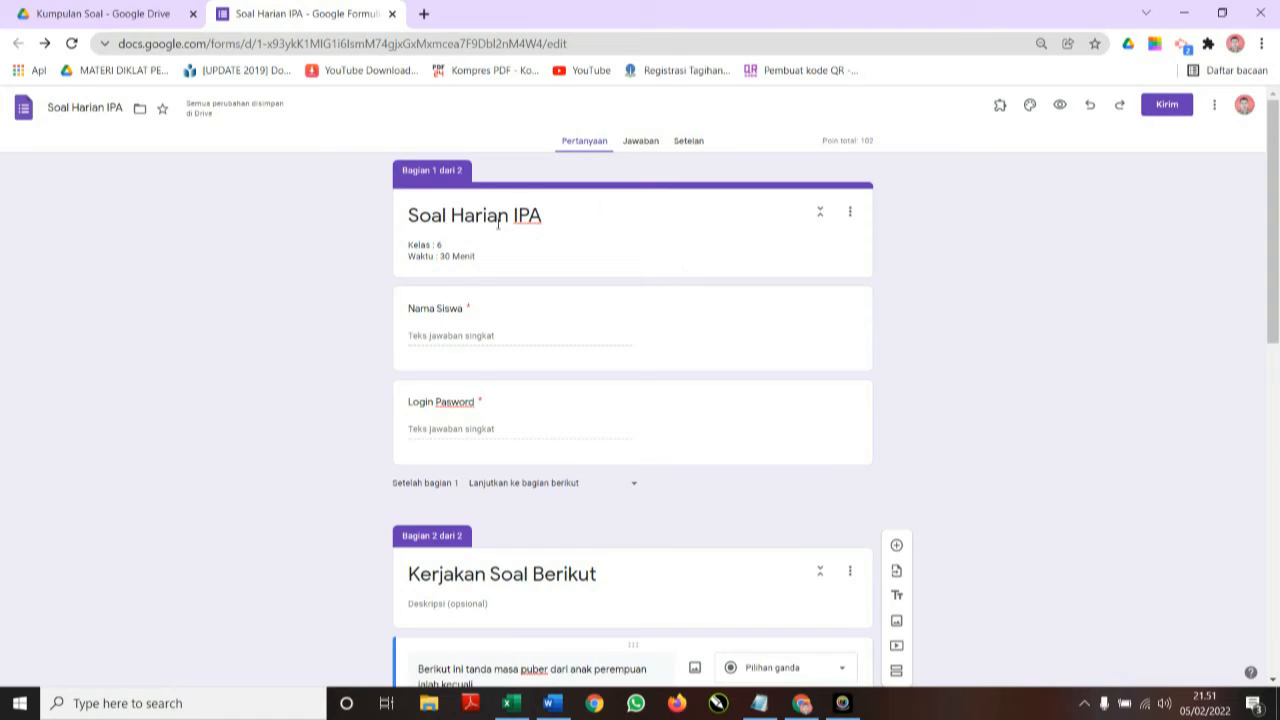
# From the Responses view, link answers to a new spreadsheet named 'Rekap Nilai Harian'.
pyautogui.click(645, 145)
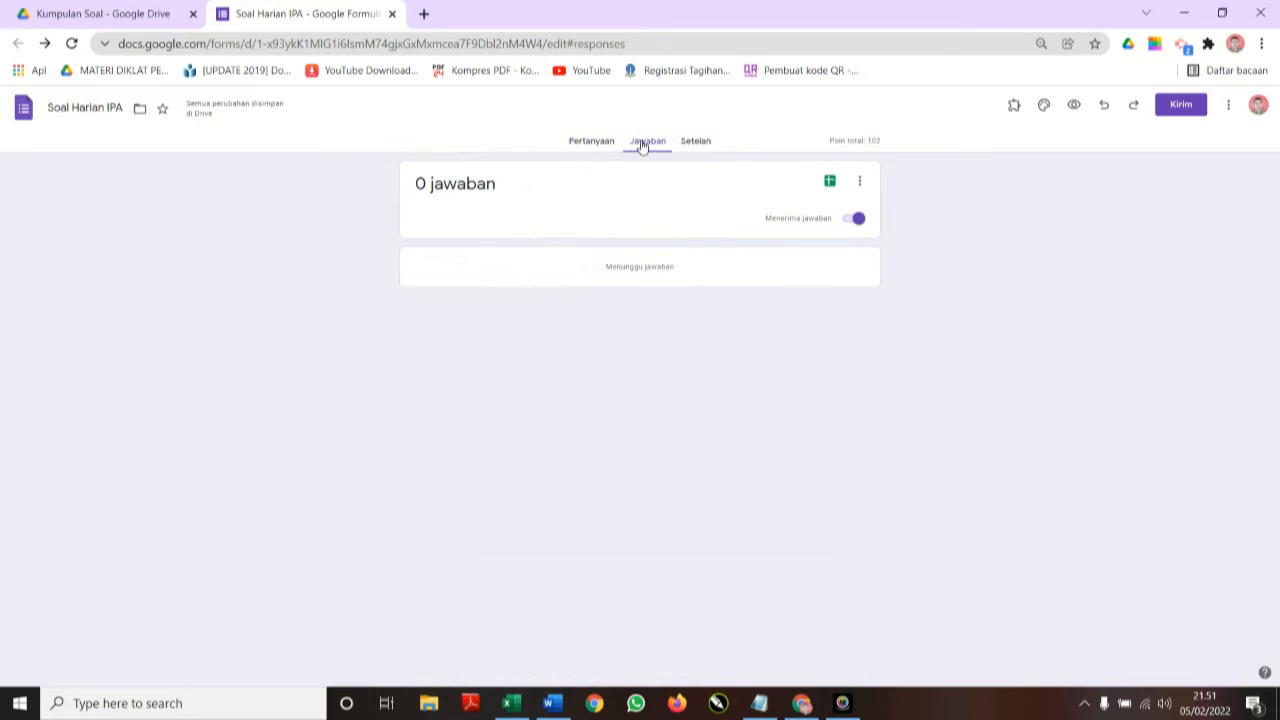
pyautogui.click(830, 184)
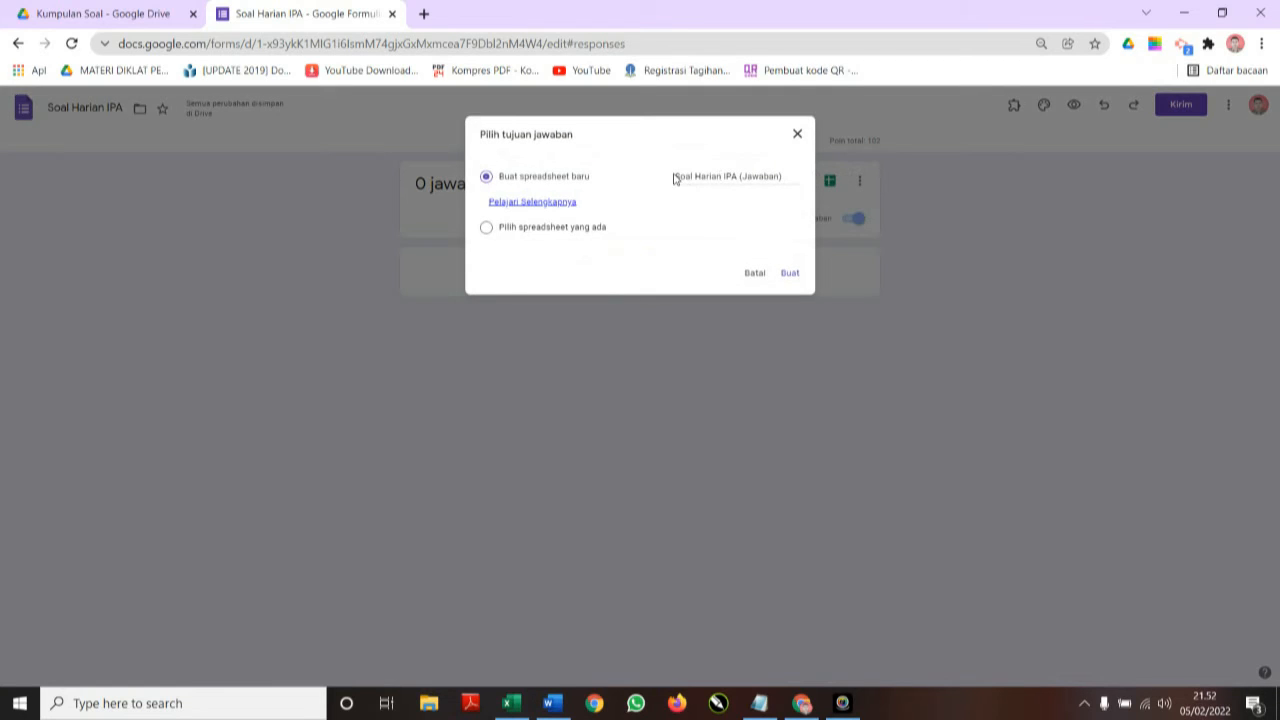
pyautogui.moveTo(676, 174); pyautogui.dragTo(800, 175)
pyautogui.write('rian')
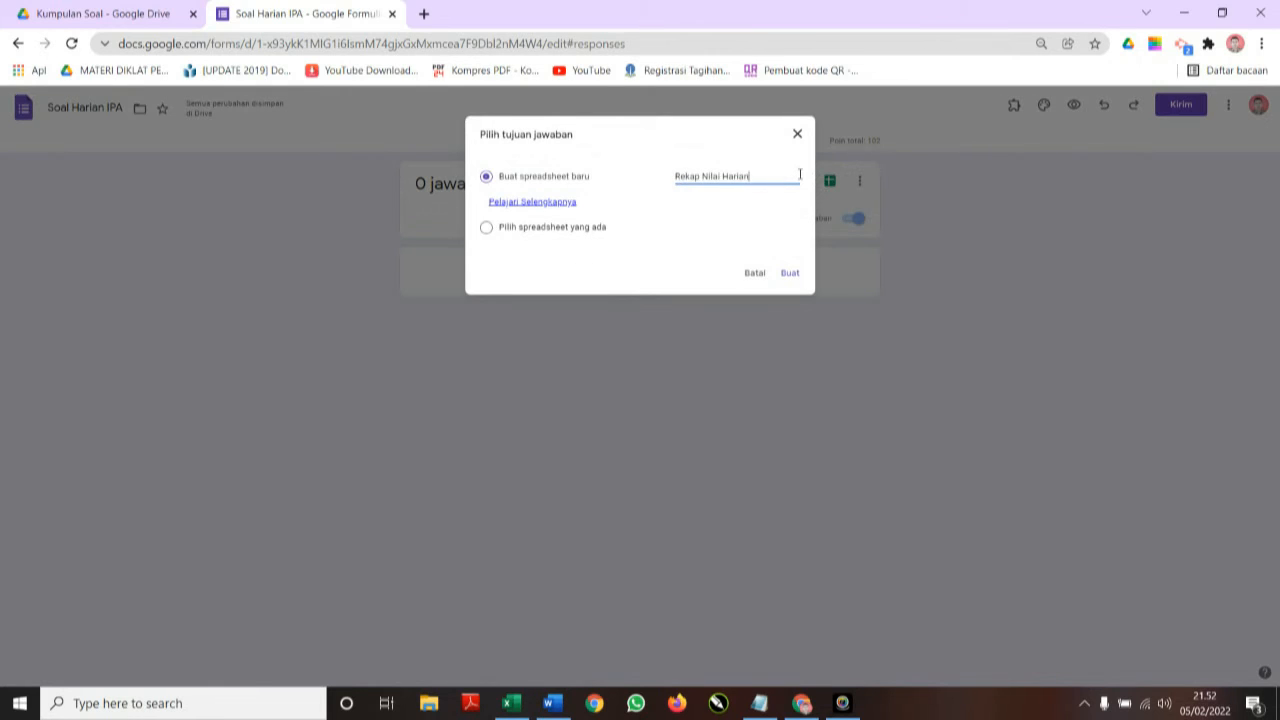
pyautogui.click(789, 273)
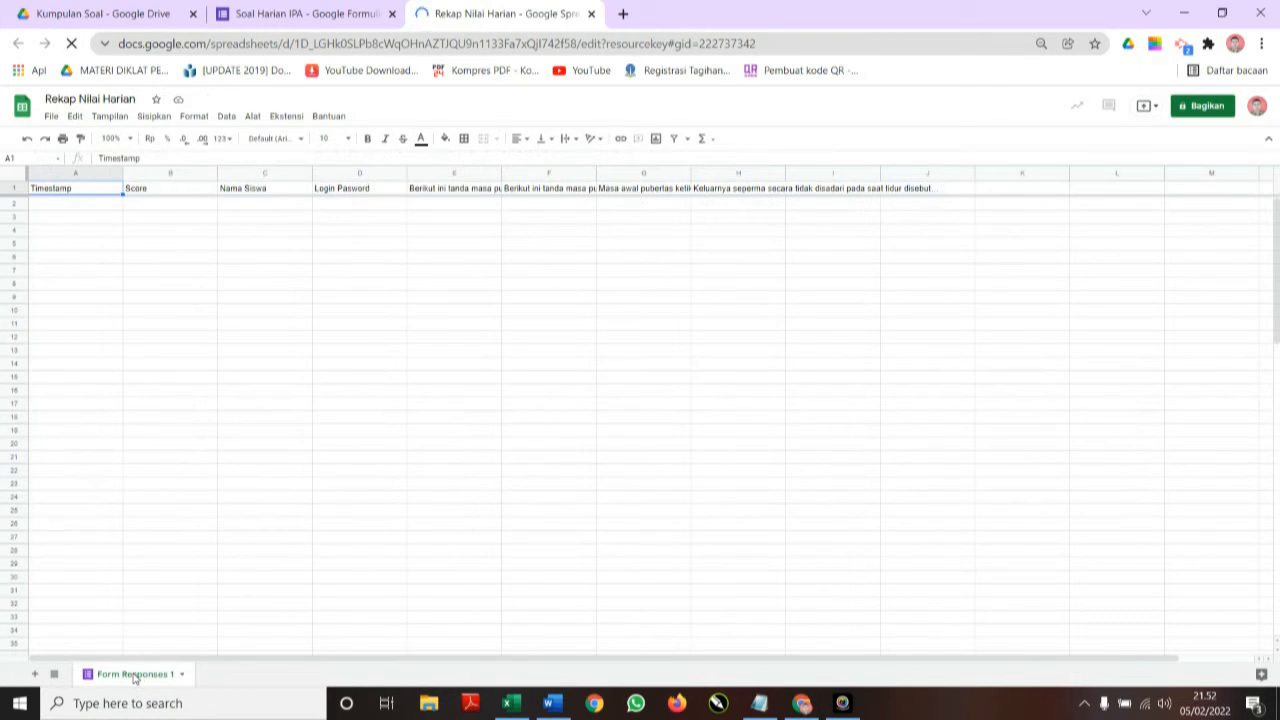
# Rename Form Responses 1 to 'Respon' and add a new sheet named 'Rekap Nilai'.
pyautogui.doubleClick(132, 674)
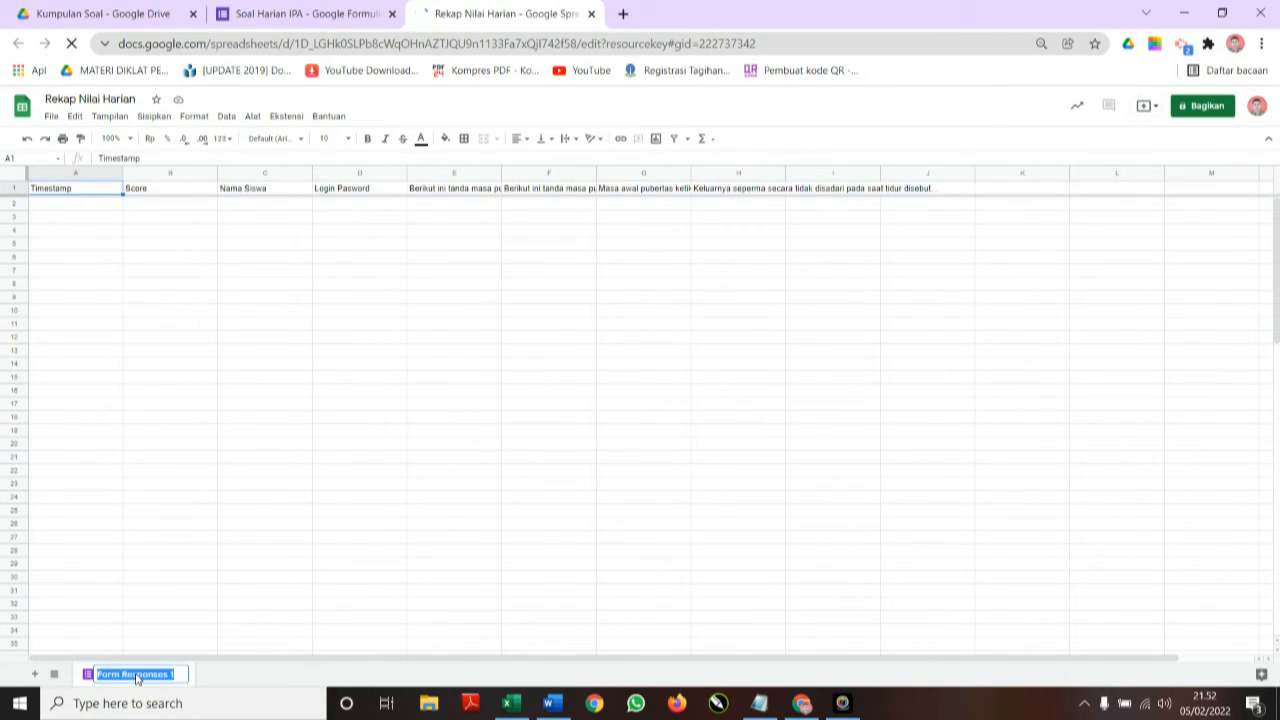
pyautogui.write('Res')
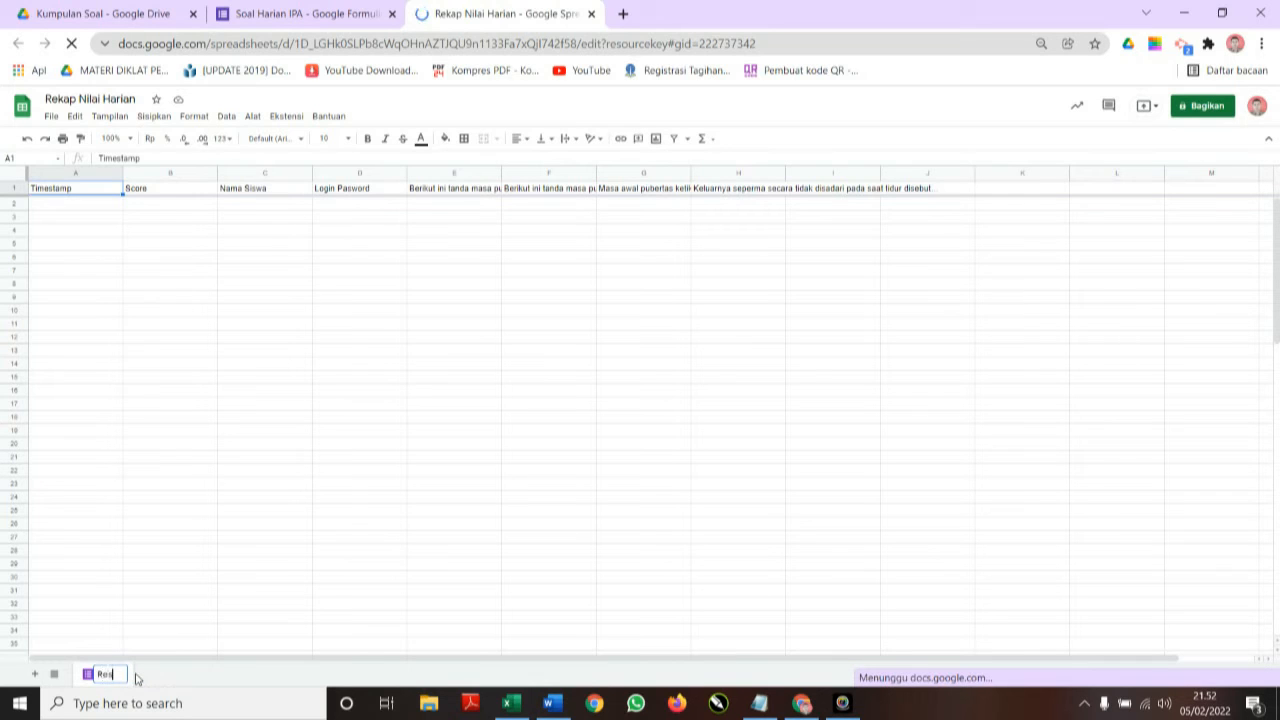
pyautogui.write('pon')
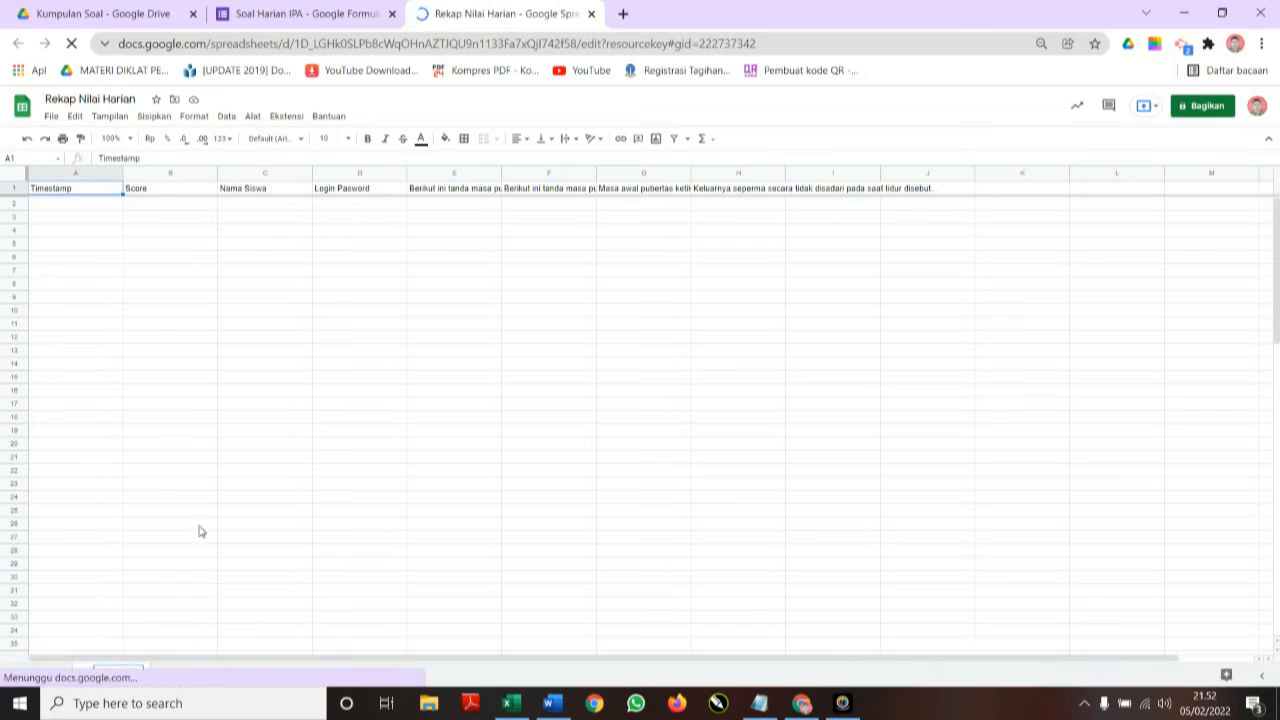
pyautogui.click(209, 513)
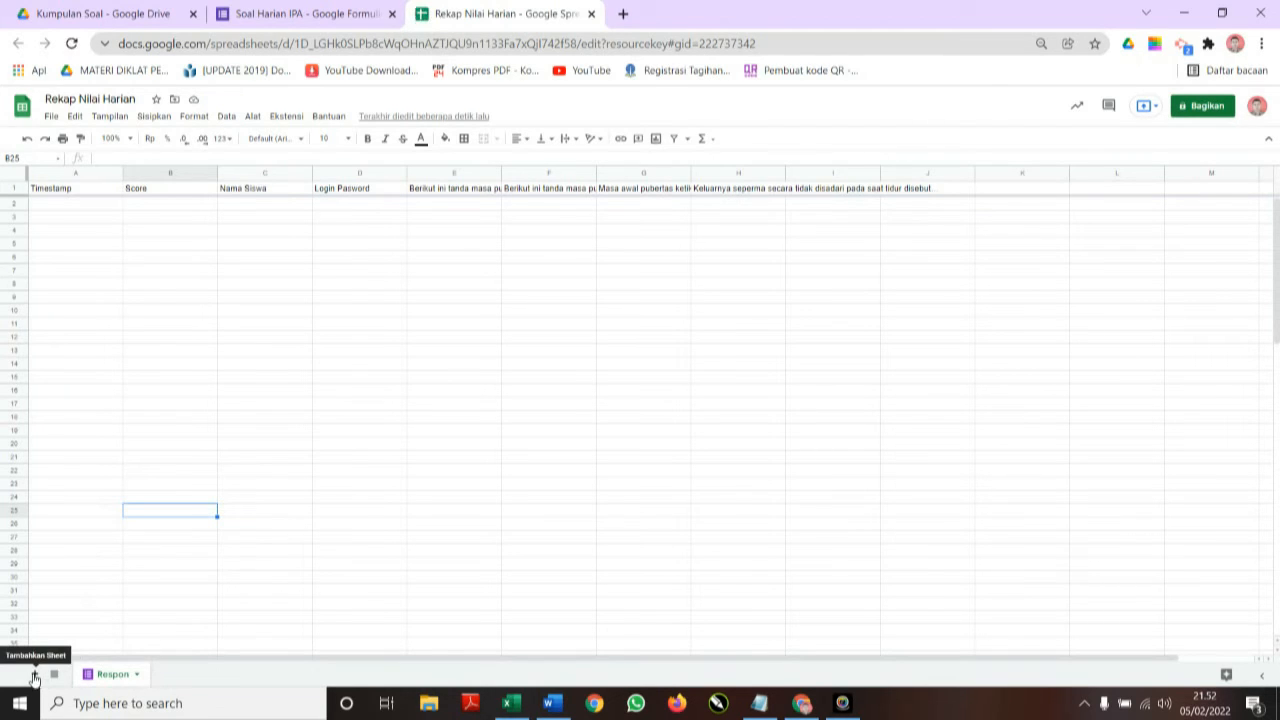
pyautogui.click(36, 676)
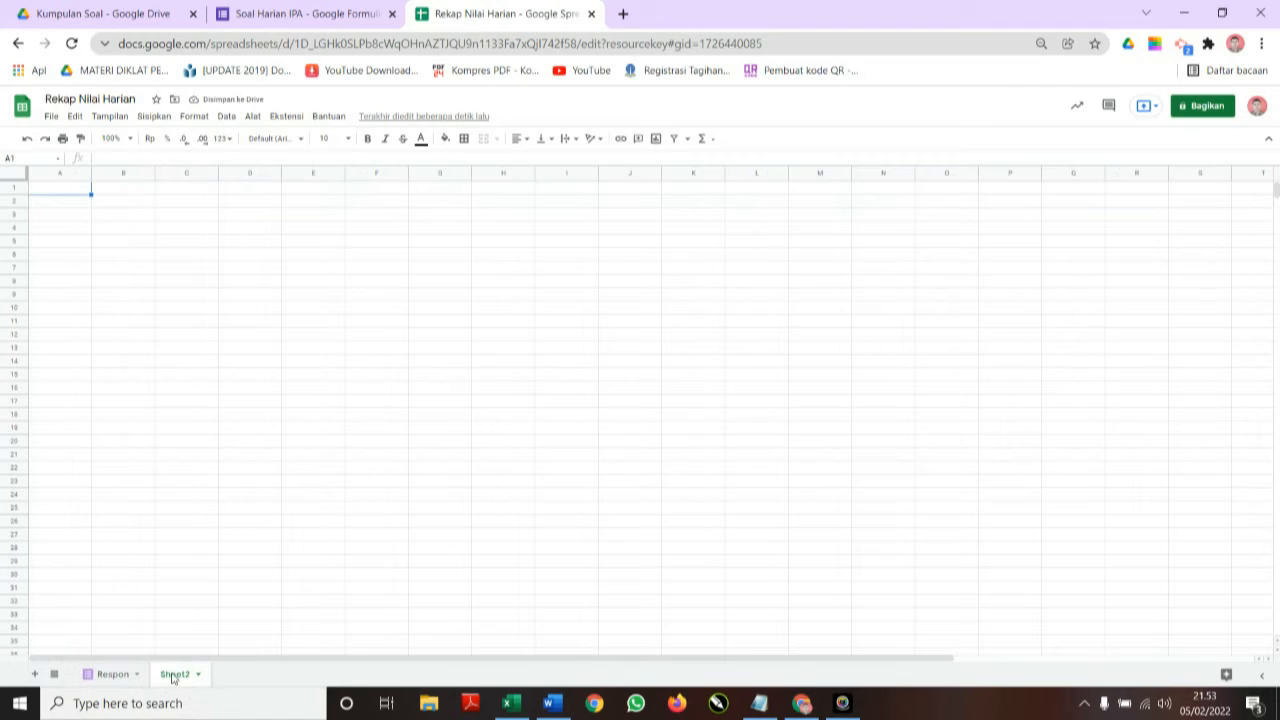
pyautogui.doubleClick(173, 676)
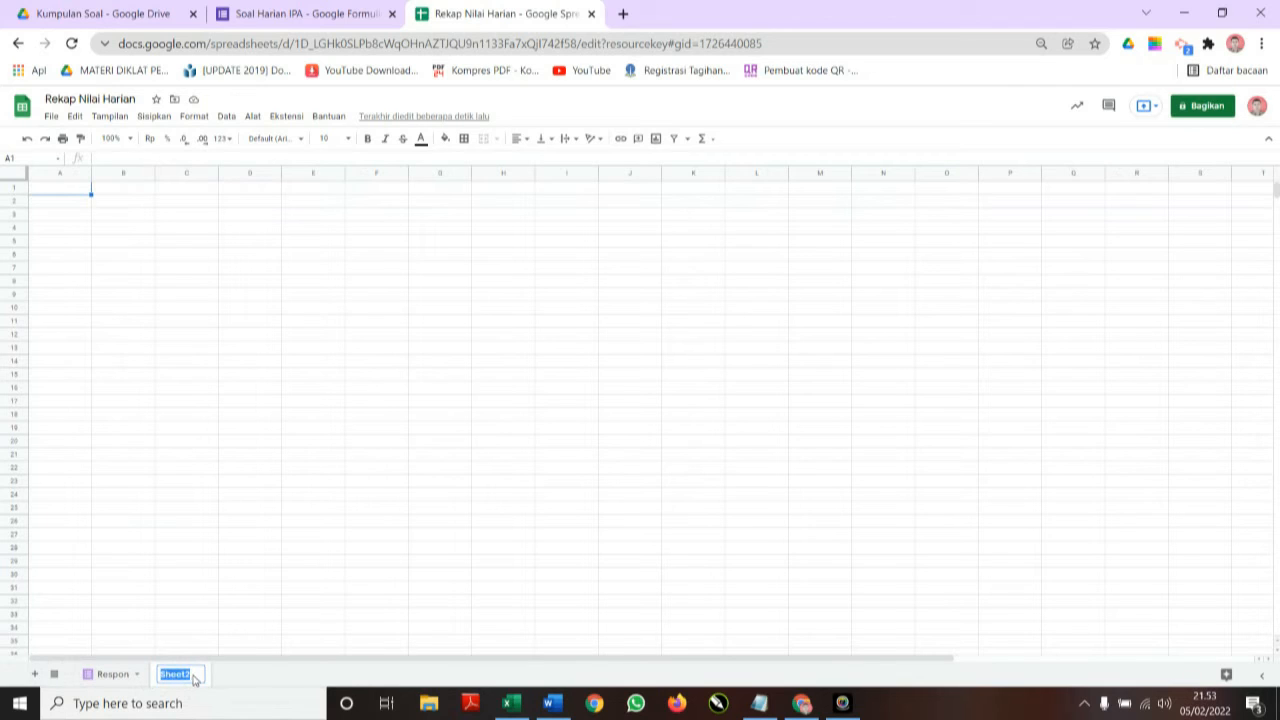
pyautogui.write('Rekap Nilai')
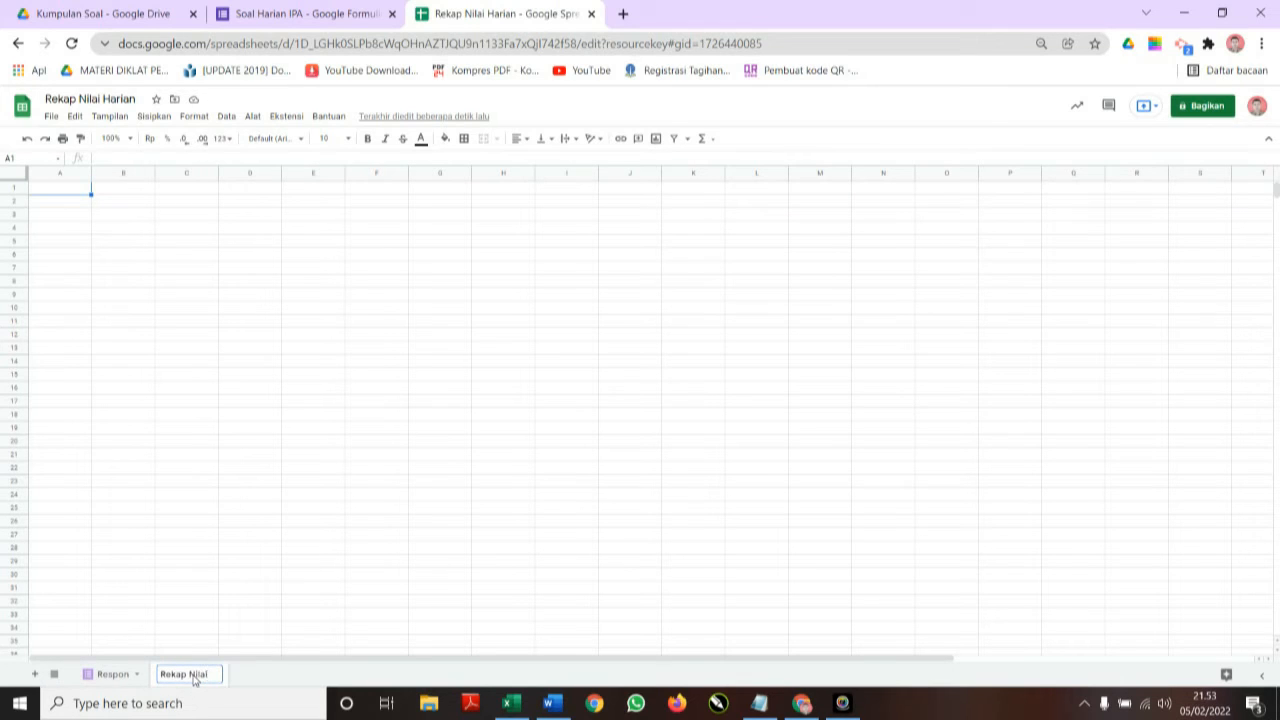
pyautogui.click(234, 499)
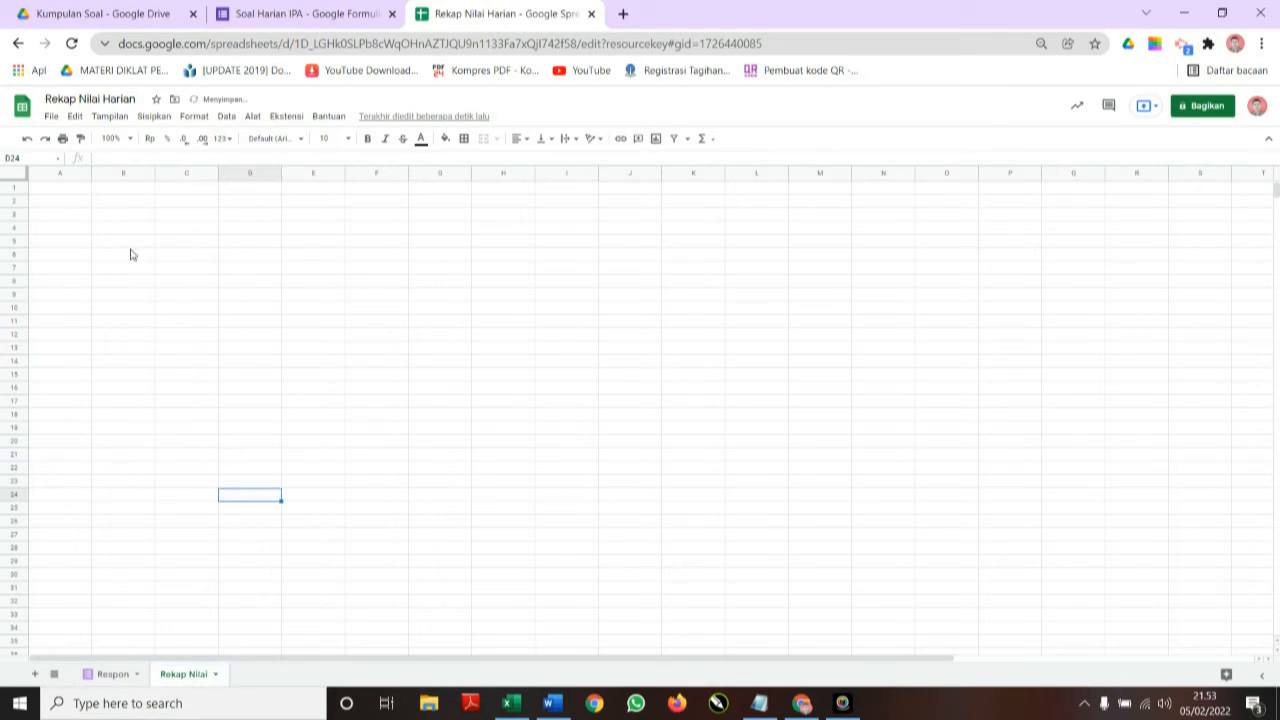
# Enter 'Rekap Nilai Siswa' in A1 and 'Kelas 6' in A2.
pyautogui.click(59, 194)
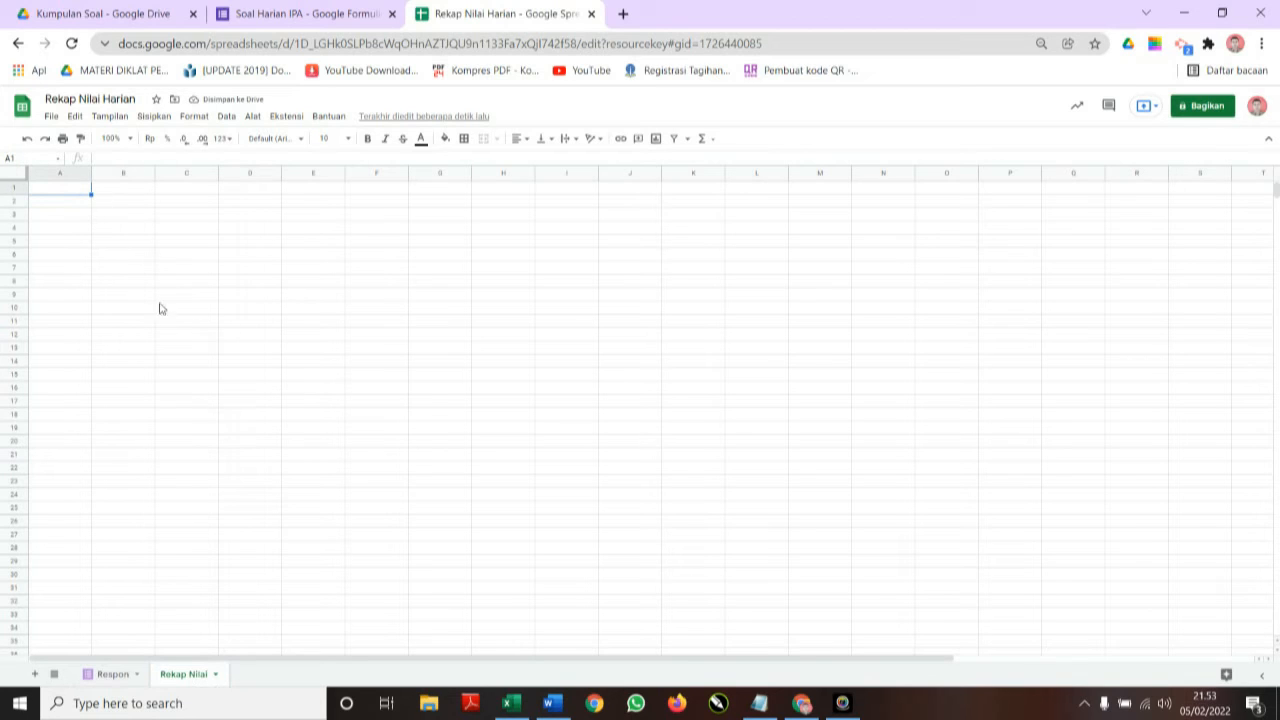
pyautogui.write('Re')
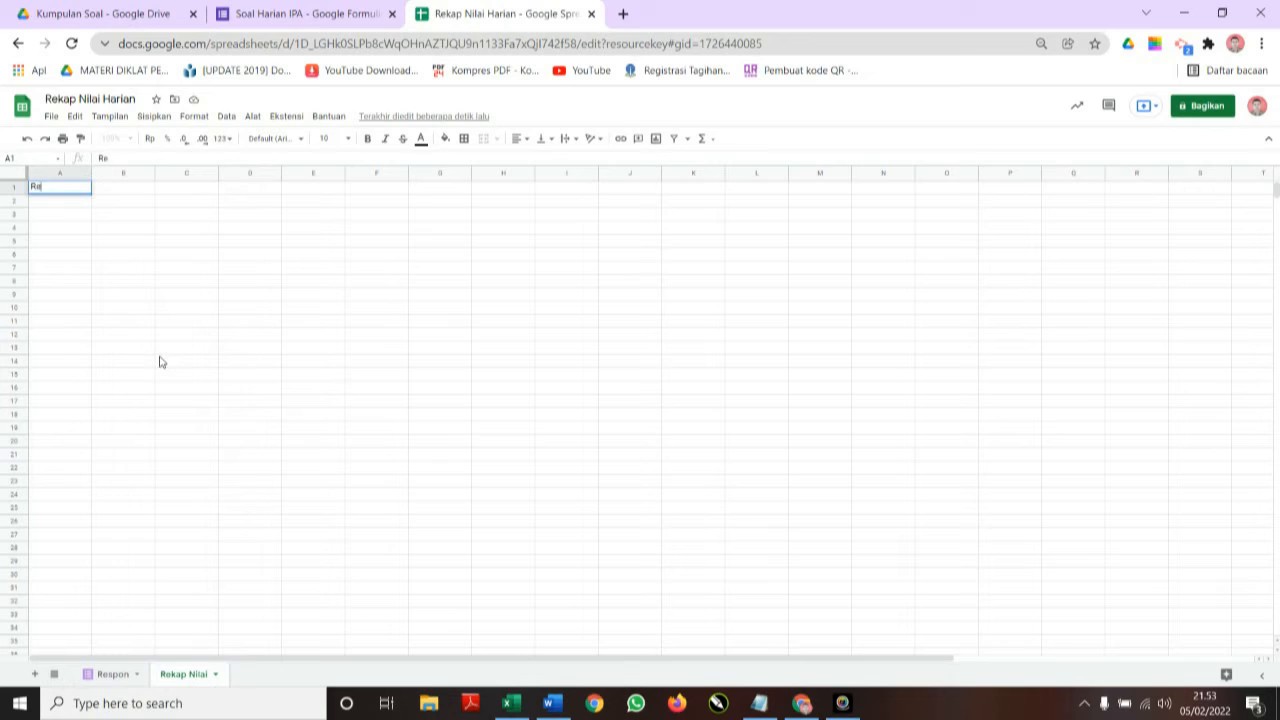
pyautogui.write('kap Nilai Siswa')
pyautogui.press('Return')
pyautogui.write('Kelas 6')
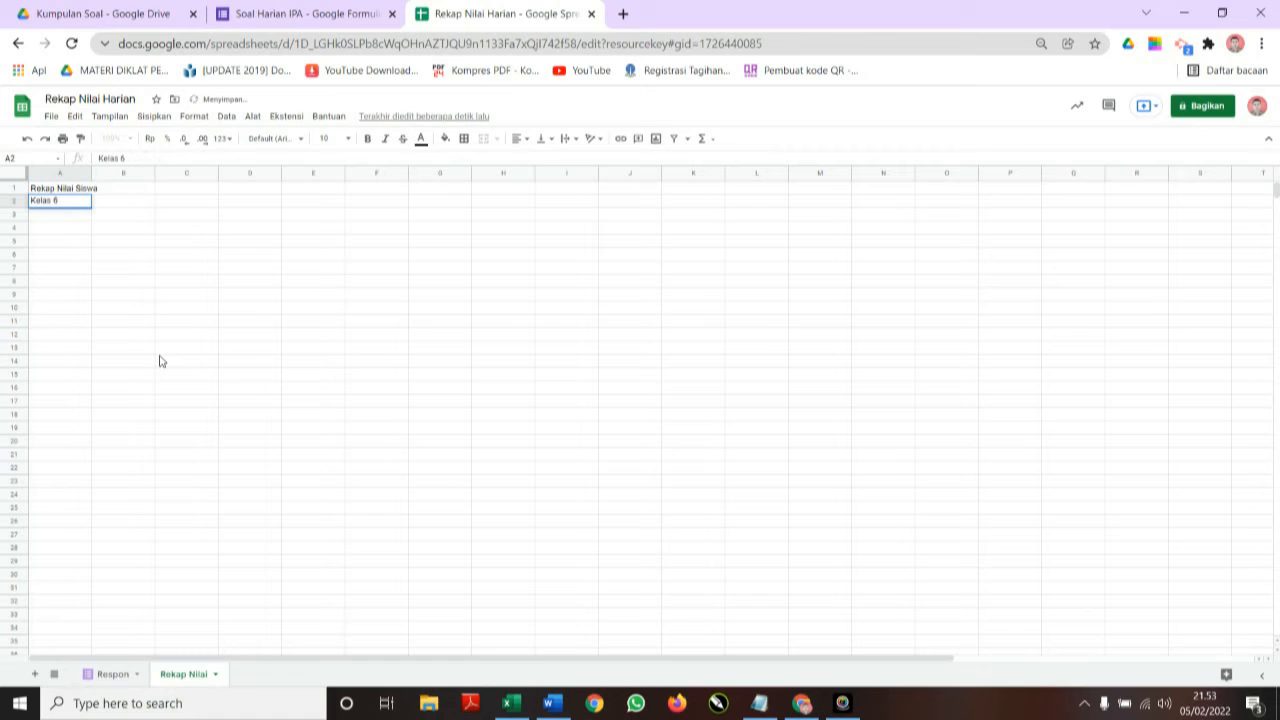
pyautogui.press('Return')
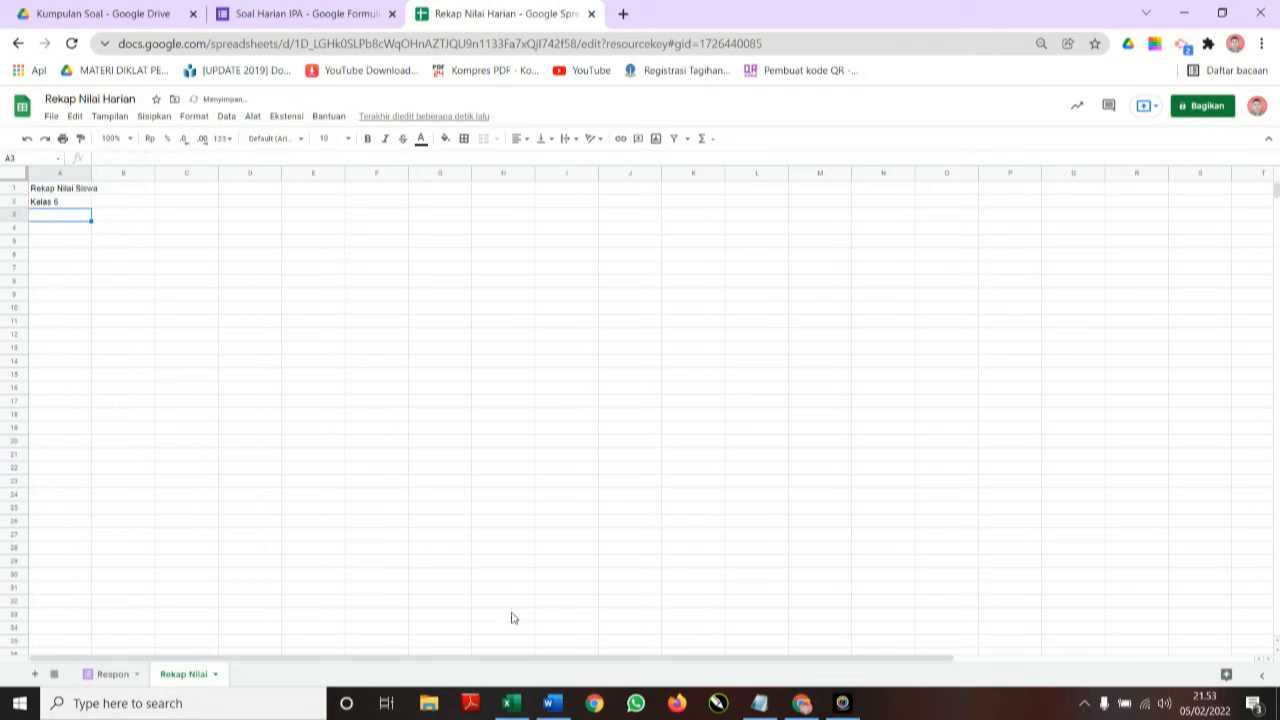
pyautogui.click(510, 704)
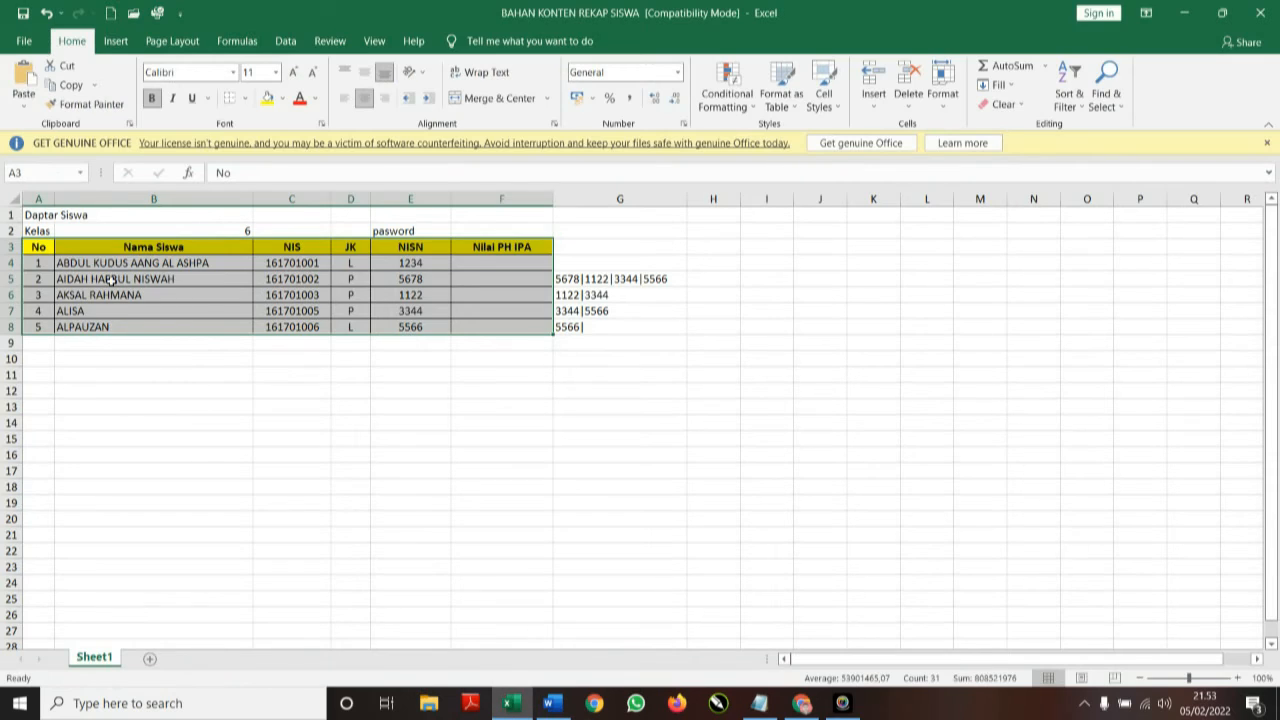
# Copy the A3:F8 student table from the BAHAN KONTEN REKAP SISWA workbook.
pyautogui.click(117, 428)
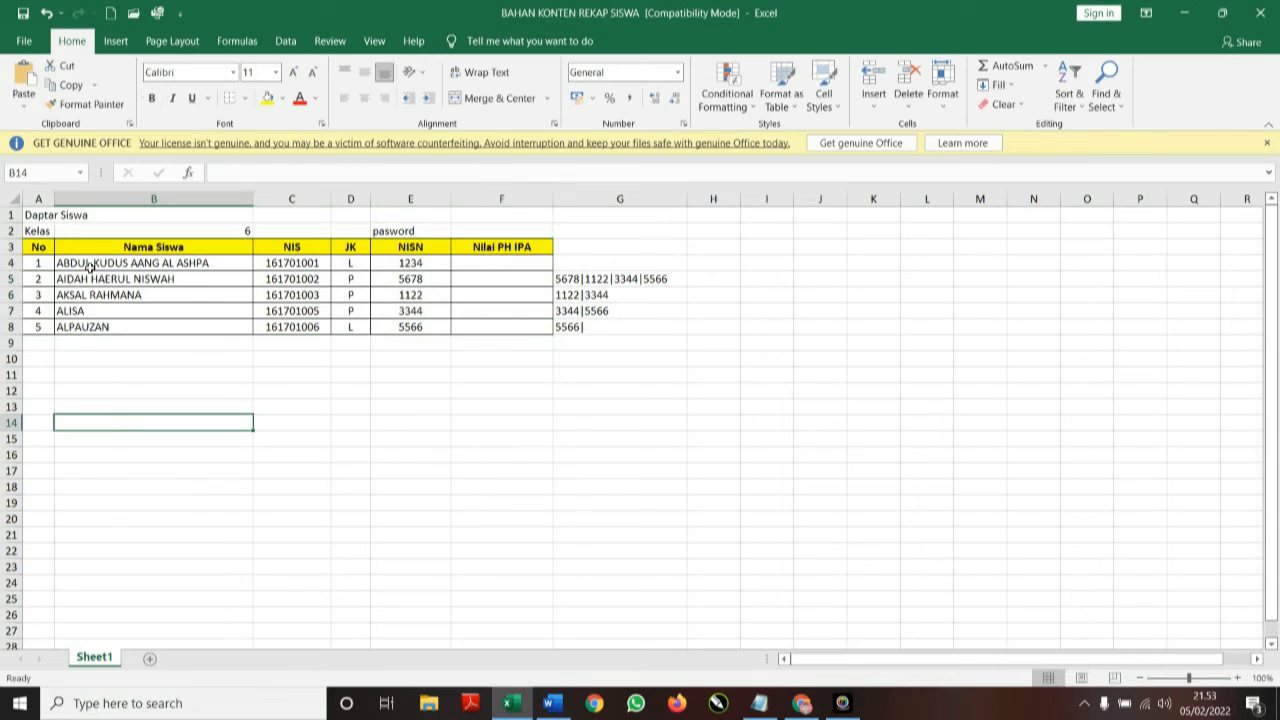
pyautogui.click(38, 246)
pyautogui.moveTo(38, 246); pyautogui.dragTo(487, 329)
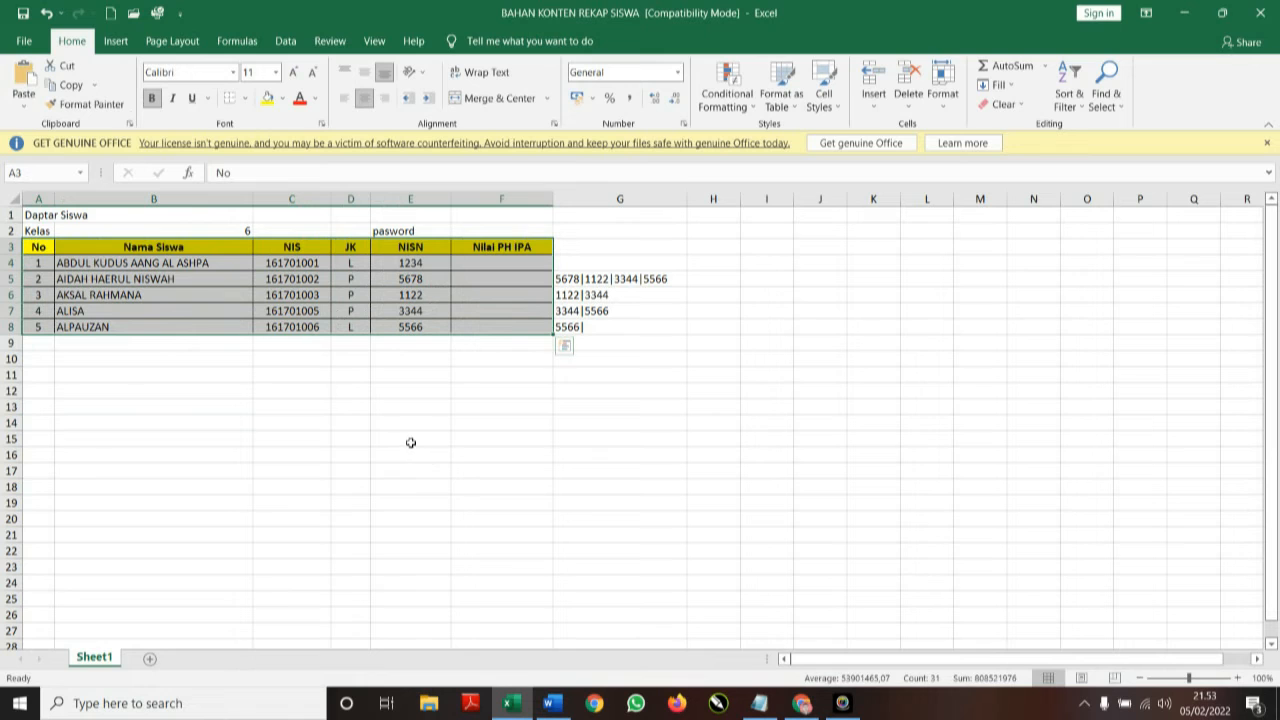
pyautogui.hotkey('ctrl', 'c')
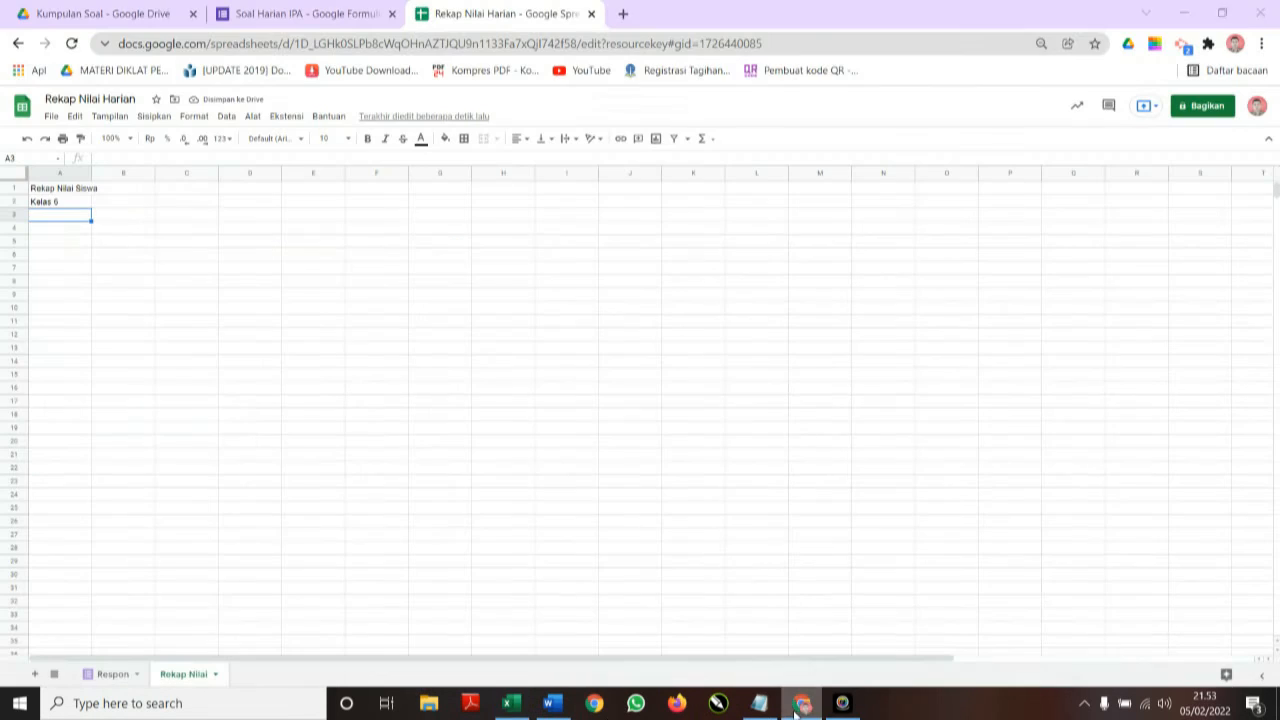
# Paste the student table at A3 on Rekap Nilai, widening column B and narrowing column D.
pyautogui.click(802, 703)
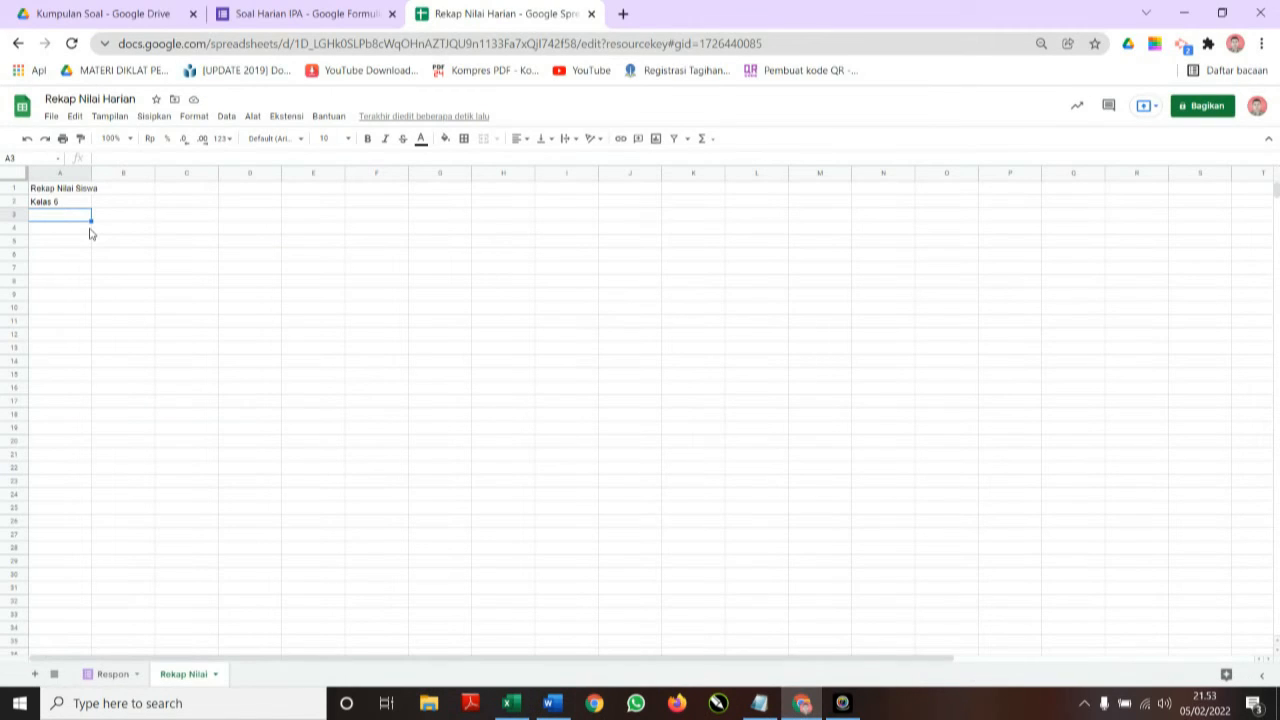
pyautogui.hotkey('ctrl', 'v')
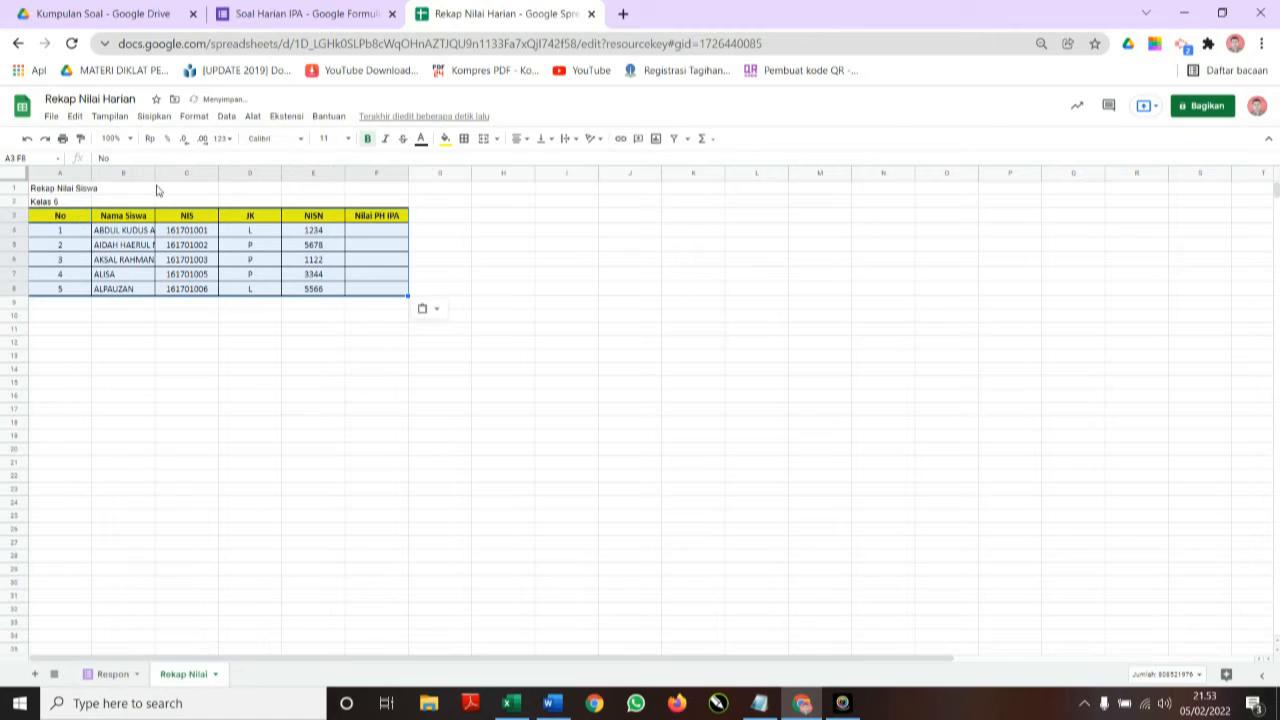
pyautogui.moveTo(156, 174); pyautogui.dragTo(208, 178)
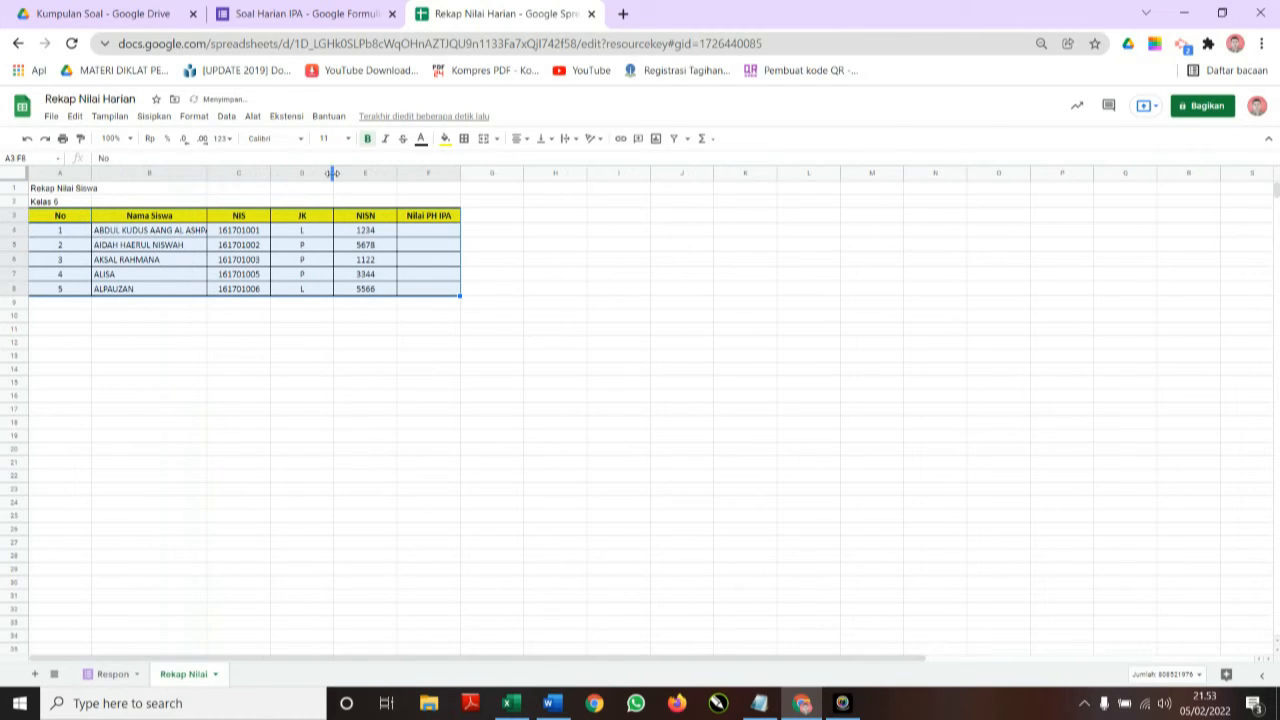
pyautogui.moveTo(333, 175); pyautogui.dragTo(298, 175)
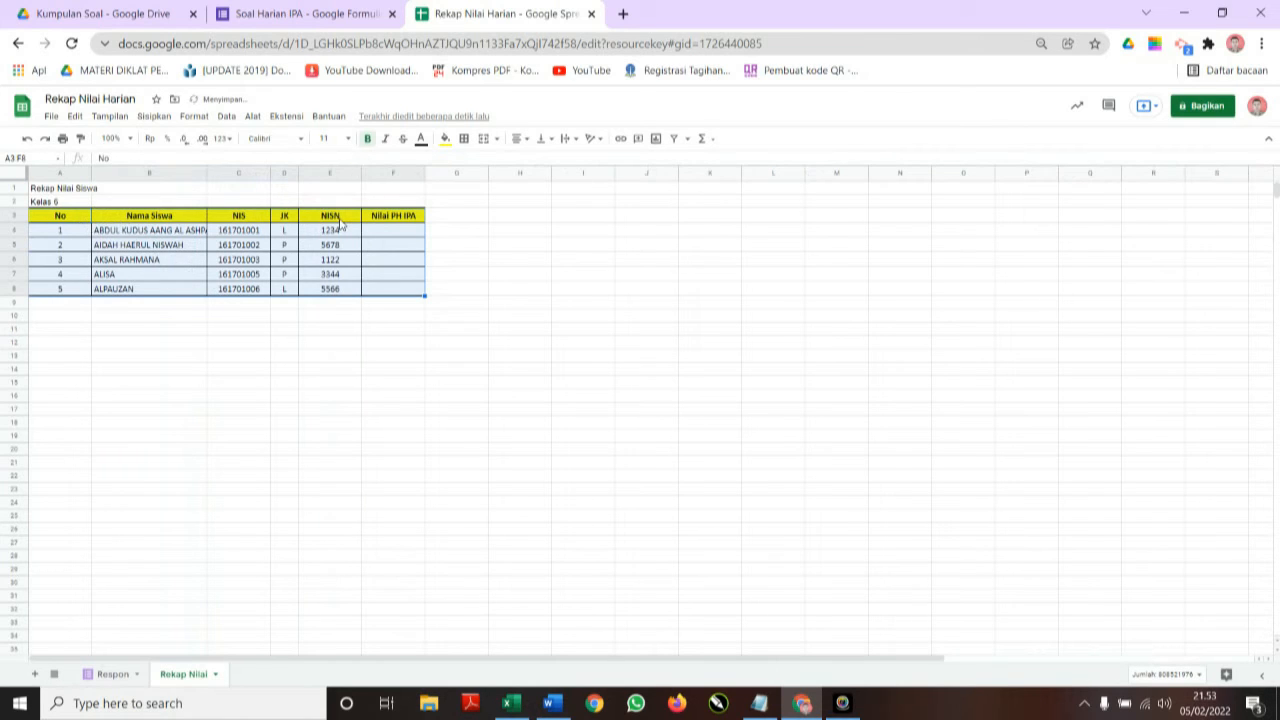
pyautogui.click(352, 222)
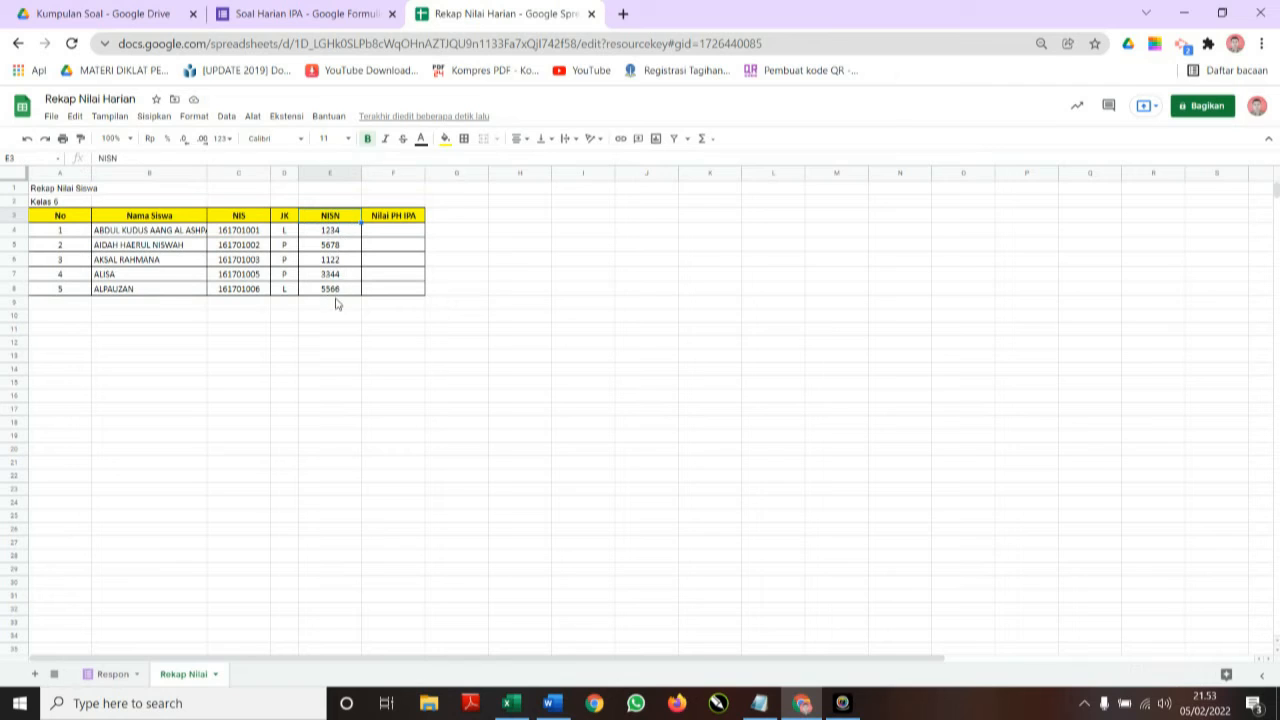
pyautogui.click(320, 385)
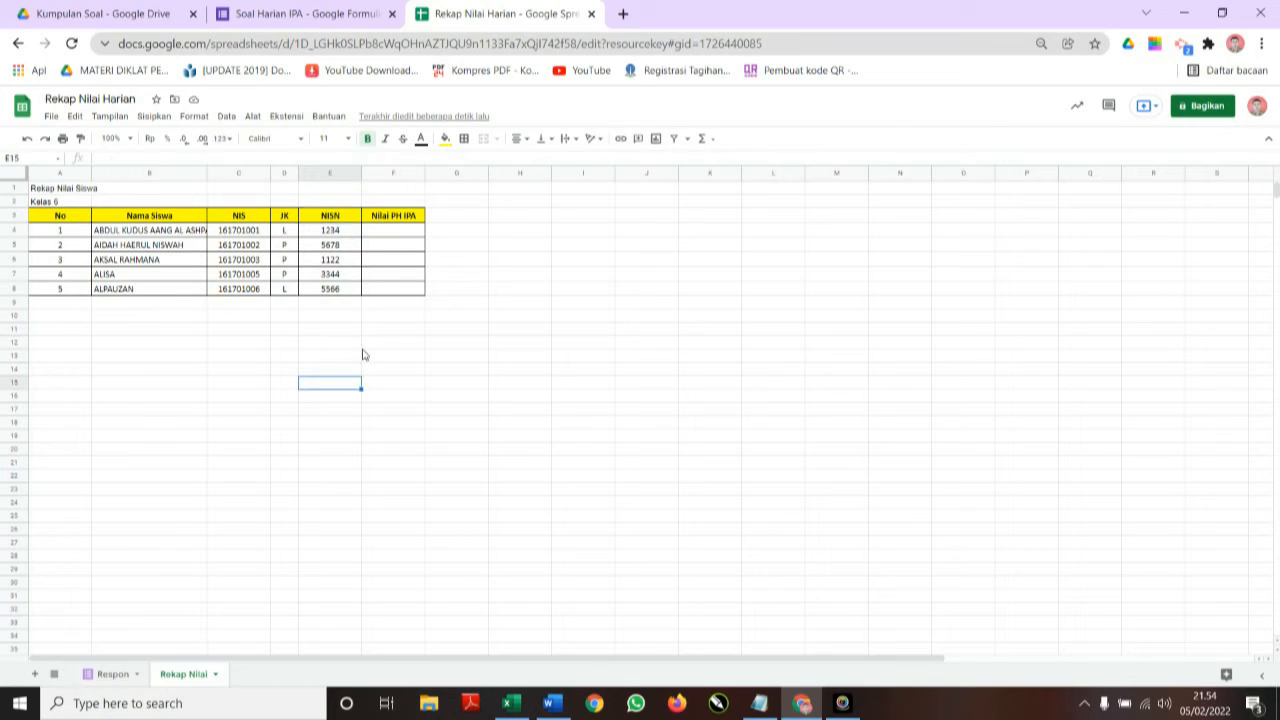
pyautogui.click(390, 232)
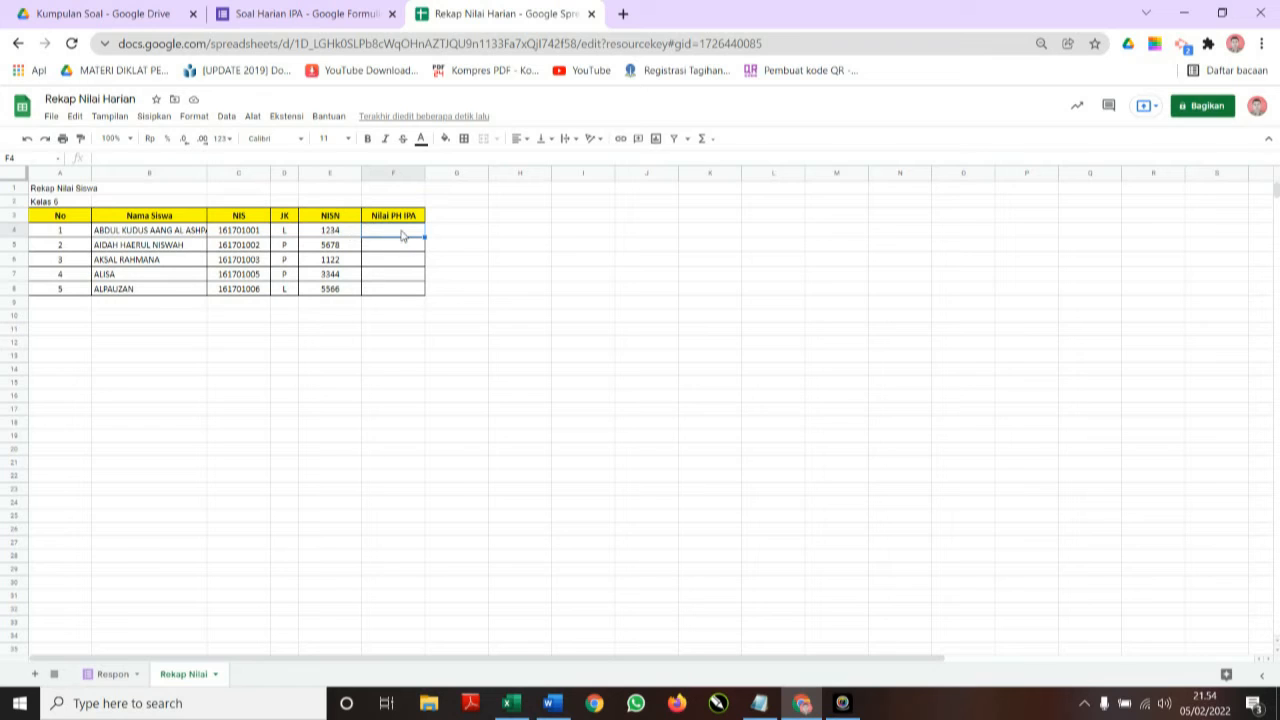
# Insert an empty column E before the first question column on the Respon sheet.
pyautogui.click(118, 676)
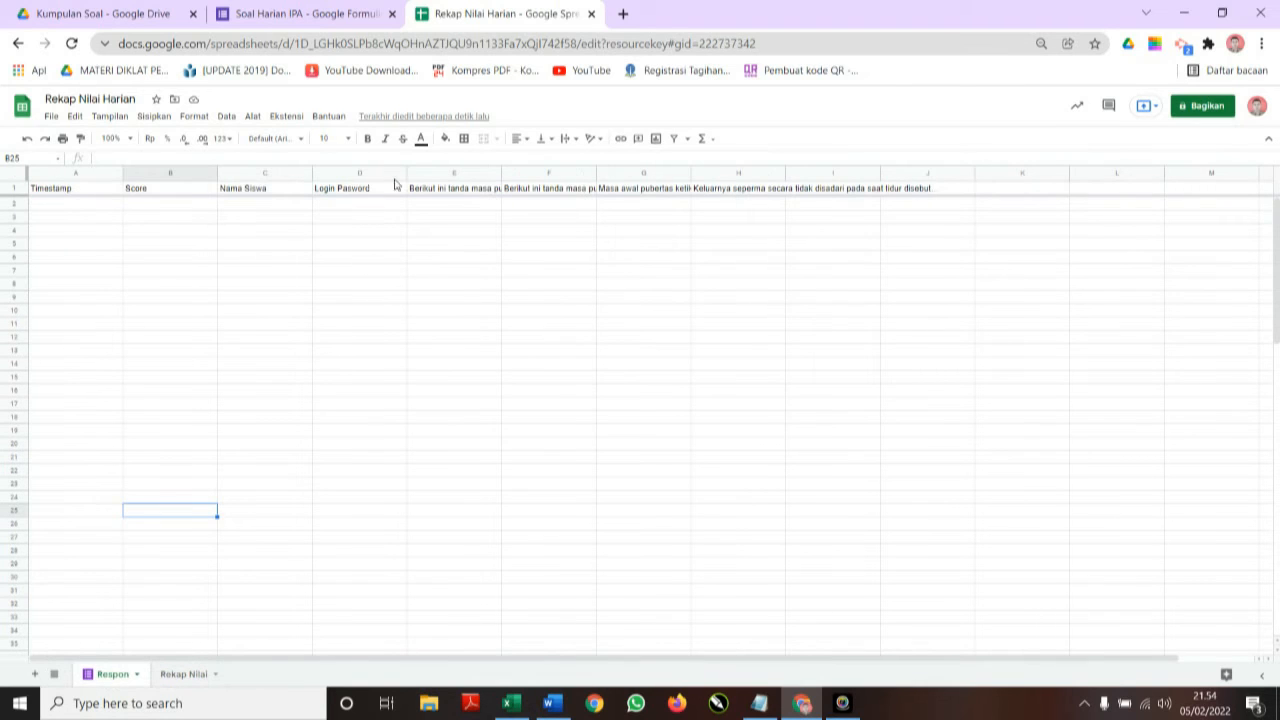
pyautogui.click(436, 175)
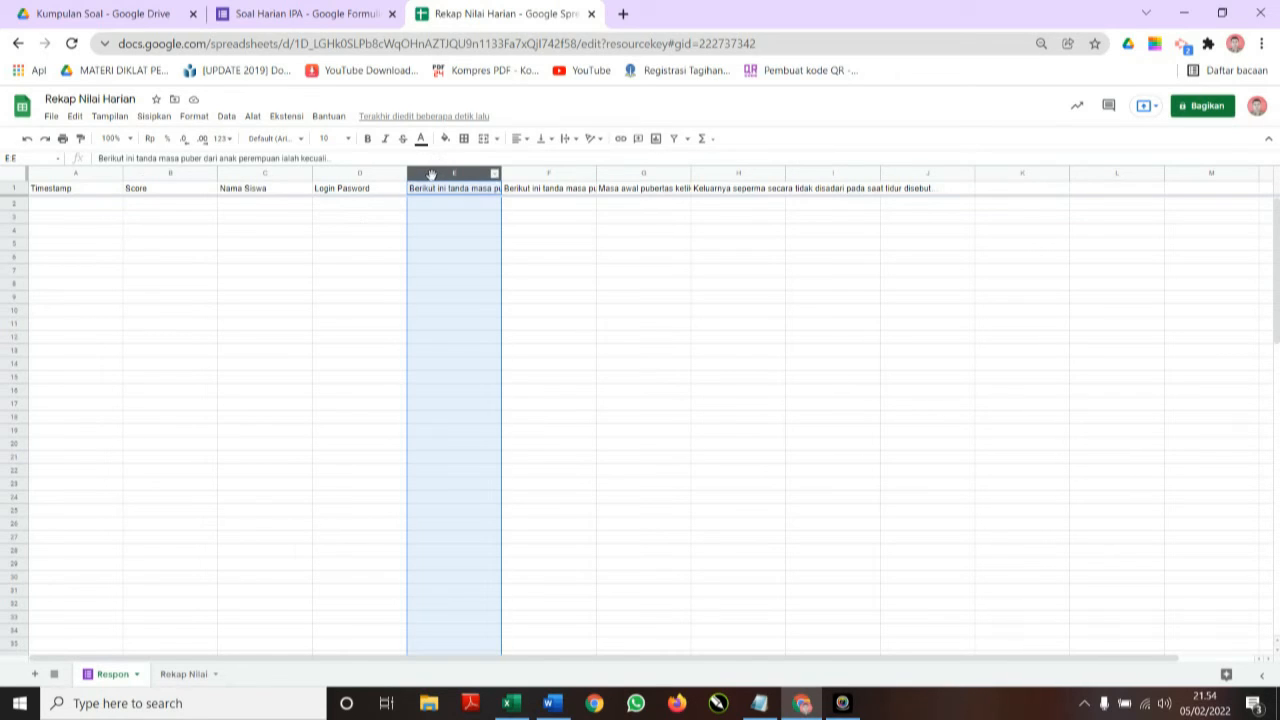
pyautogui.rightClick(433, 182)
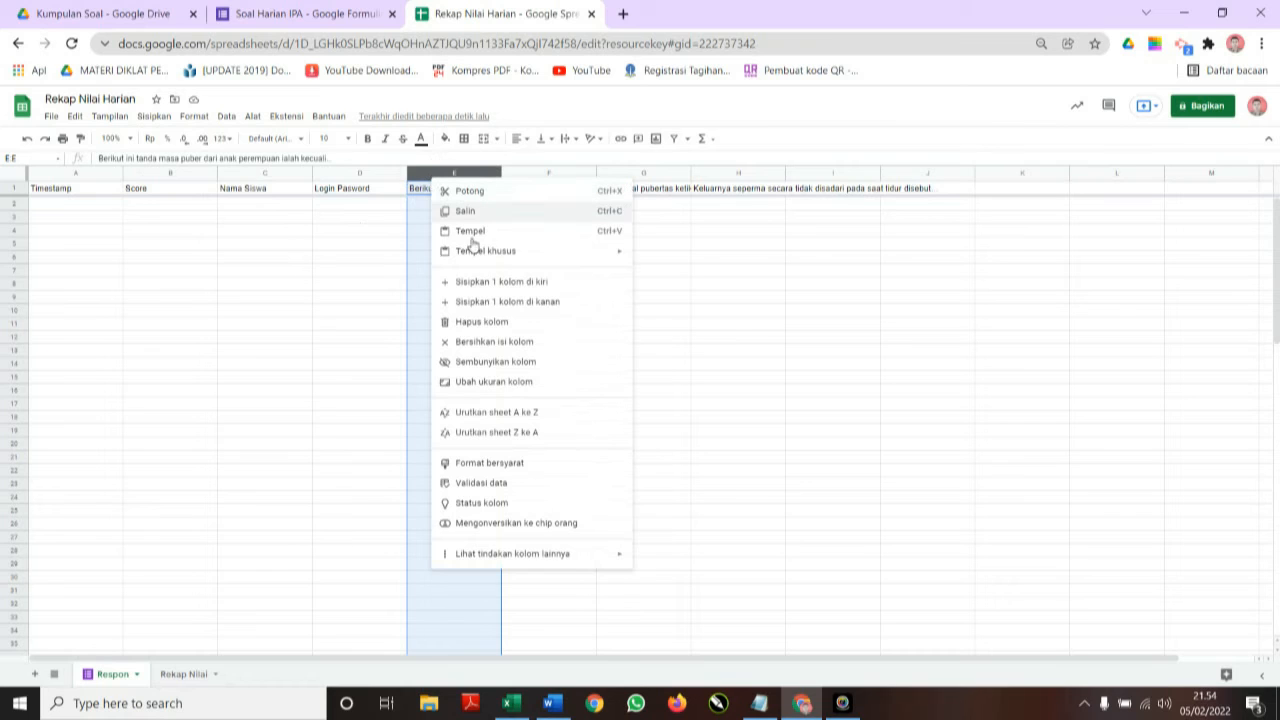
pyautogui.click(499, 284)
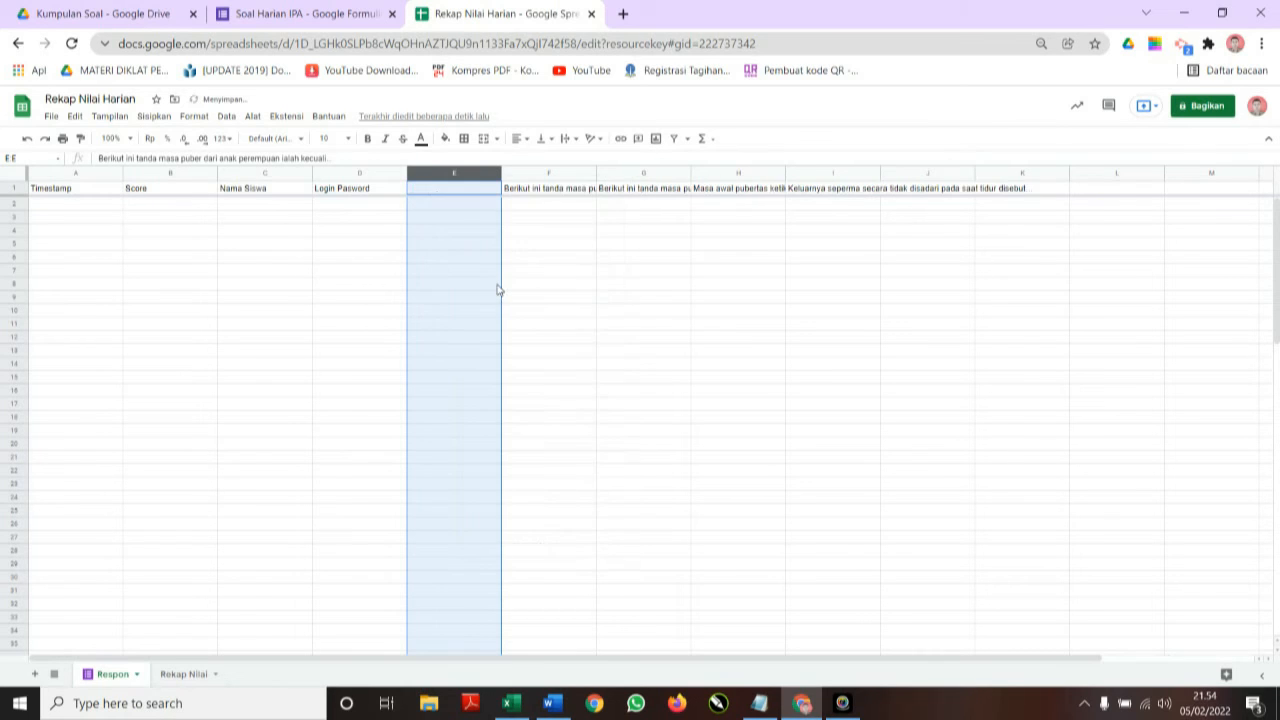
pyautogui.click(443, 191)
pyautogui.click(465, 178)
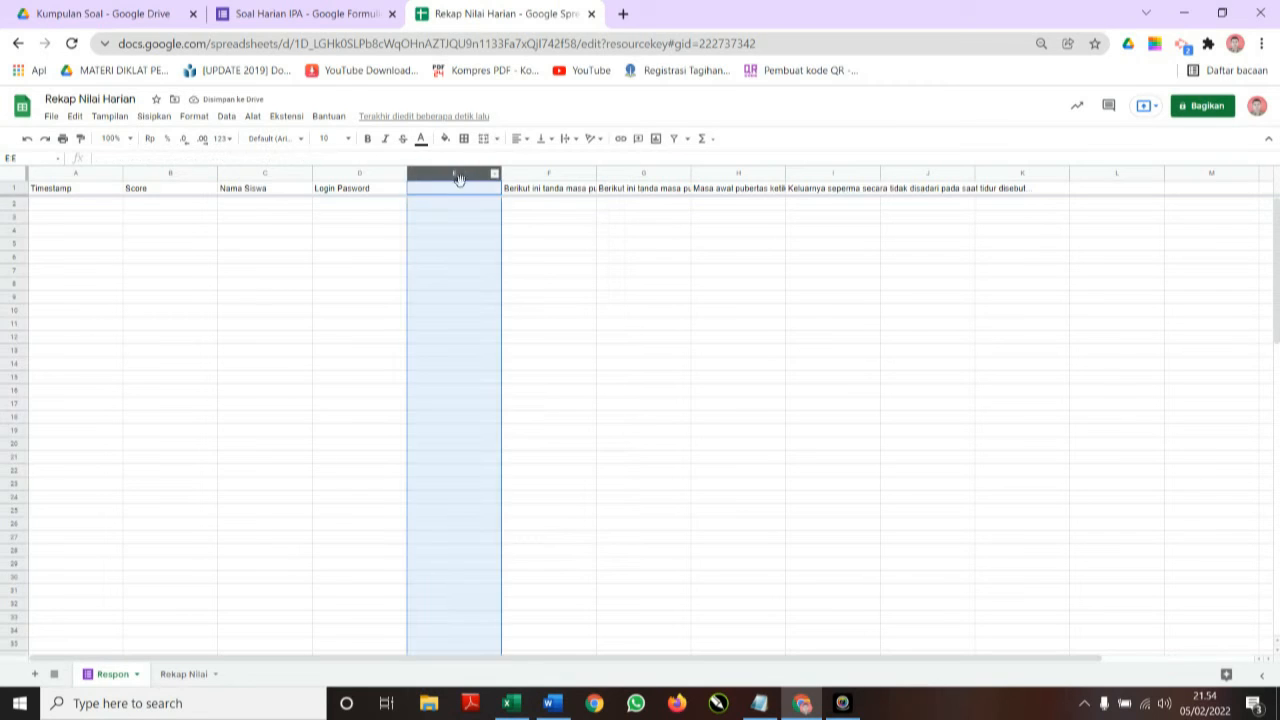
pyautogui.click(462, 192)
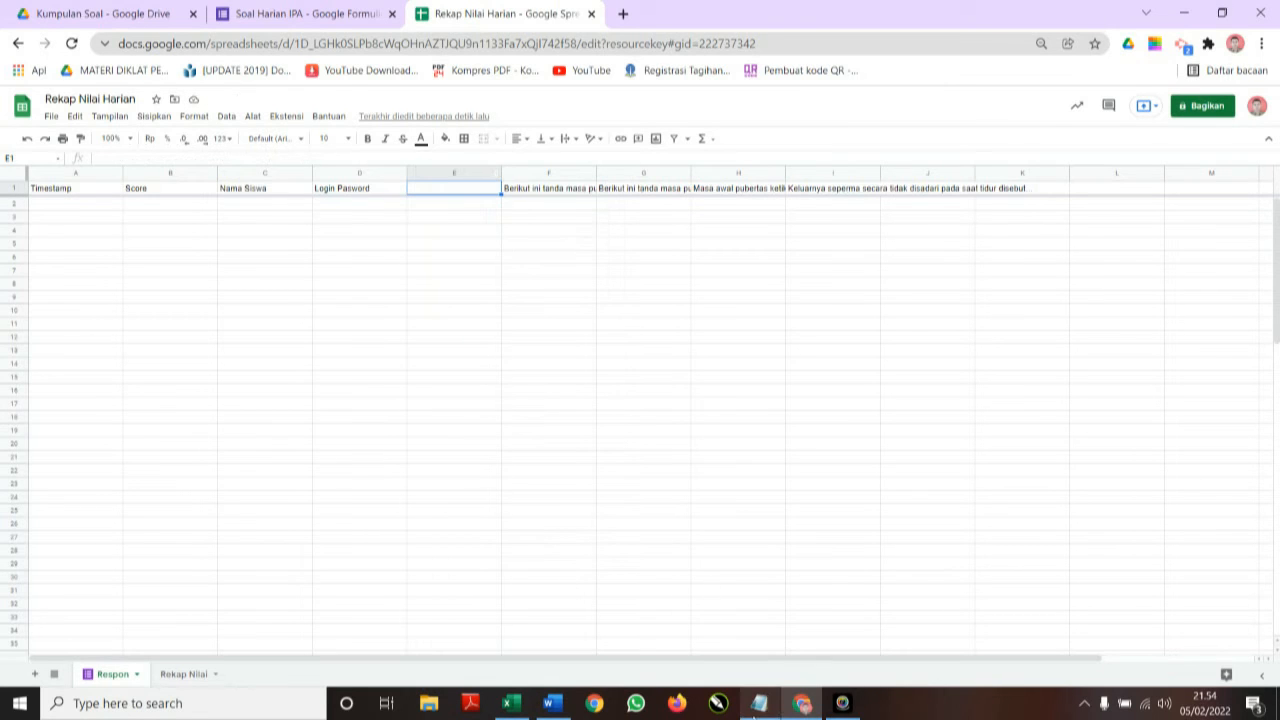
# Copy the ARRAYFORMULA score formula from the notes and paste it into E1.
pyautogui.click(759, 703)
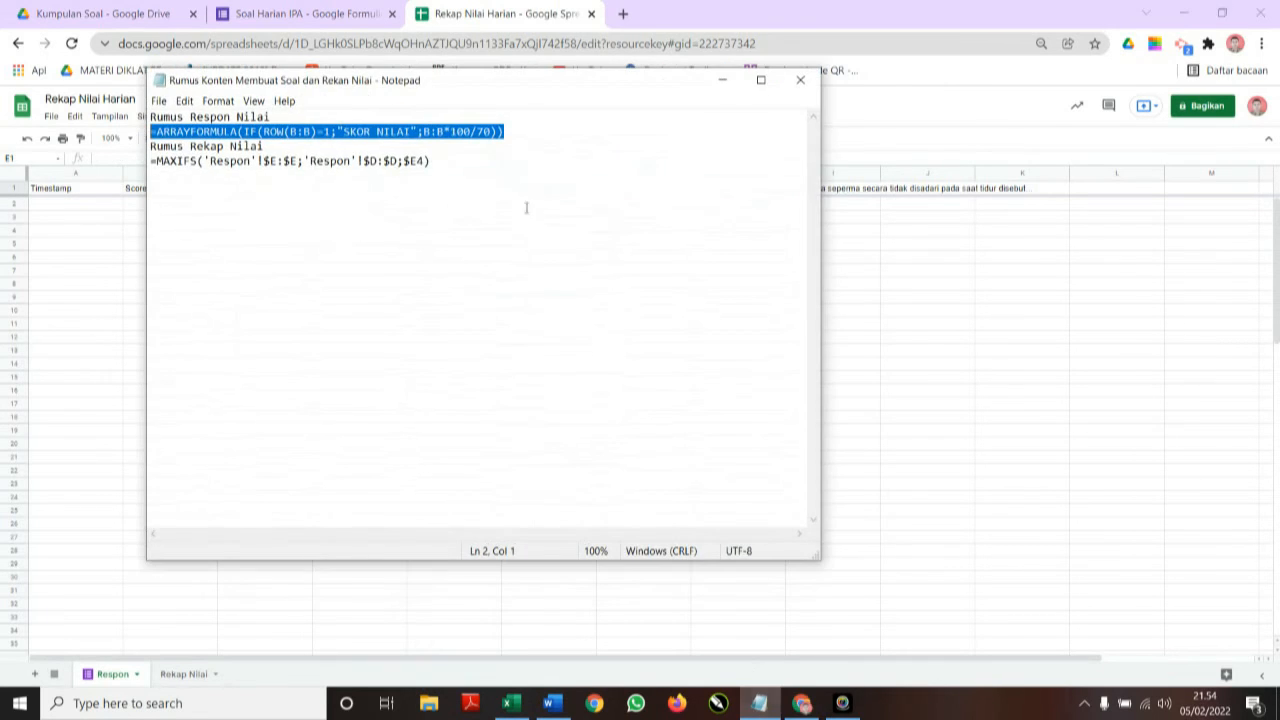
pyautogui.click(511, 135)
pyautogui.moveTo(508, 132); pyautogui.dragTo(151, 133)
pyautogui.click(469, 603)
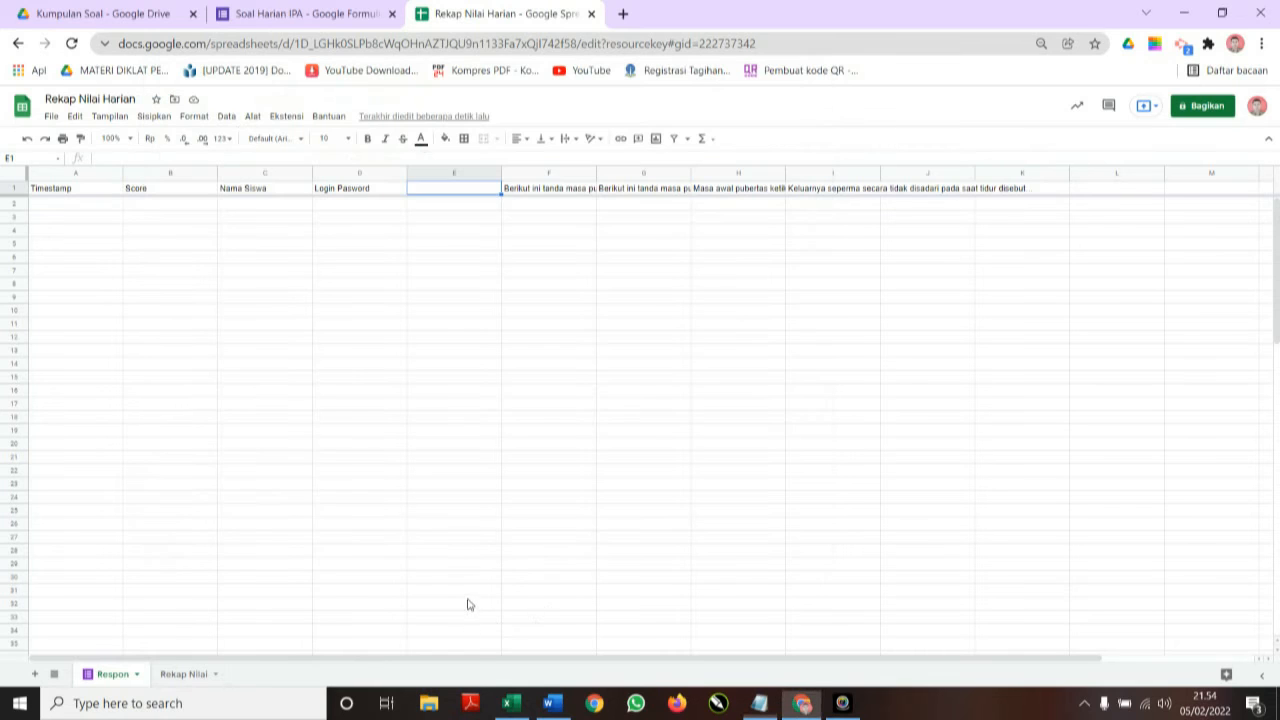
pyautogui.click(449, 191)
pyautogui.hotkey('ctrl', 'v')
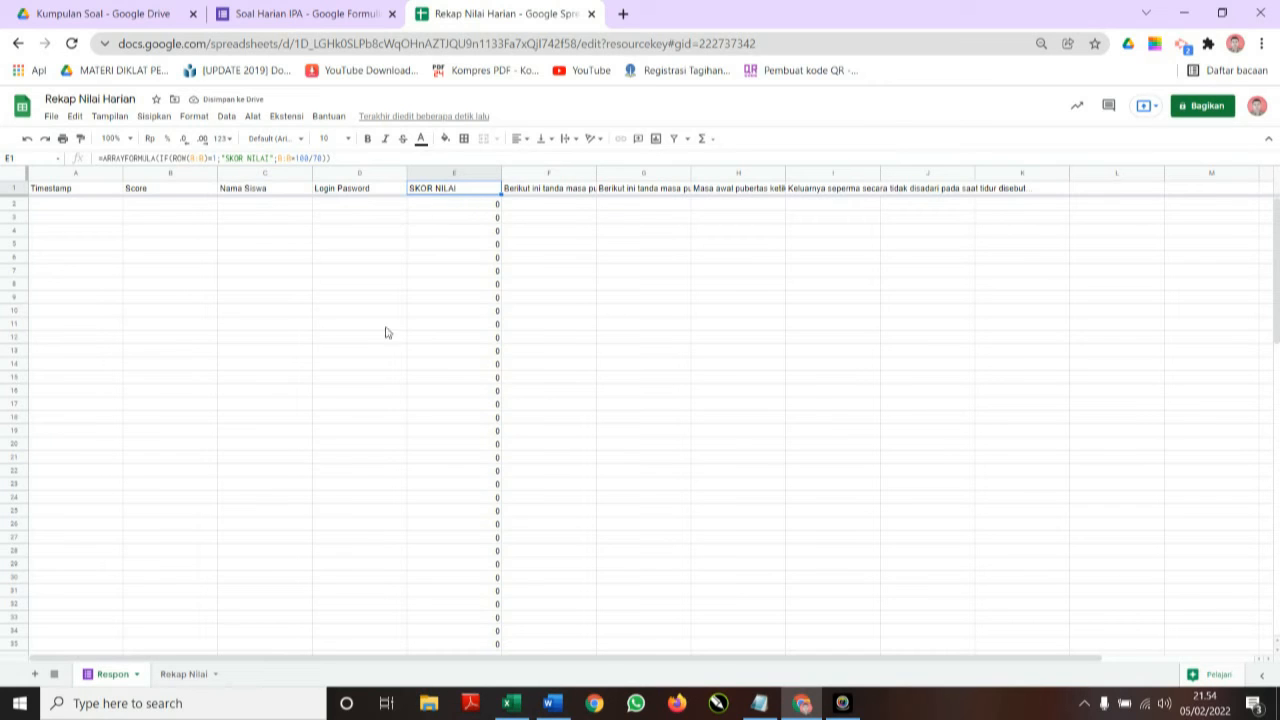
# Enter =MAXIFS(Respon!E:E;Respon!D:D;E4) in cell F4 of Rekap Nilai.
pyautogui.click(190, 677)
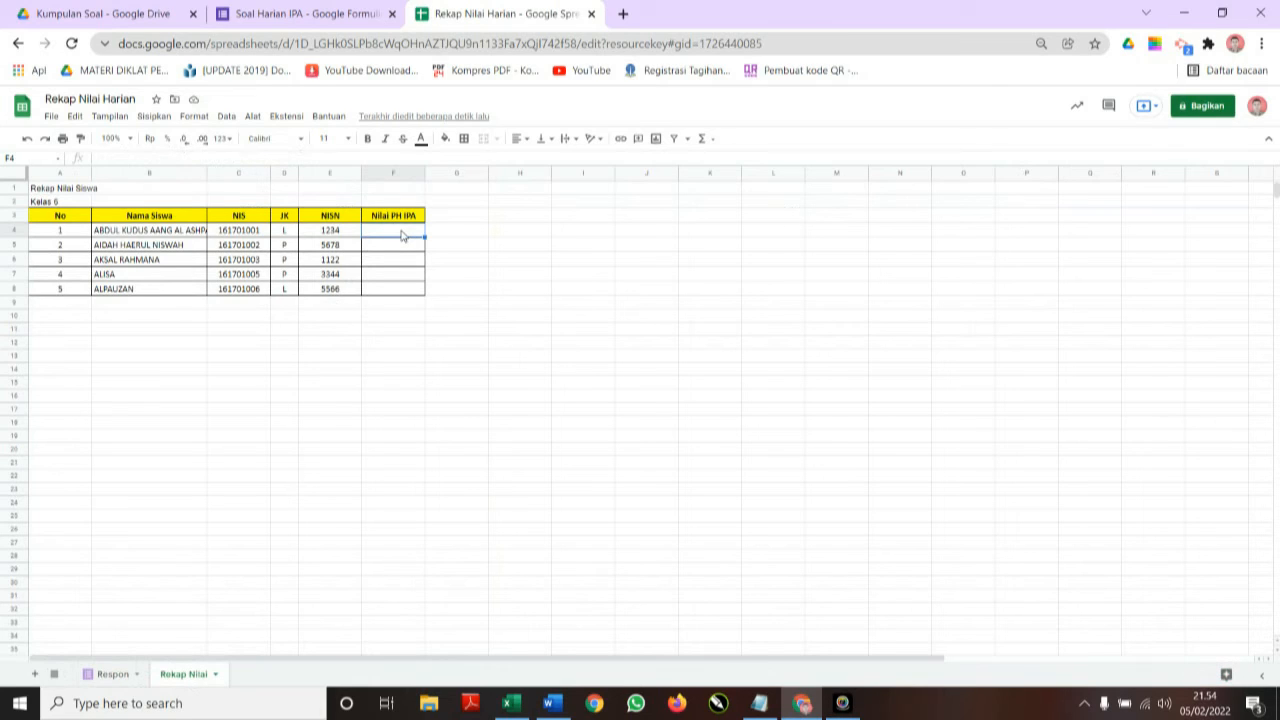
pyautogui.write('=')
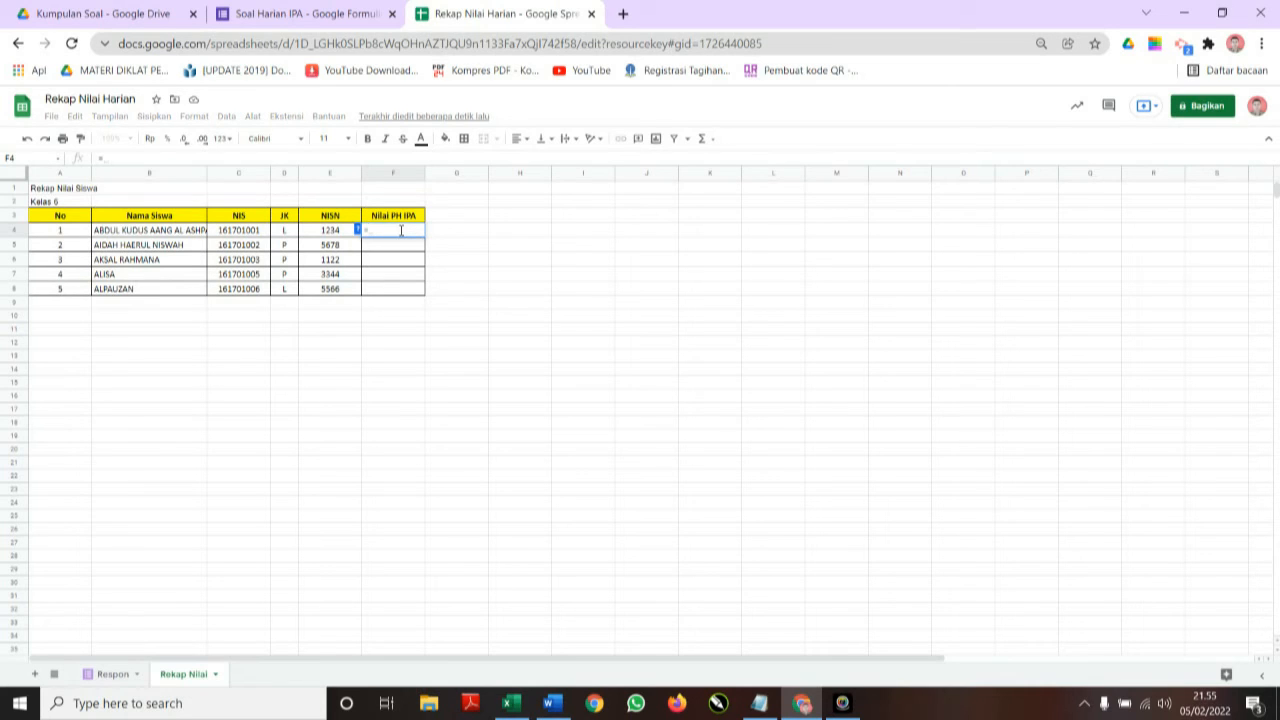
pyautogui.write('max')
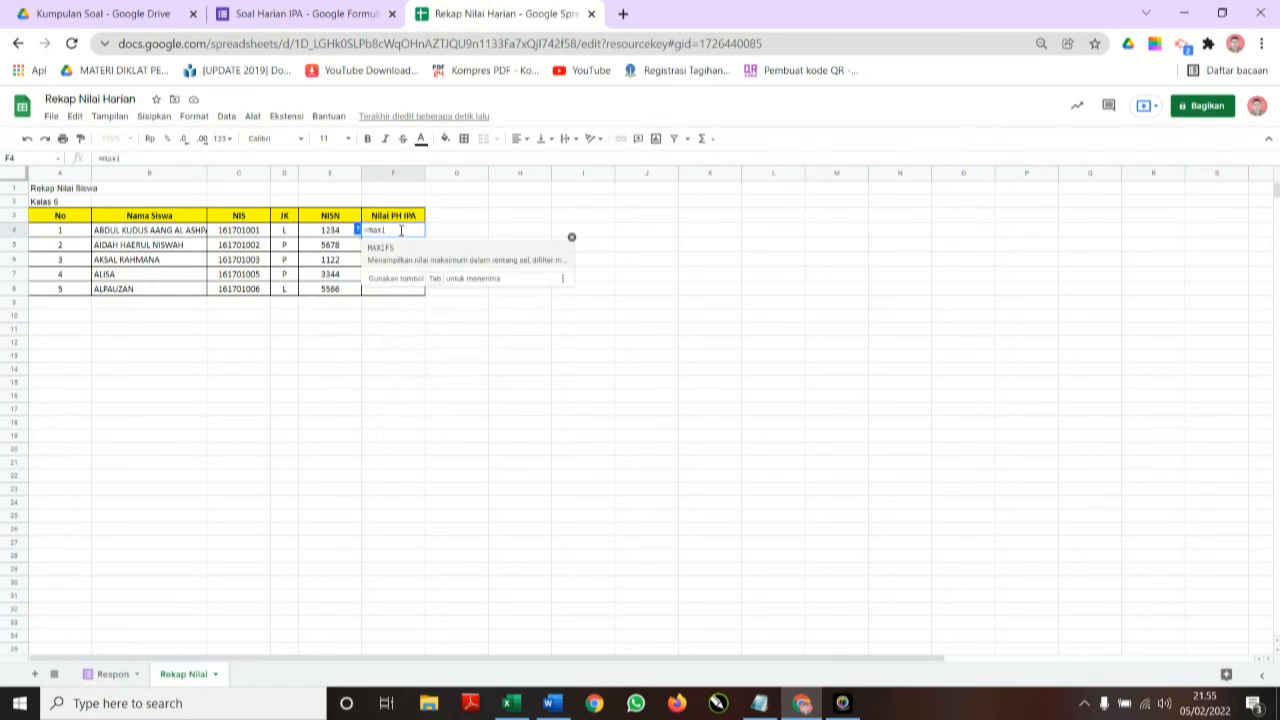
pyautogui.write('i')
pyautogui.press('Tab')
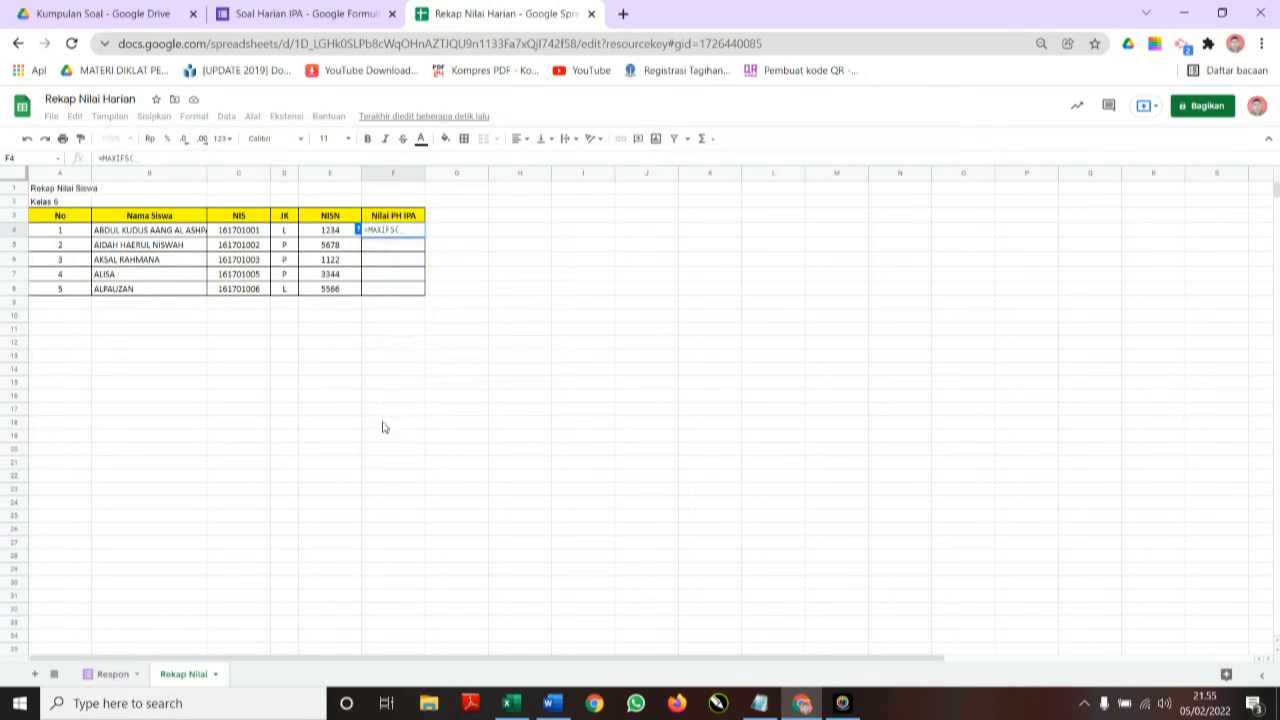
pyautogui.click(113, 675)
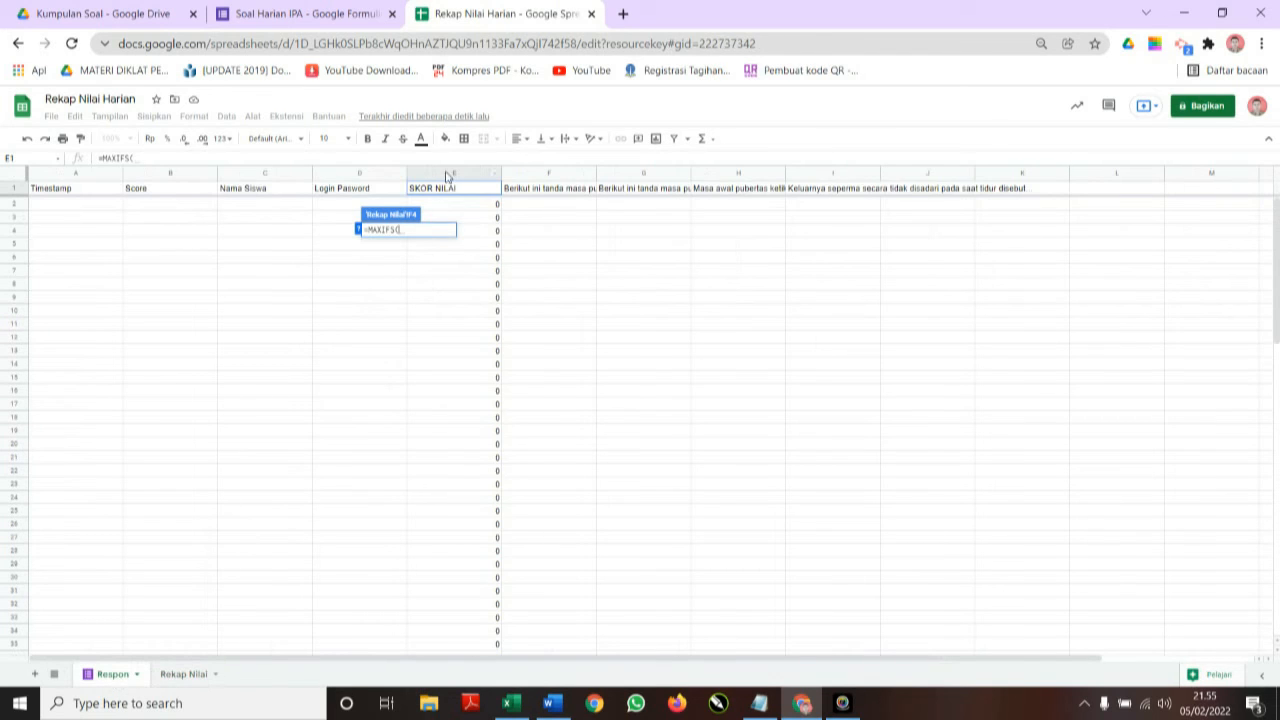
pyautogui.click(447, 177)
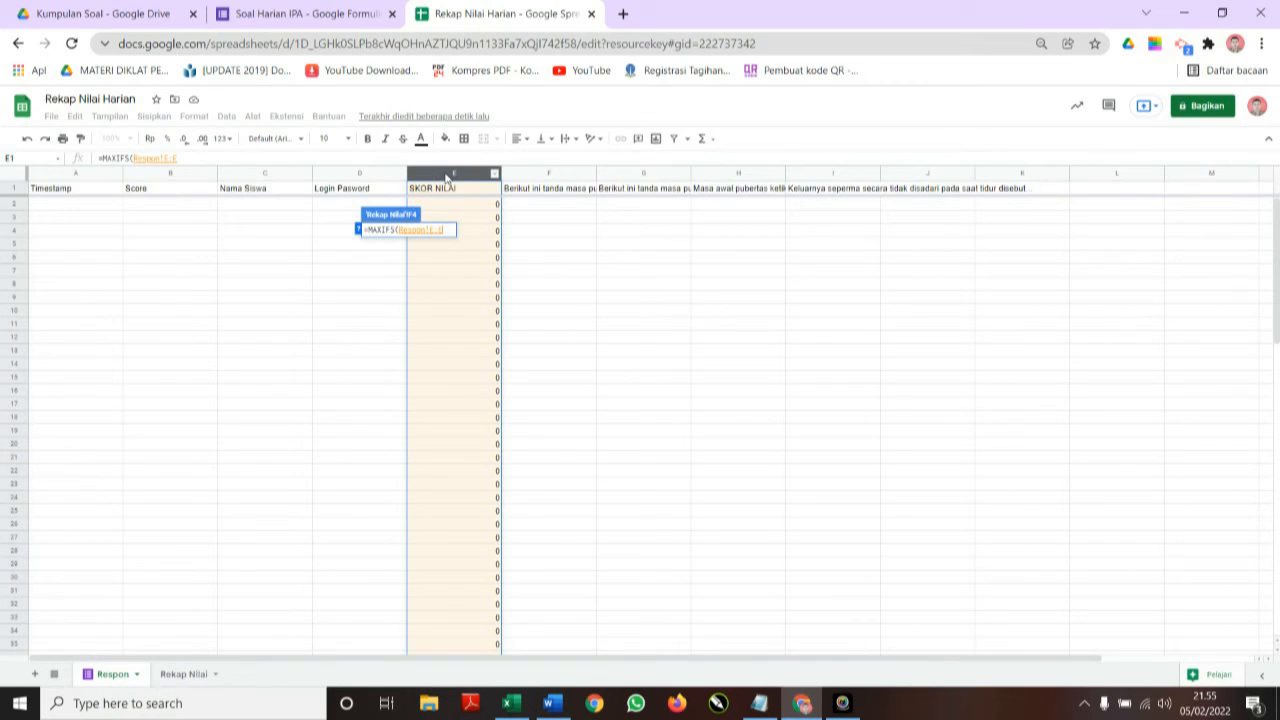
pyautogui.write(';')
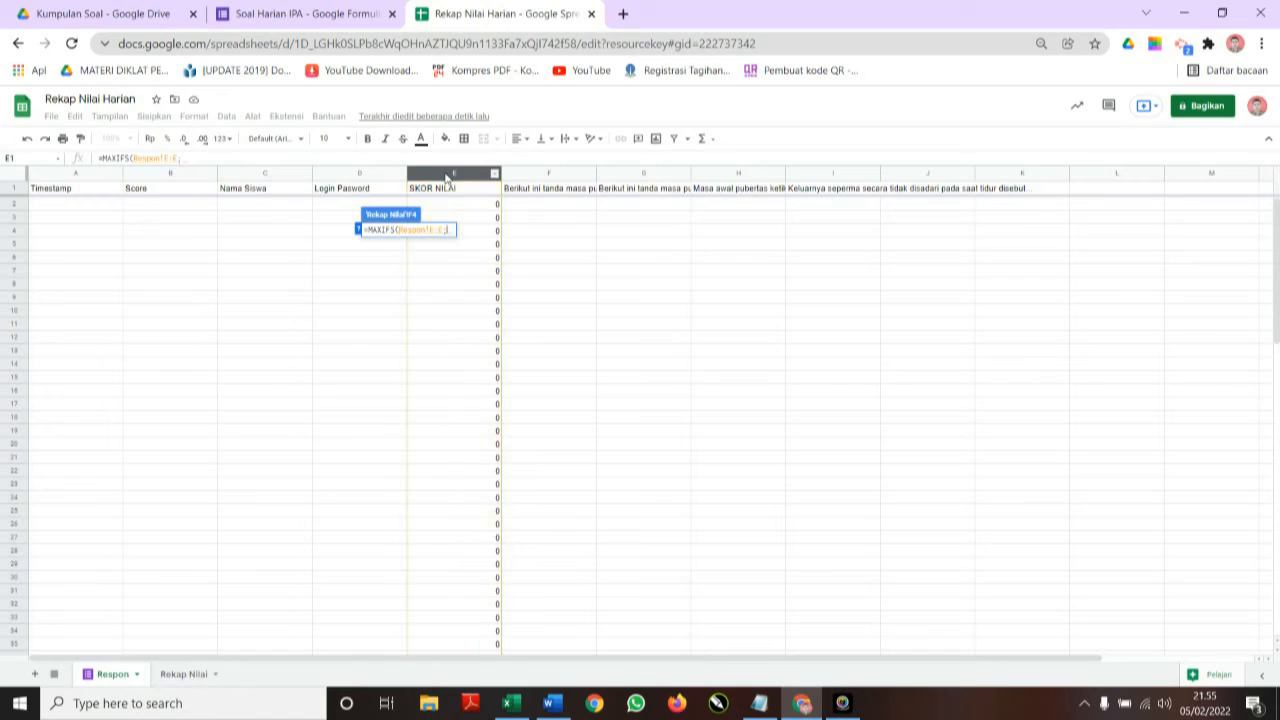
pyautogui.click(358, 177)
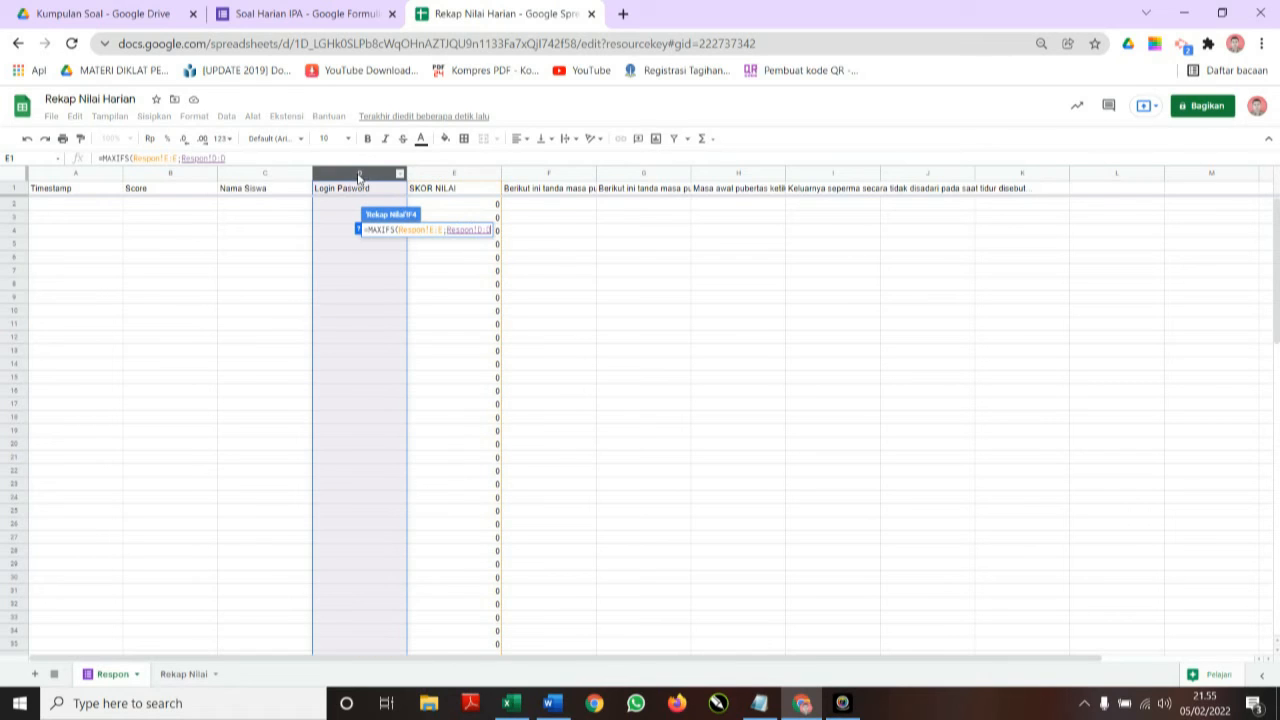
pyautogui.write(';')
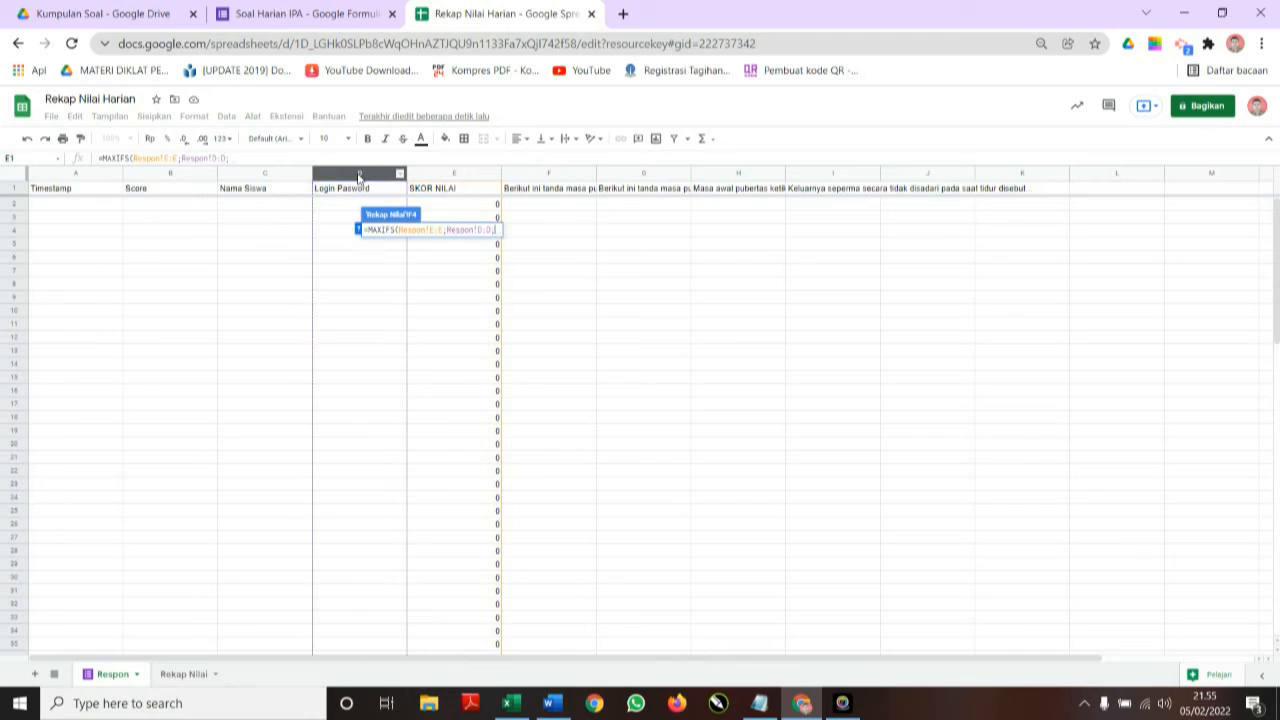
pyautogui.click(181, 679)
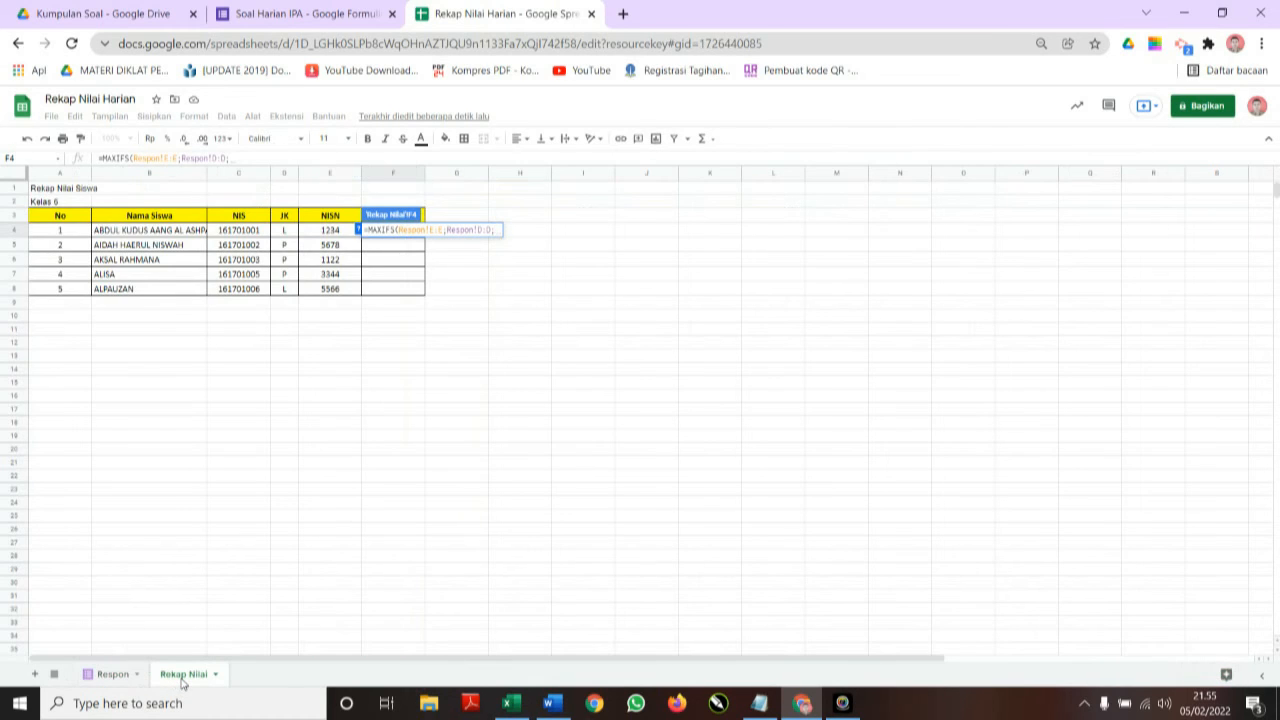
pyautogui.click(329, 232)
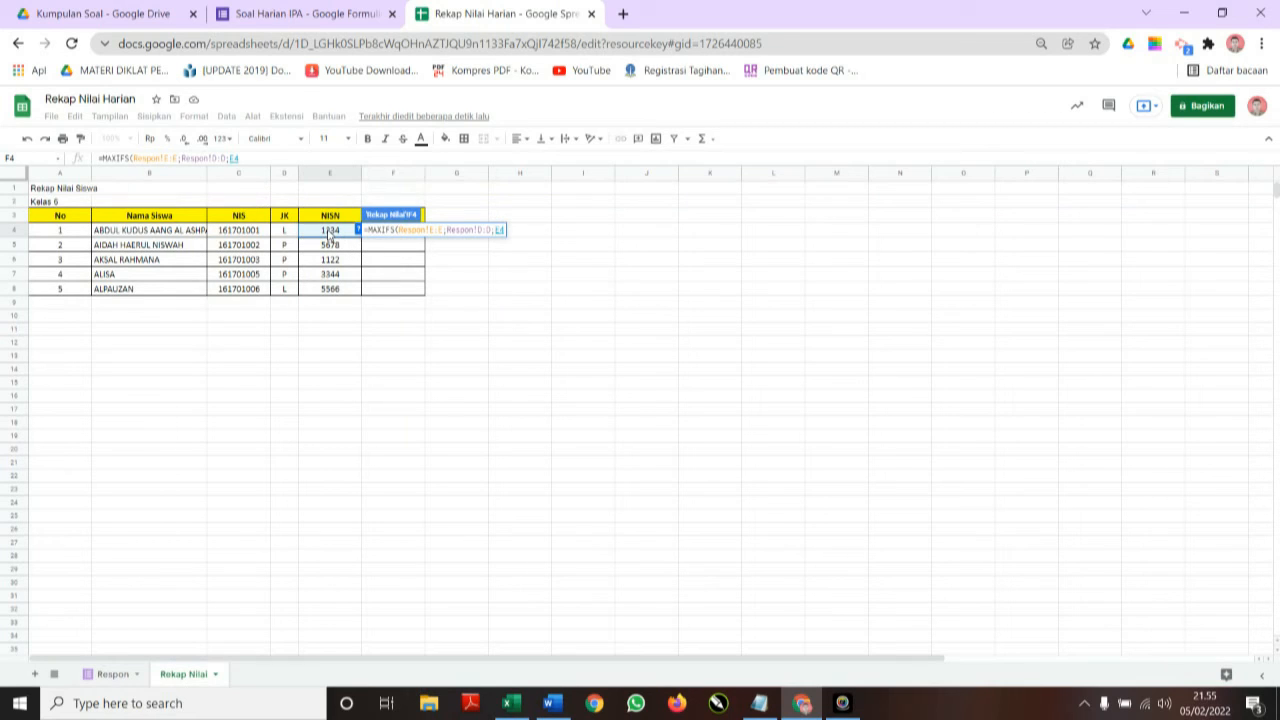
pyautogui.click(272, 158)
pyautogui.write(')')
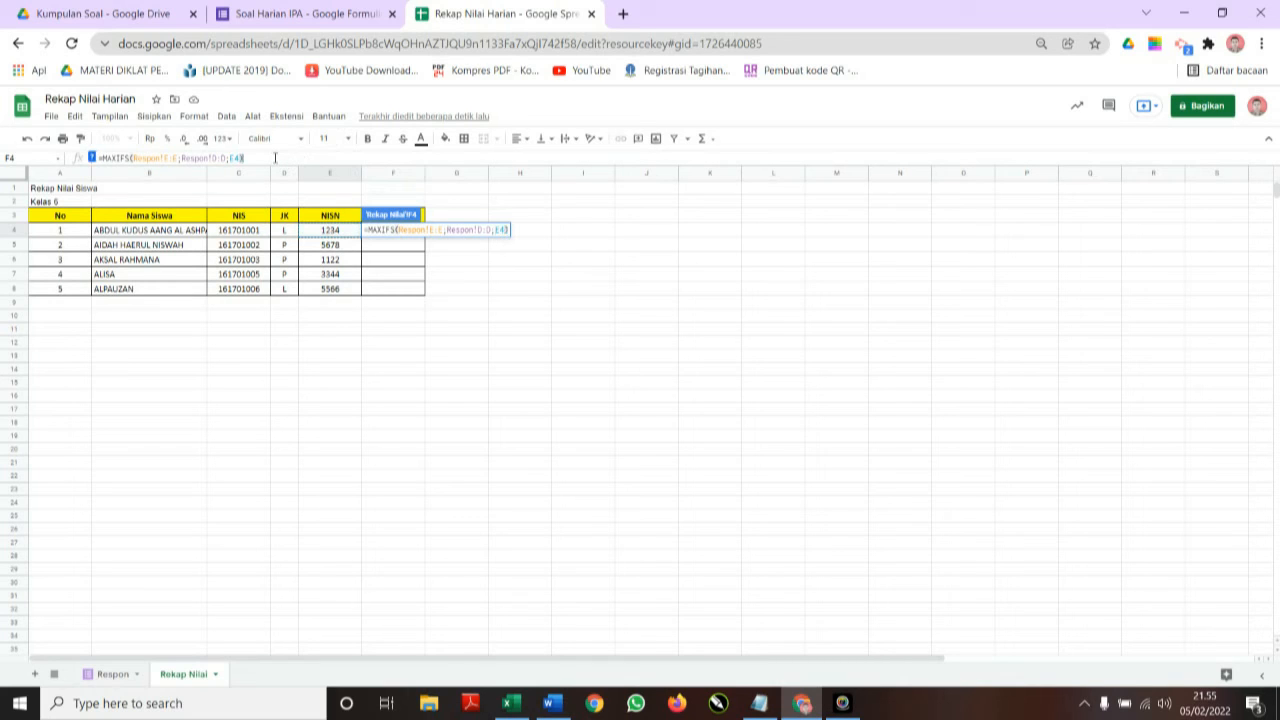
pyautogui.press('Return')
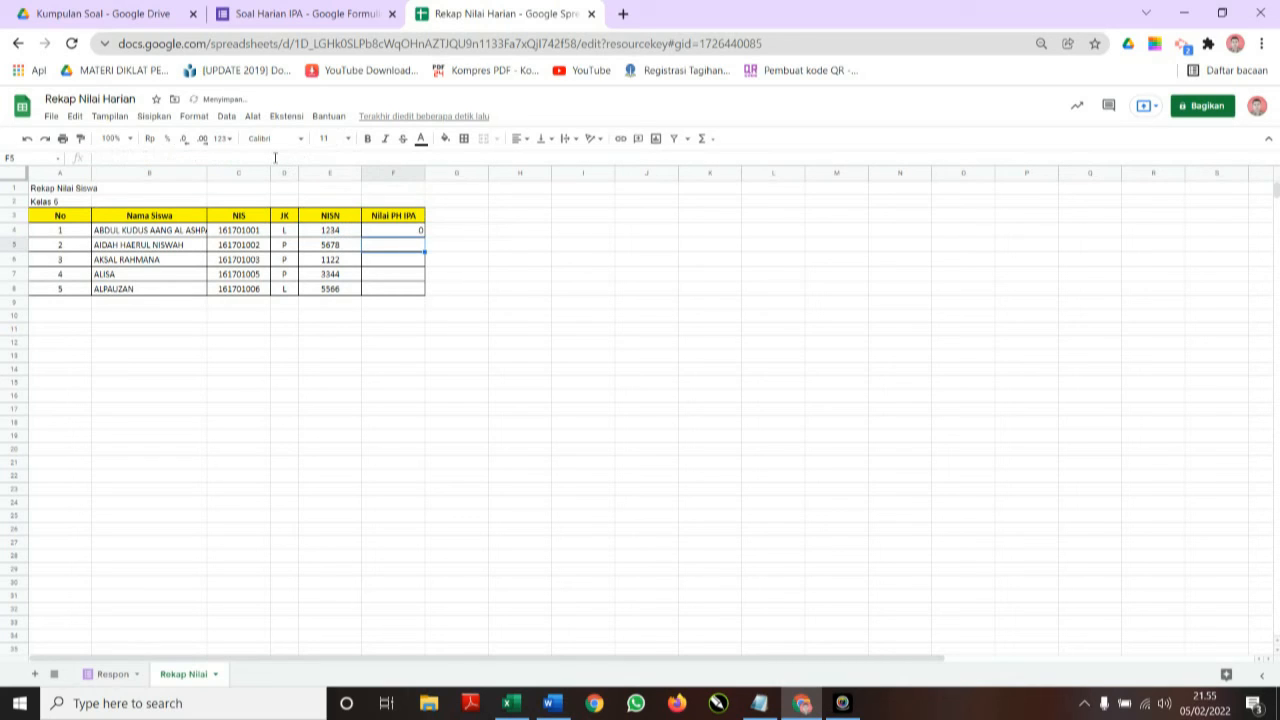
# Fill the formula down to F8 and centre the scores in F4:F8.
pyautogui.click(418, 232)
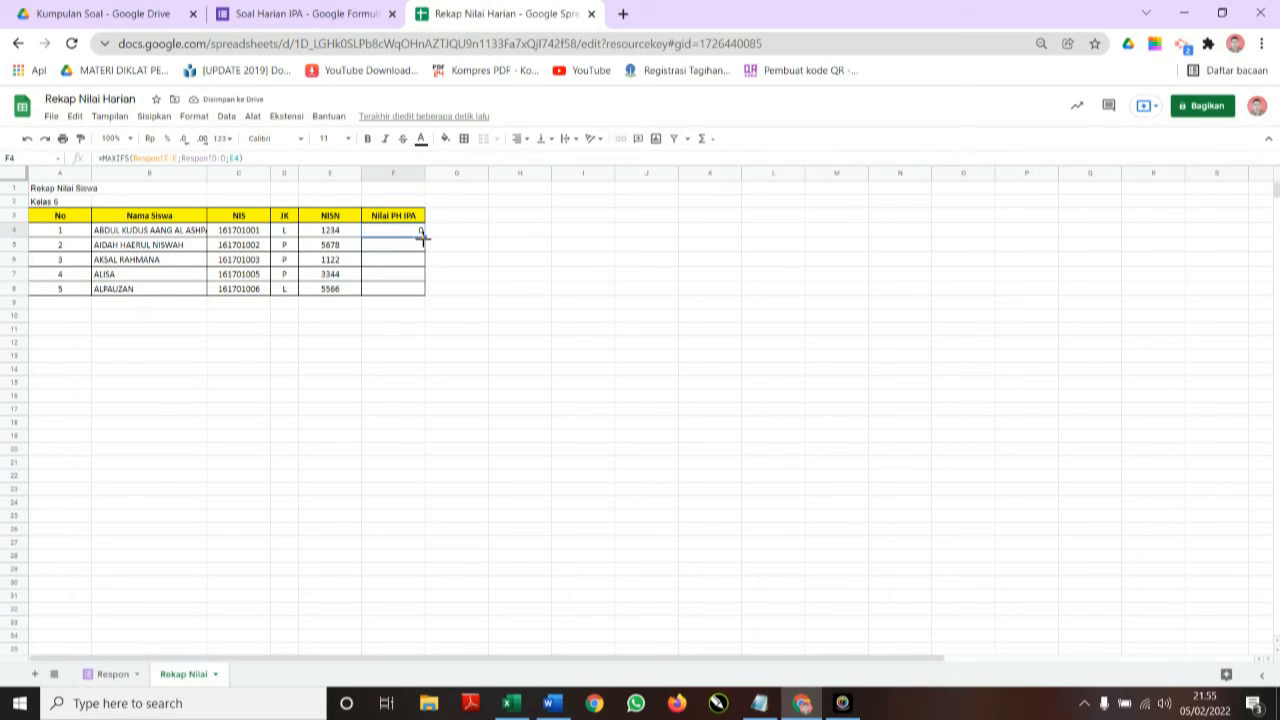
pyautogui.moveTo(423, 235); pyautogui.dragTo(418, 291)
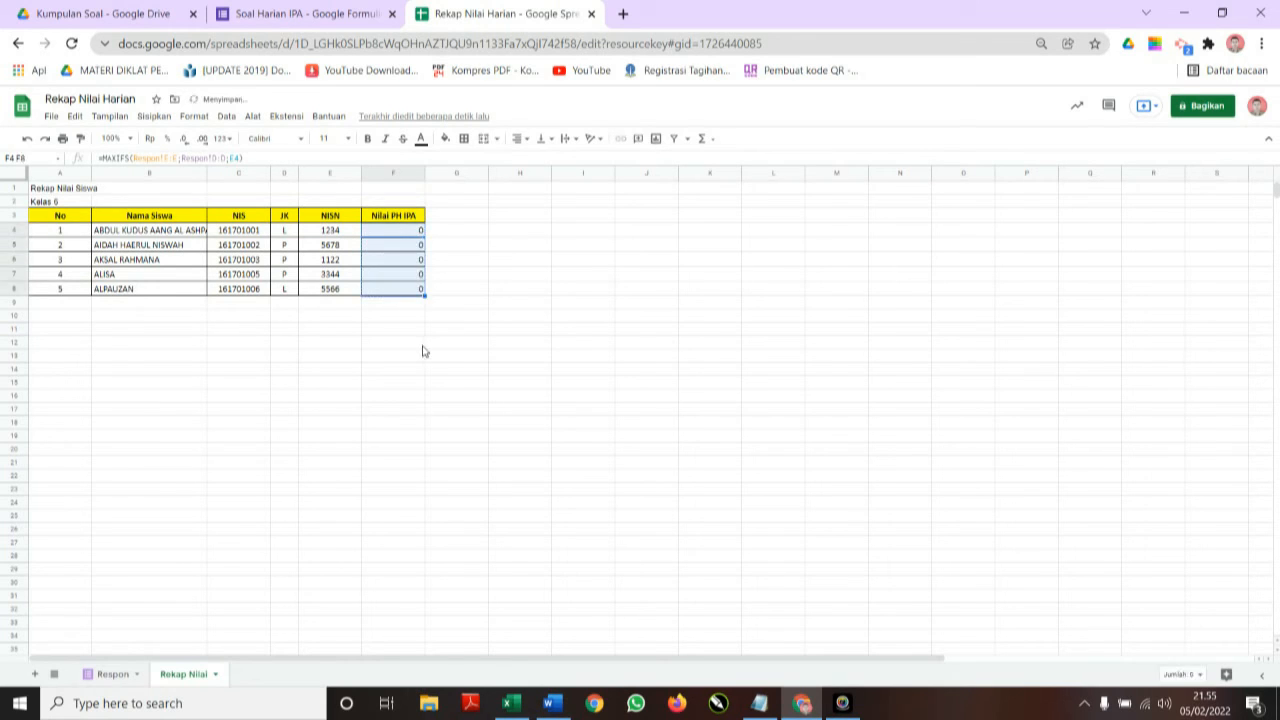
pyautogui.click(522, 141)
pyautogui.click(532, 159)
pyautogui.click(406, 345)
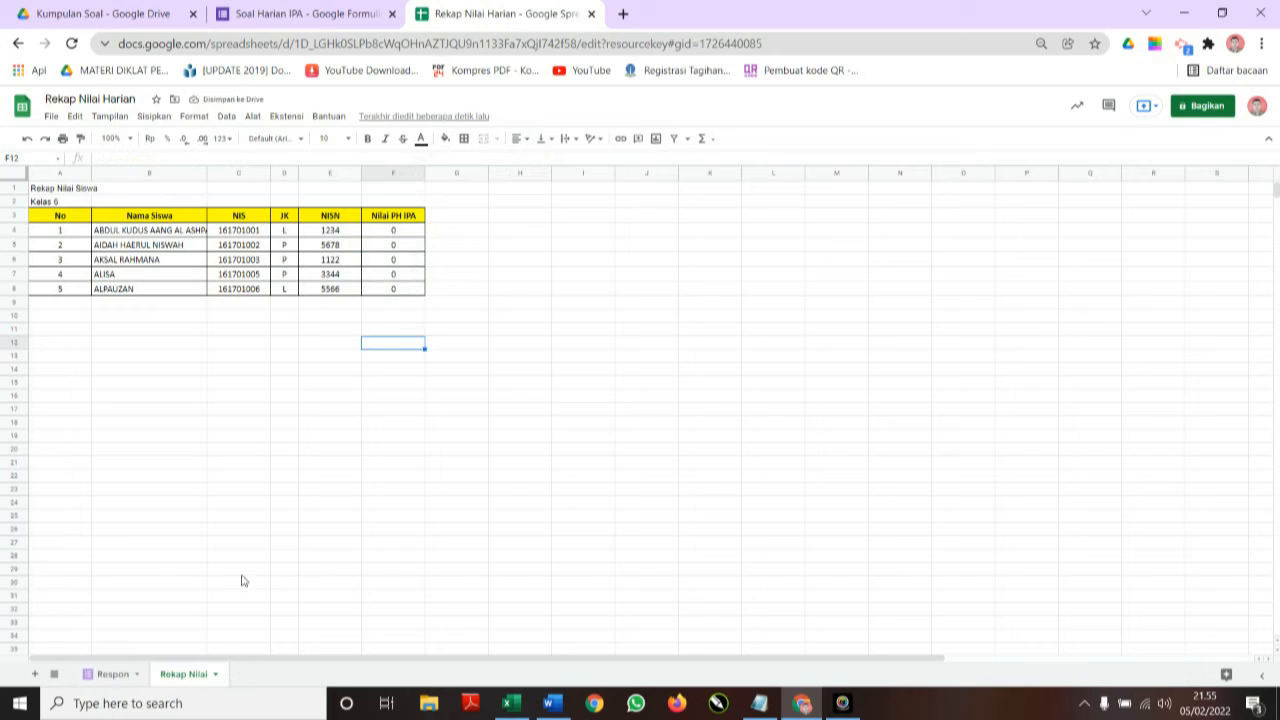
pyautogui.click(113, 677)
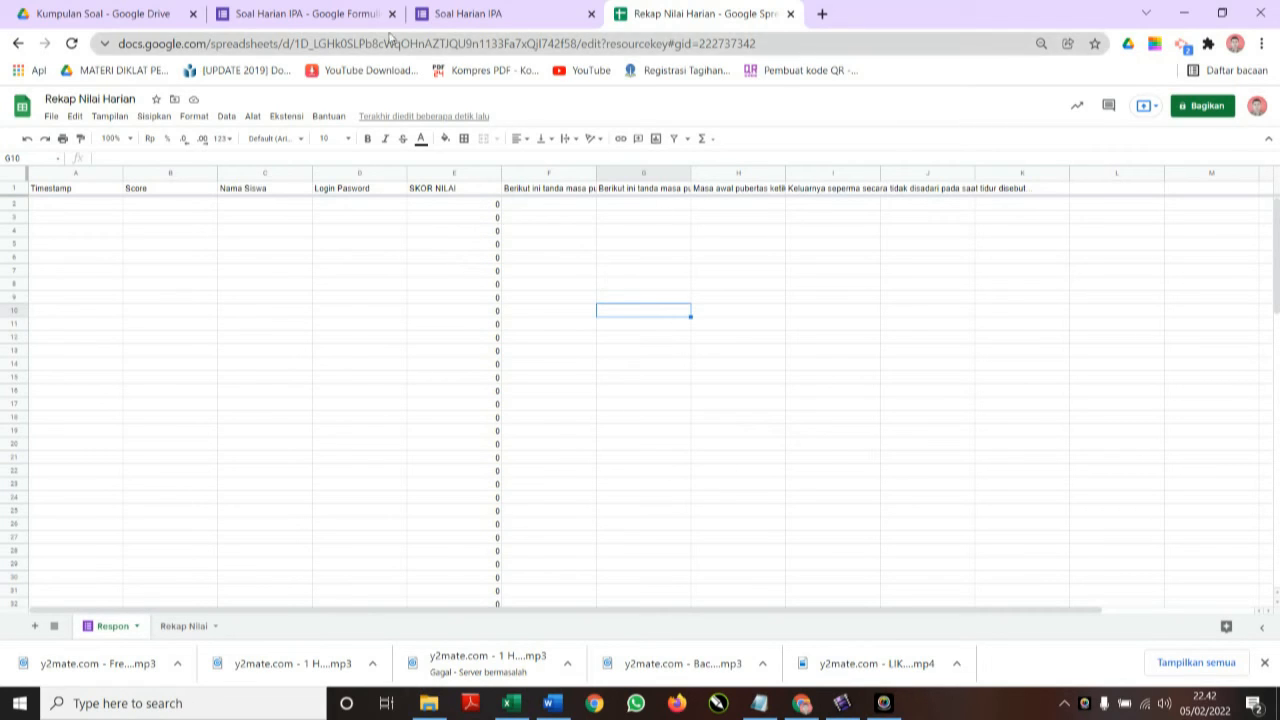
# Open a respondent preview of the Soal Harian IPA quiz and begin entering the student's name.
pyautogui.click(330, 12)
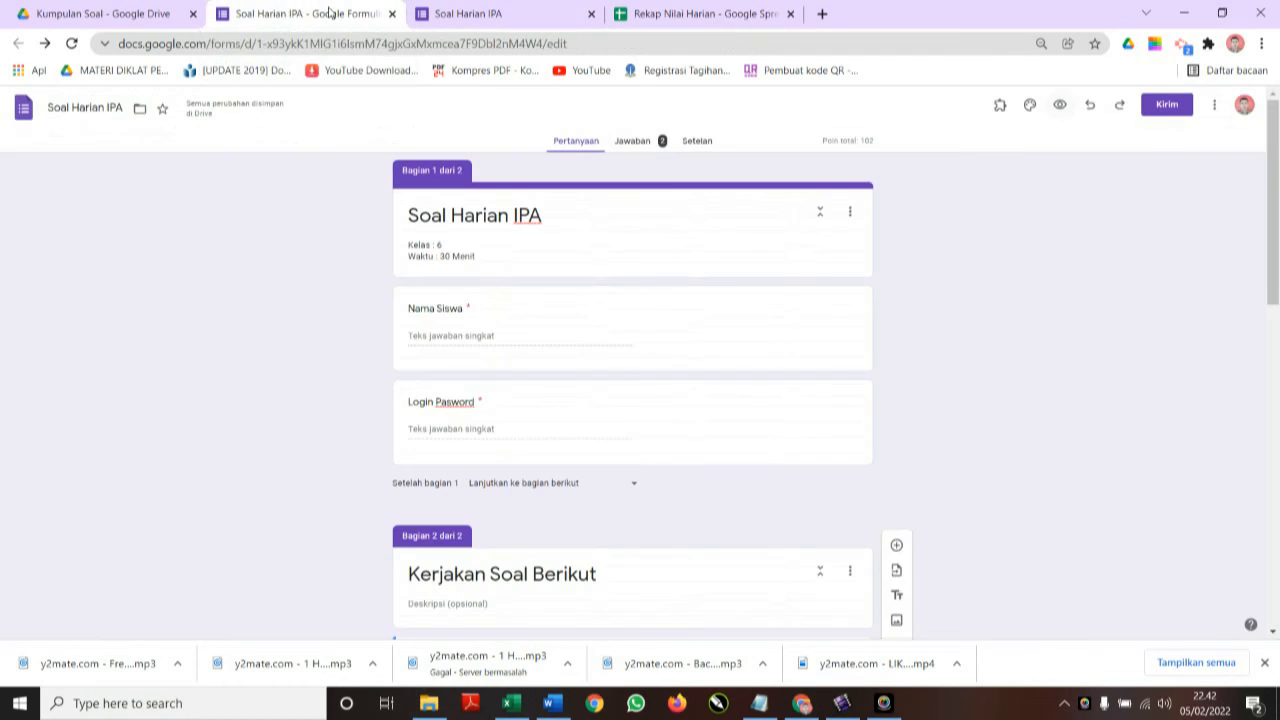
pyautogui.click(590, 13)
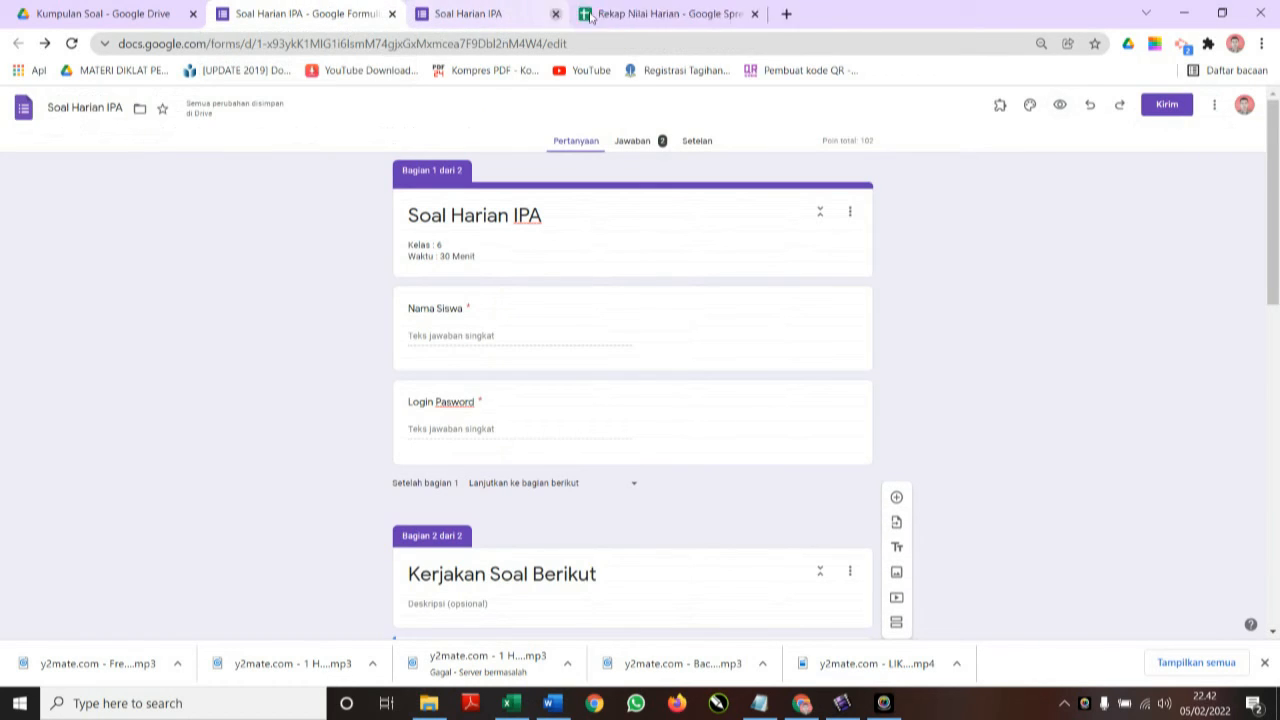
pyautogui.click(1062, 108)
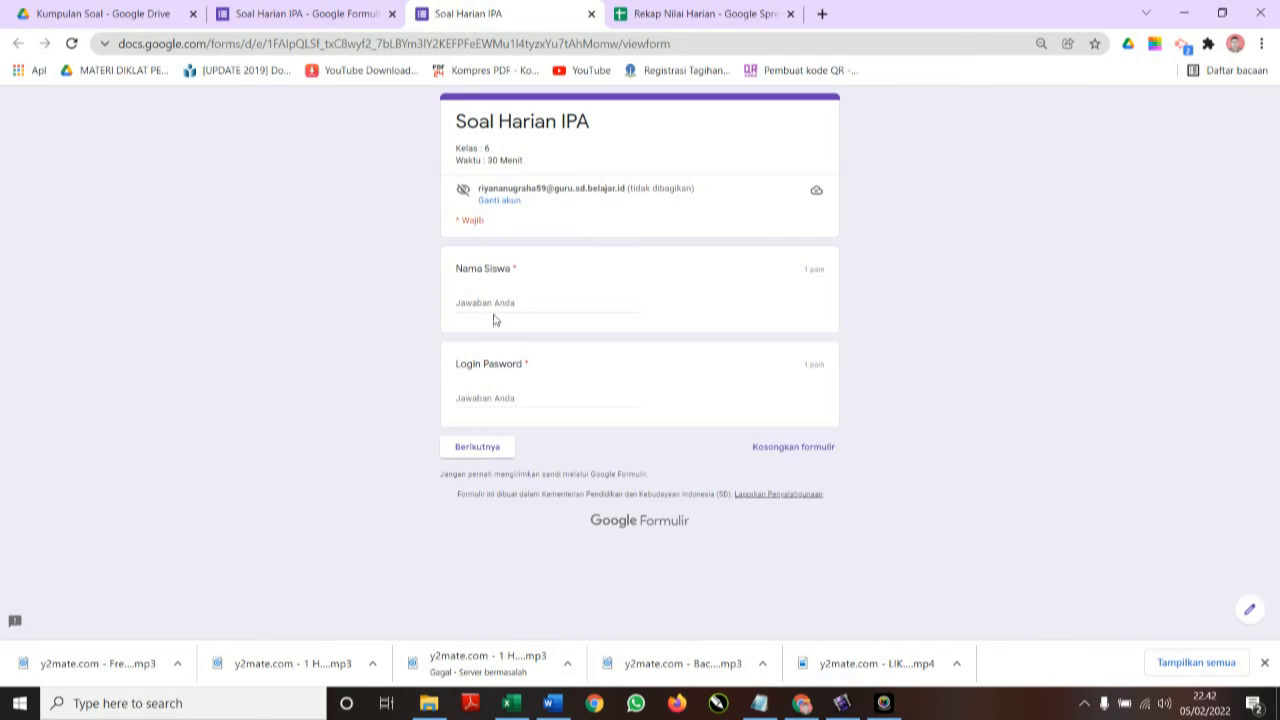
pyautogui.click(497, 301)
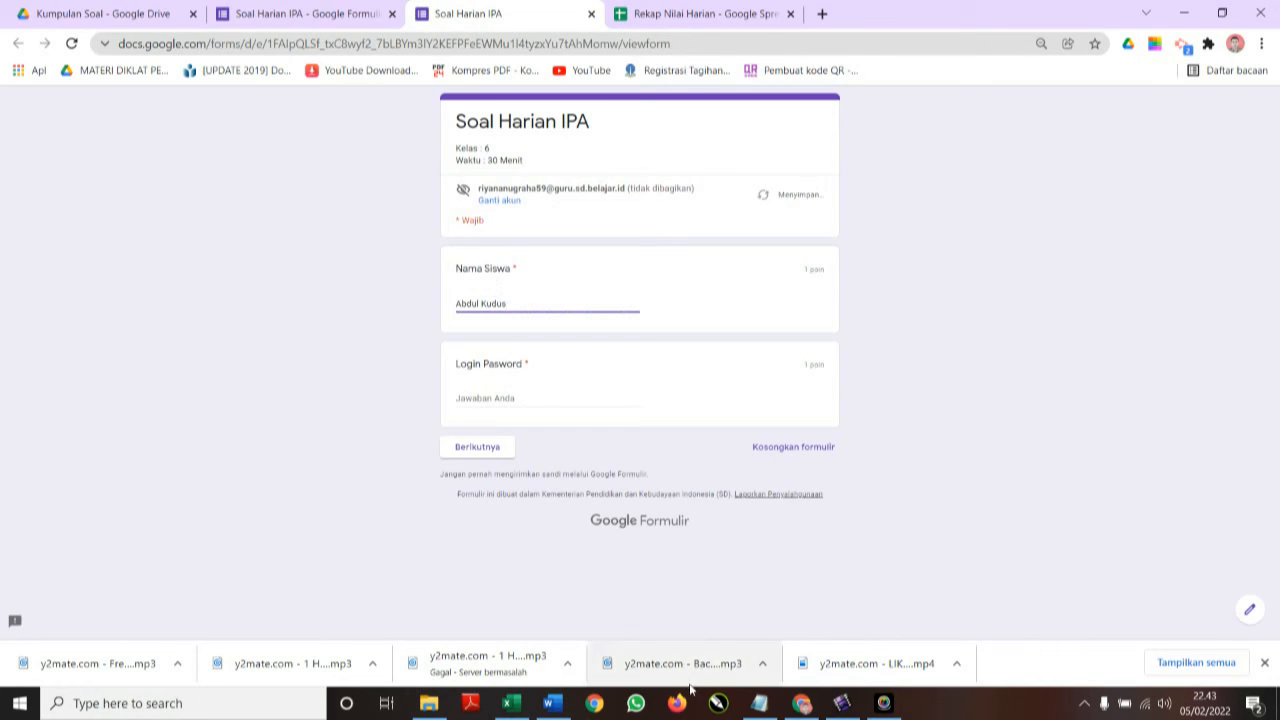
# Look up the first student's NISN in the Excel list, enter it as the login password, and continue.
pyautogui.click(512, 704)
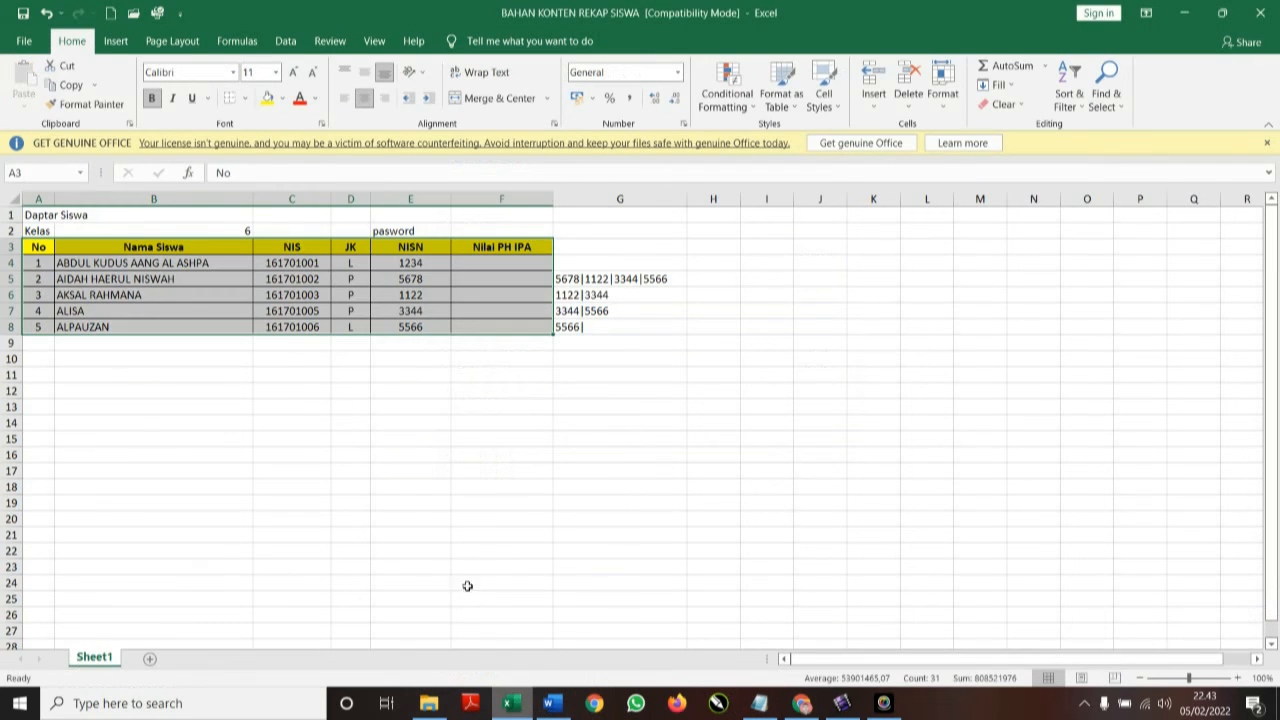
pyautogui.click(172, 278)
pyautogui.click(200, 263)
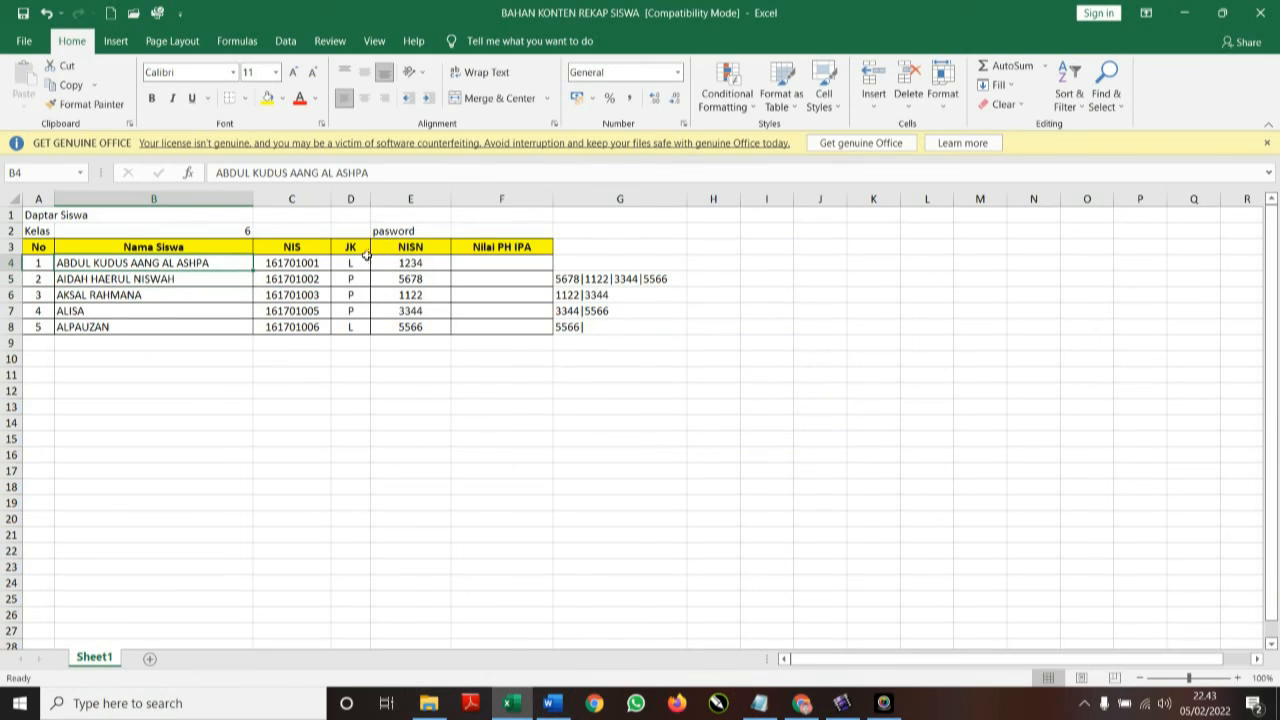
pyautogui.click(411, 263)
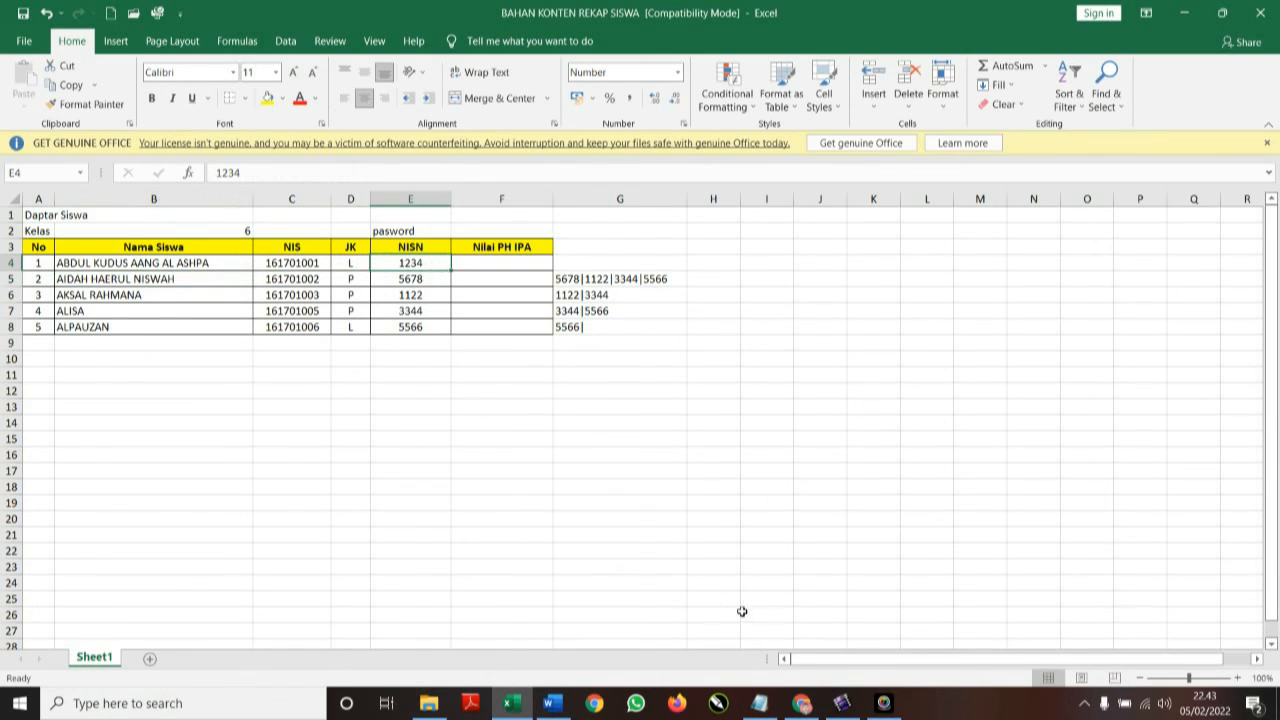
pyautogui.click(802, 703)
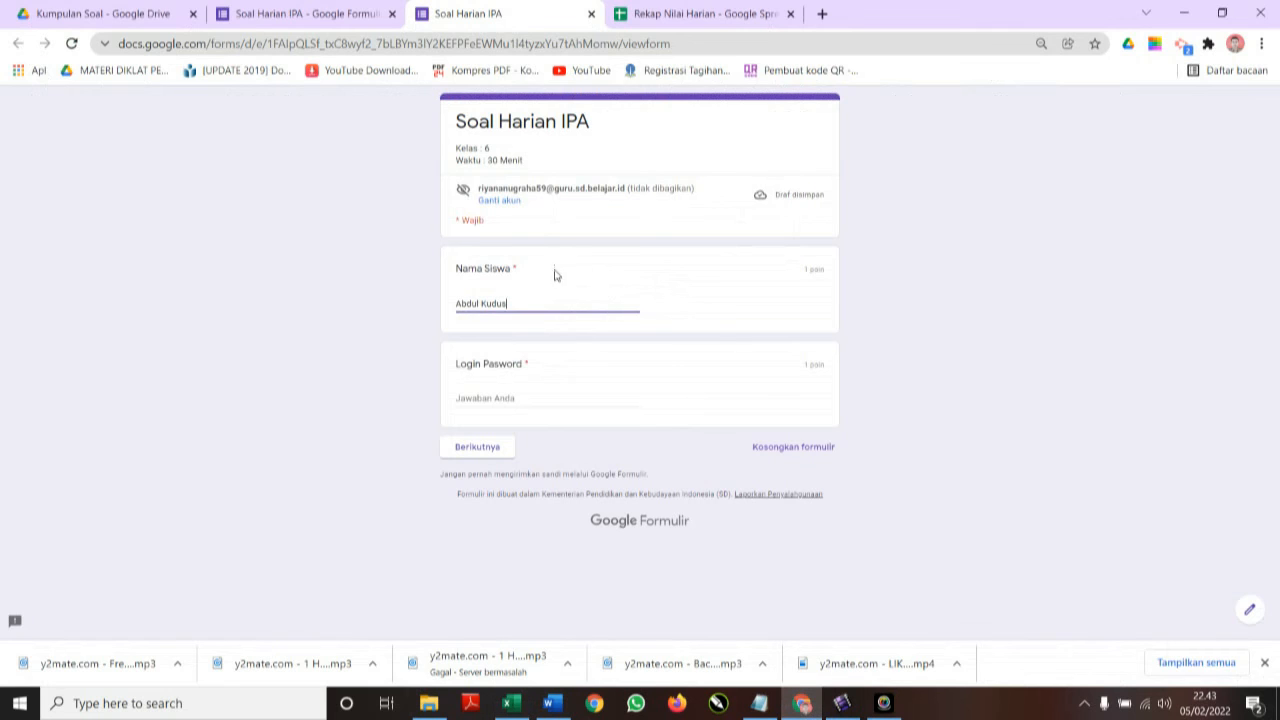
pyautogui.click(494, 398)
pyautogui.write('1234')
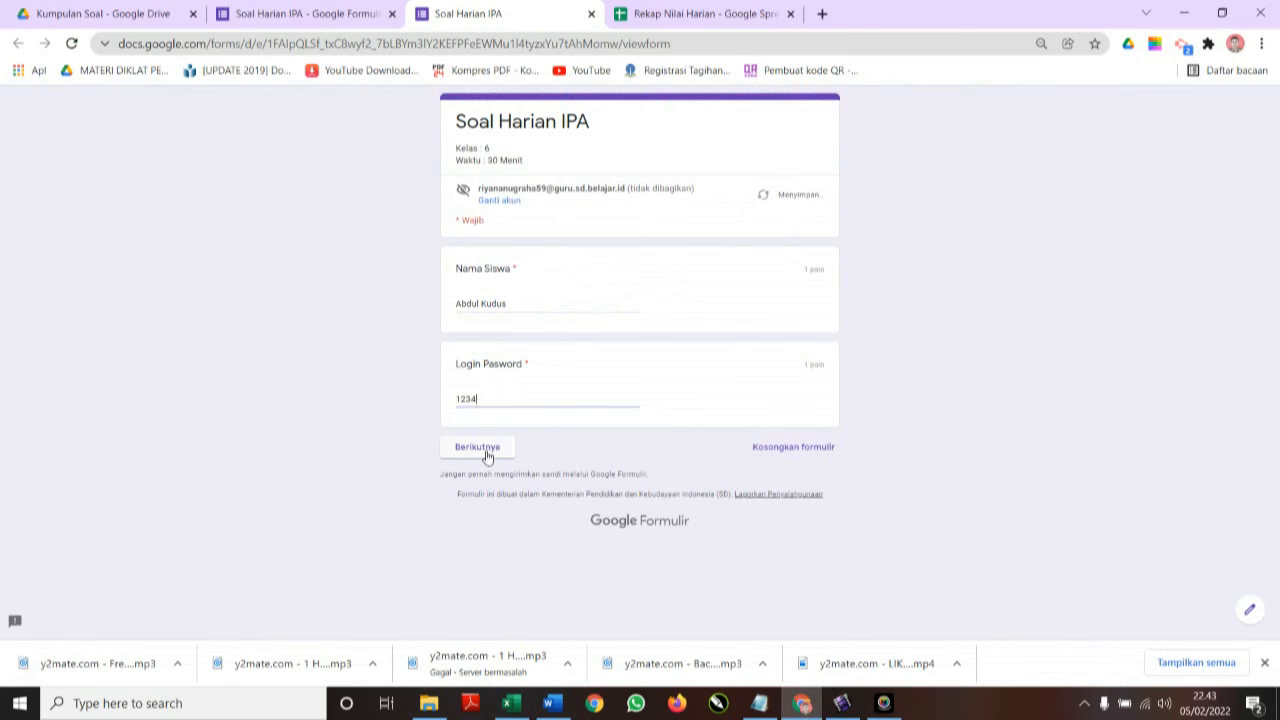
pyautogui.click(485, 451)
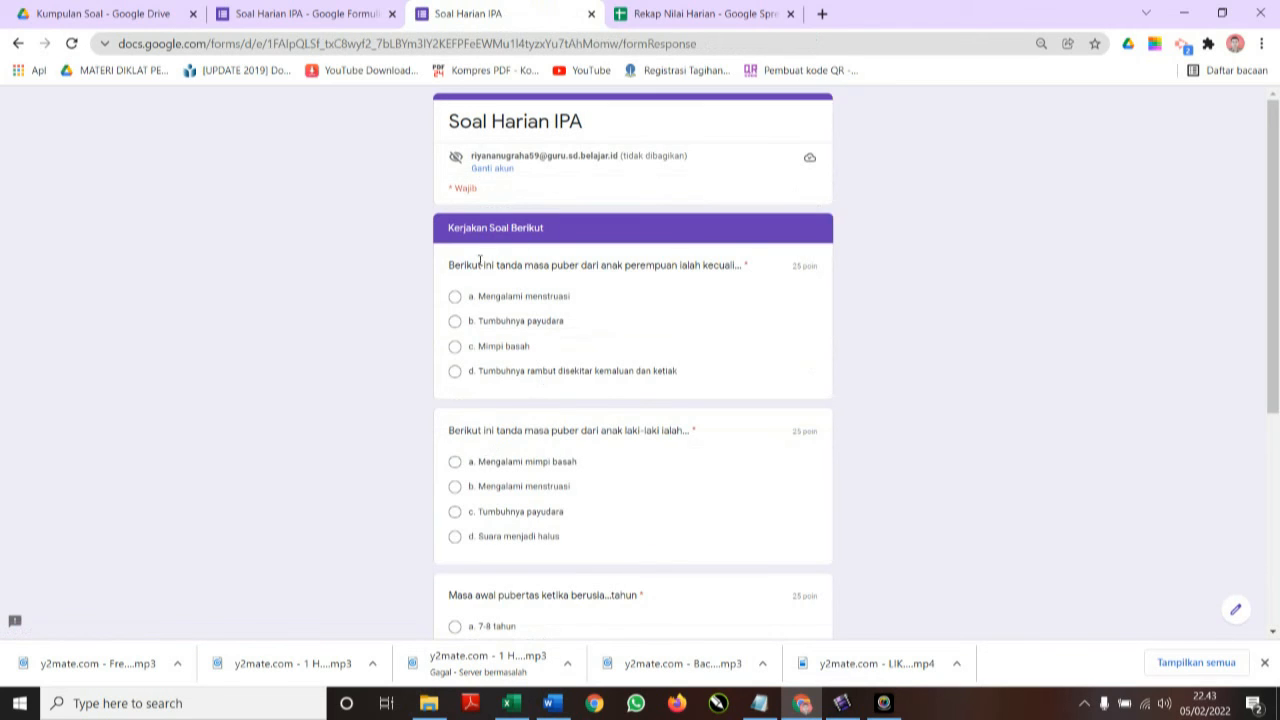
# Answer the first three questions: c. Mimpi basah, b. Mengalami menstruasi, b. 10-11 tahun.
pyautogui.click(455, 346)
pyautogui.scroll(-1, 502, 528)
pyautogui.scroll(-1, 502, 528)
pyautogui.click(455, 320)
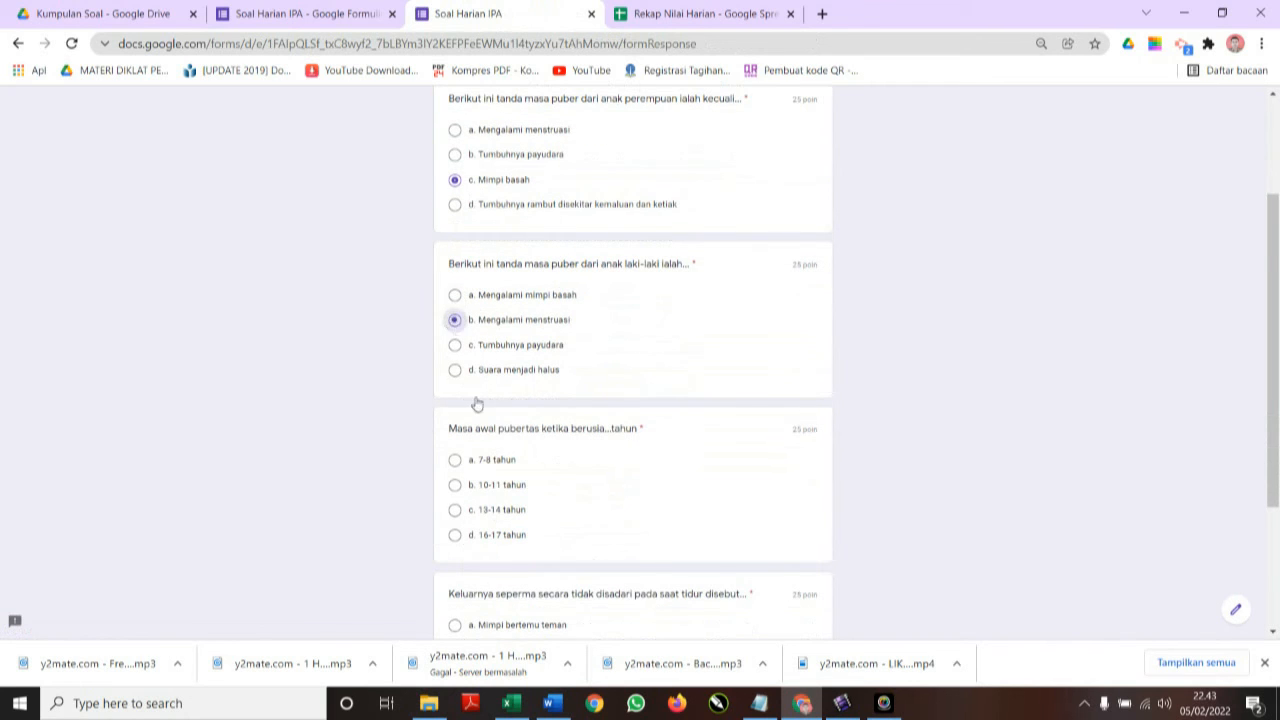
pyautogui.click(457, 486)
# Answer the last question with d. Mimpi basah, submit the quiz, and open Rekap Nilai Harian.
pyautogui.scroll(-2, 457, 490)
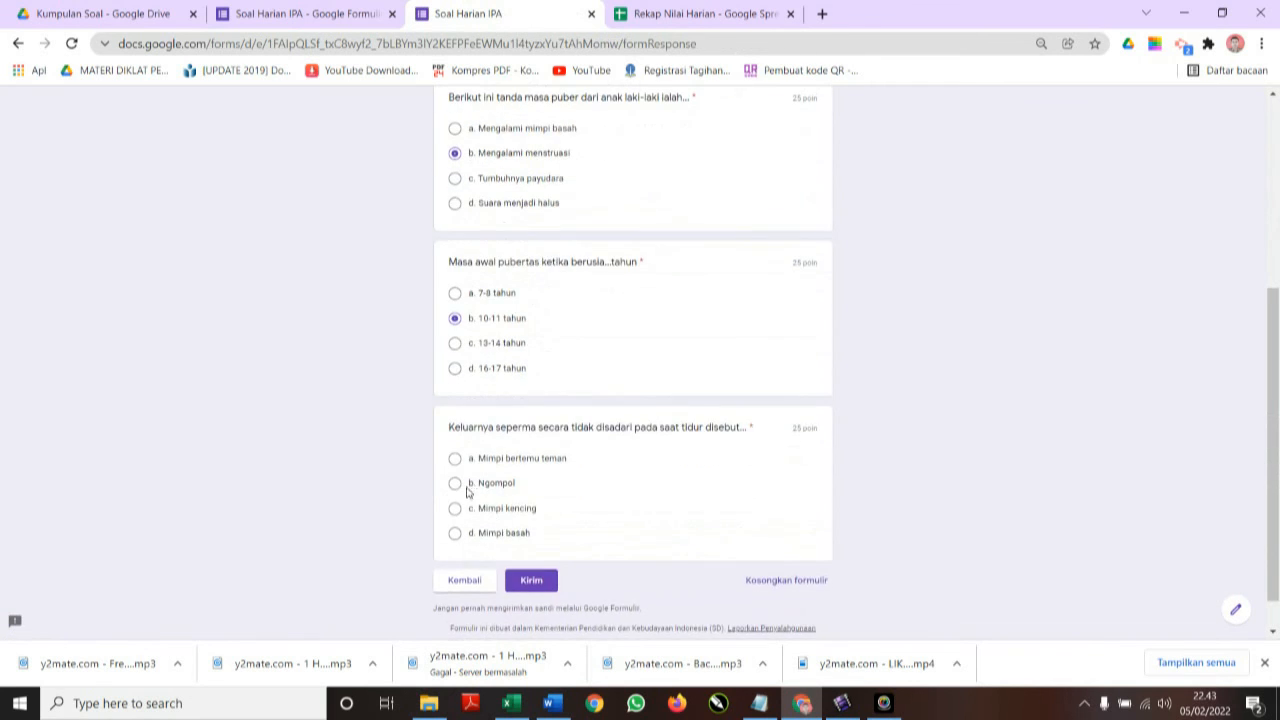
pyautogui.click(455, 533)
pyautogui.click(533, 584)
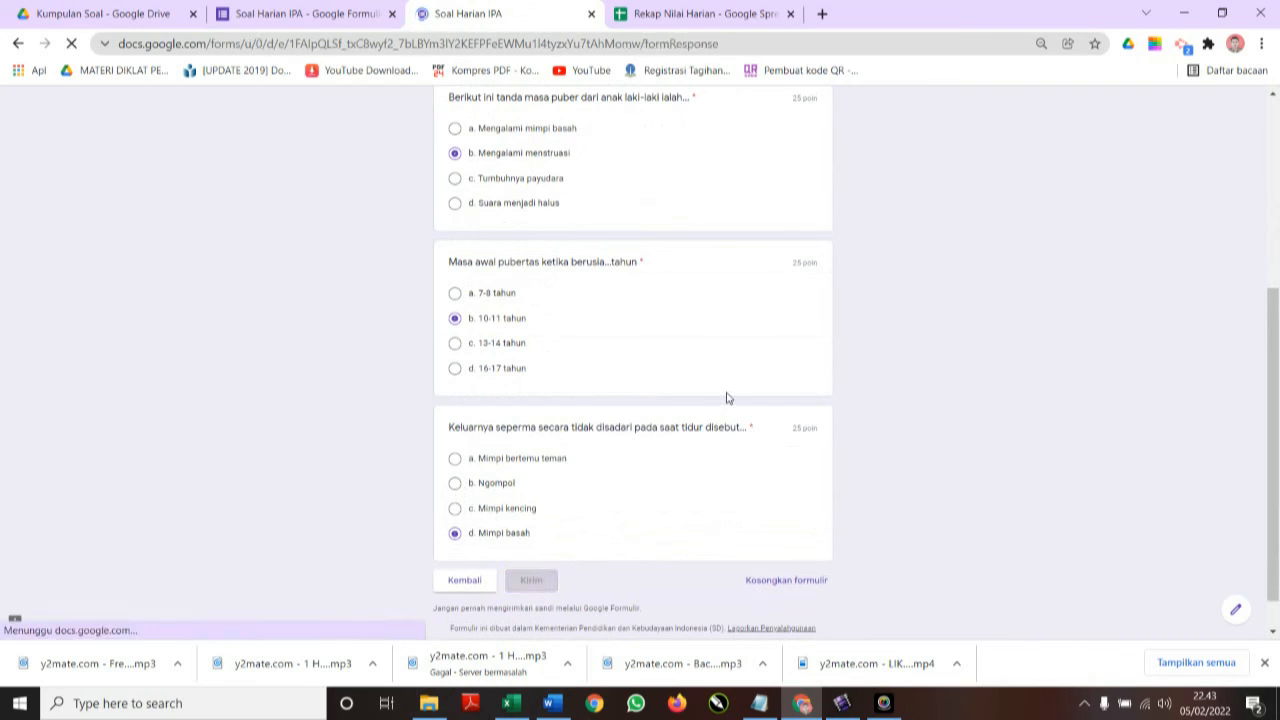
pyautogui.click(677, 19)
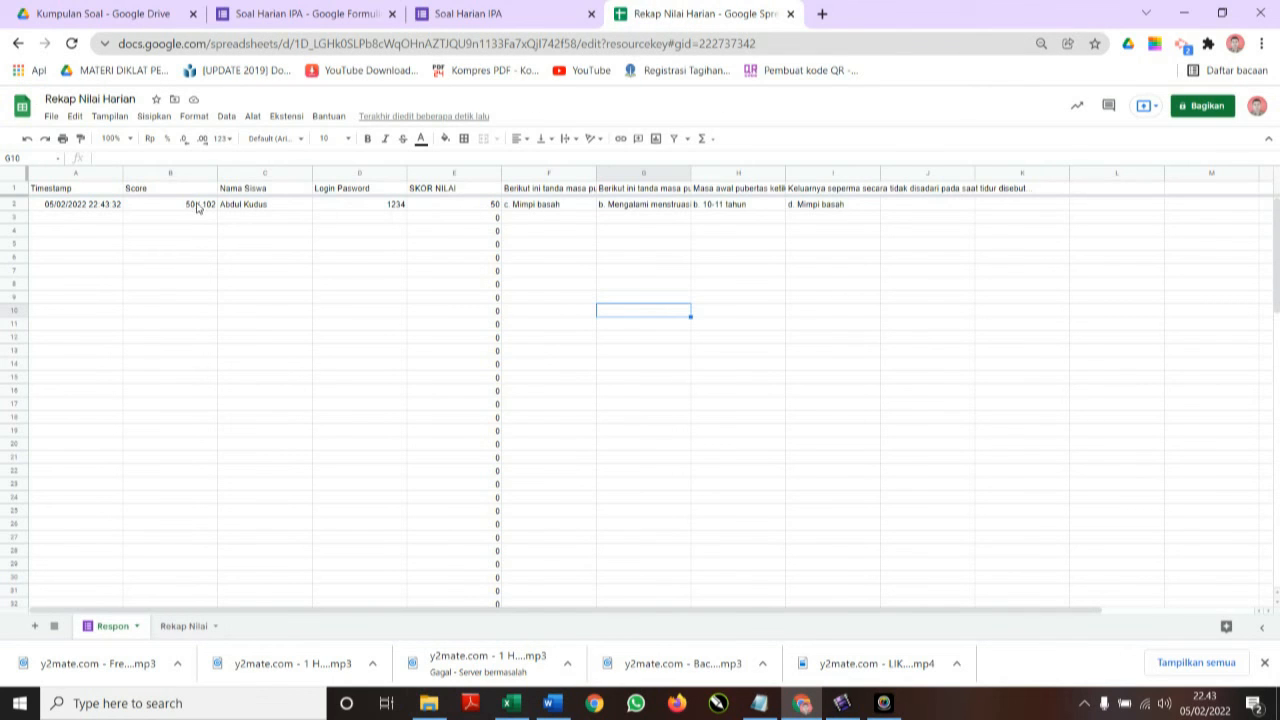
# Check the score of 50 in Respon cell E2 and Rekap Nilai cell F4, then go back to the quiz.
pyautogui.click(485, 209)
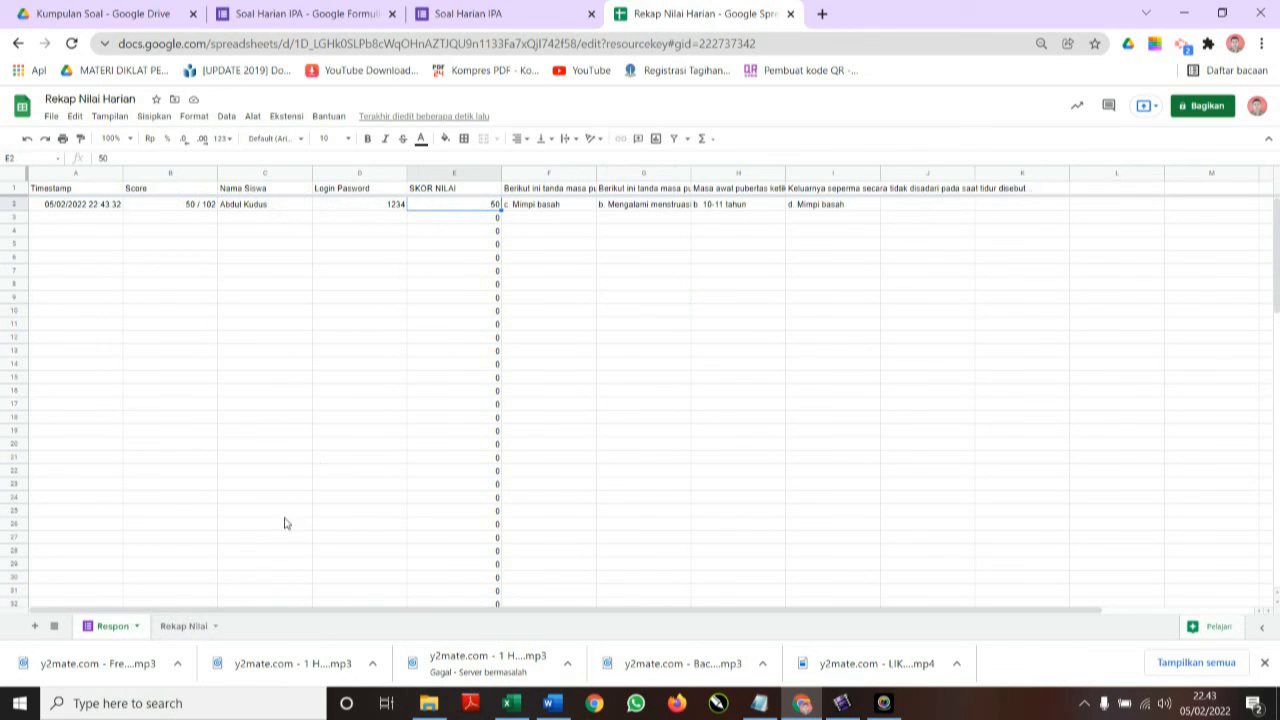
pyautogui.click(180, 627)
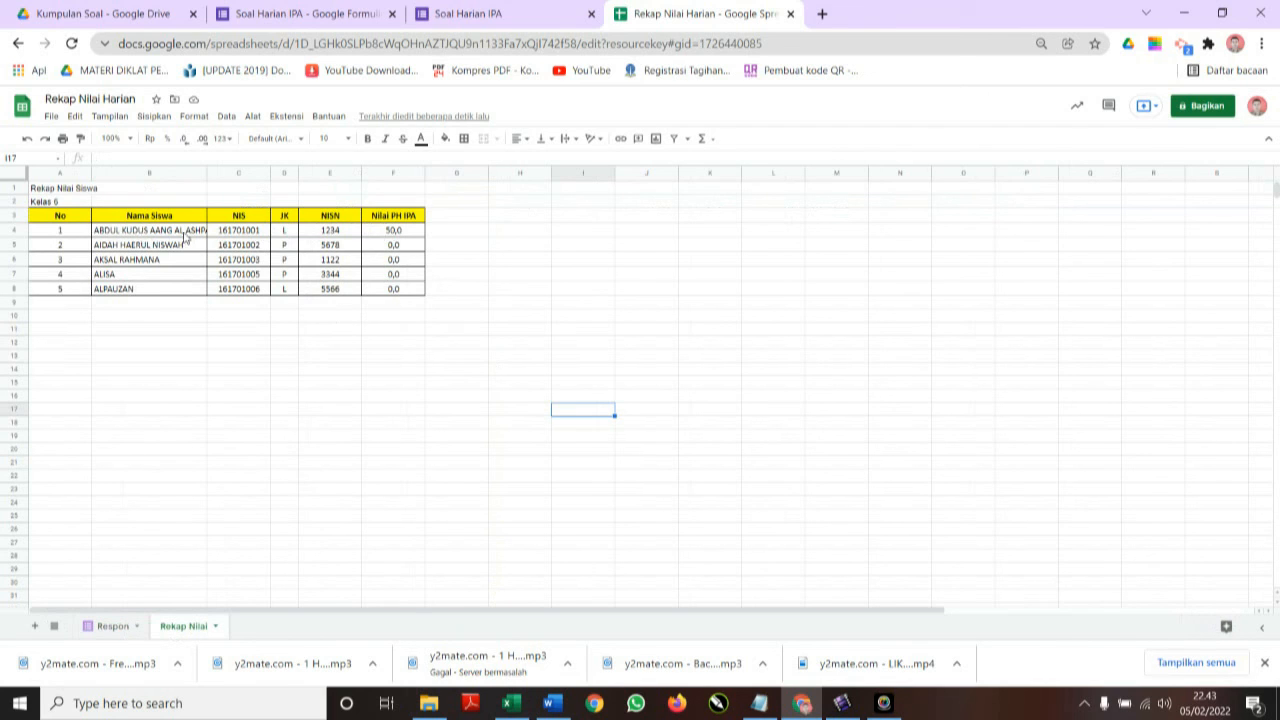
pyautogui.click(396, 232)
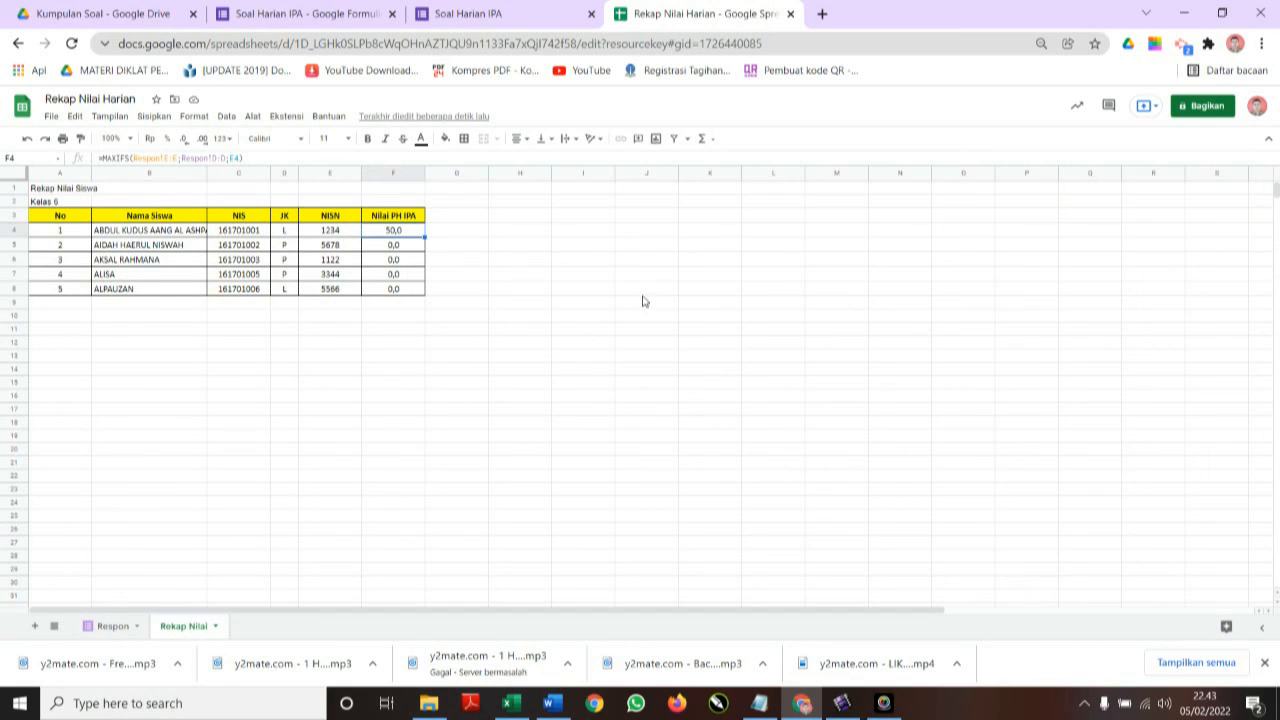
pyautogui.click(483, 14)
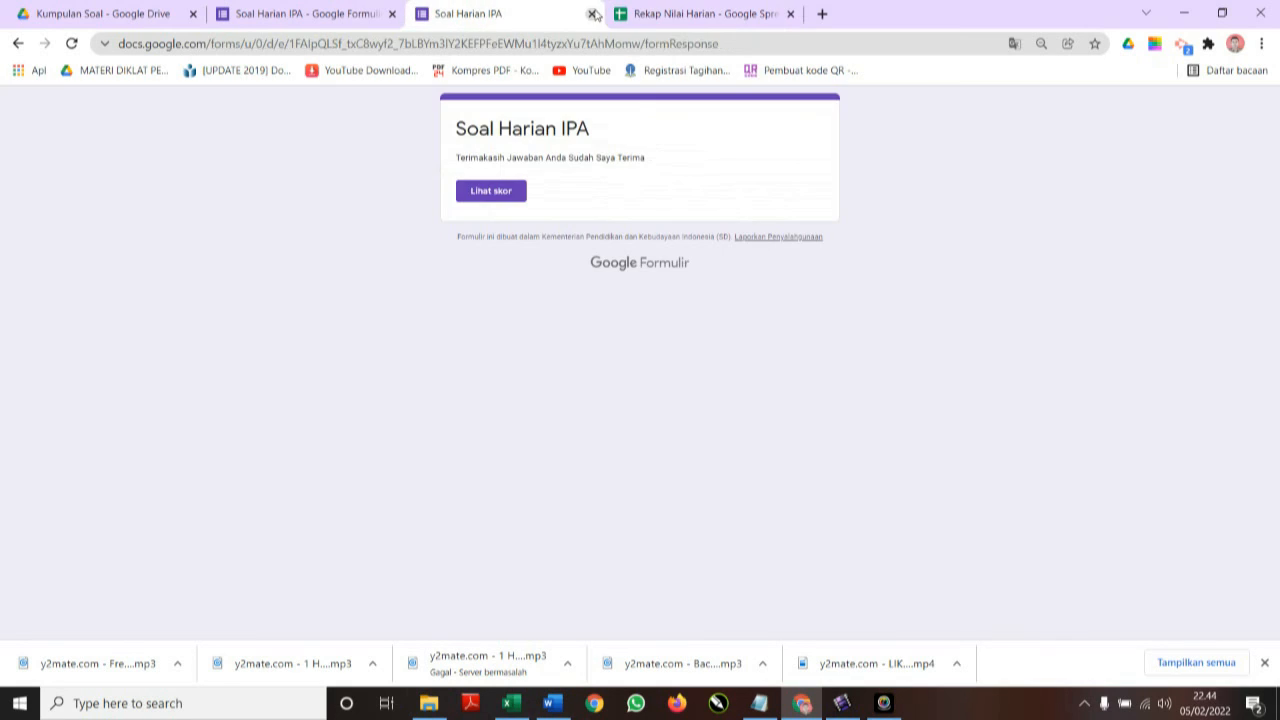
# Close the submitted quiz page and open a fresh preview of the quiz from the form editor.
pyautogui.click(591, 14)
pyautogui.click(307, 14)
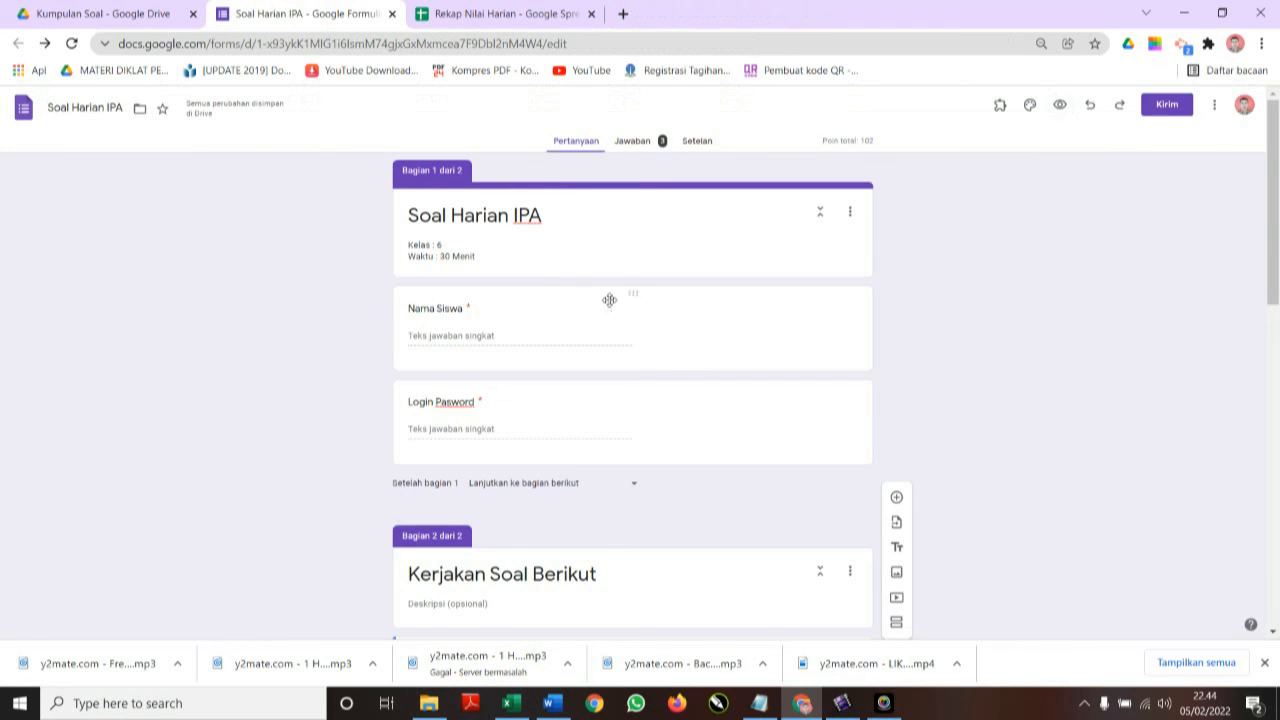
pyautogui.click(521, 341)
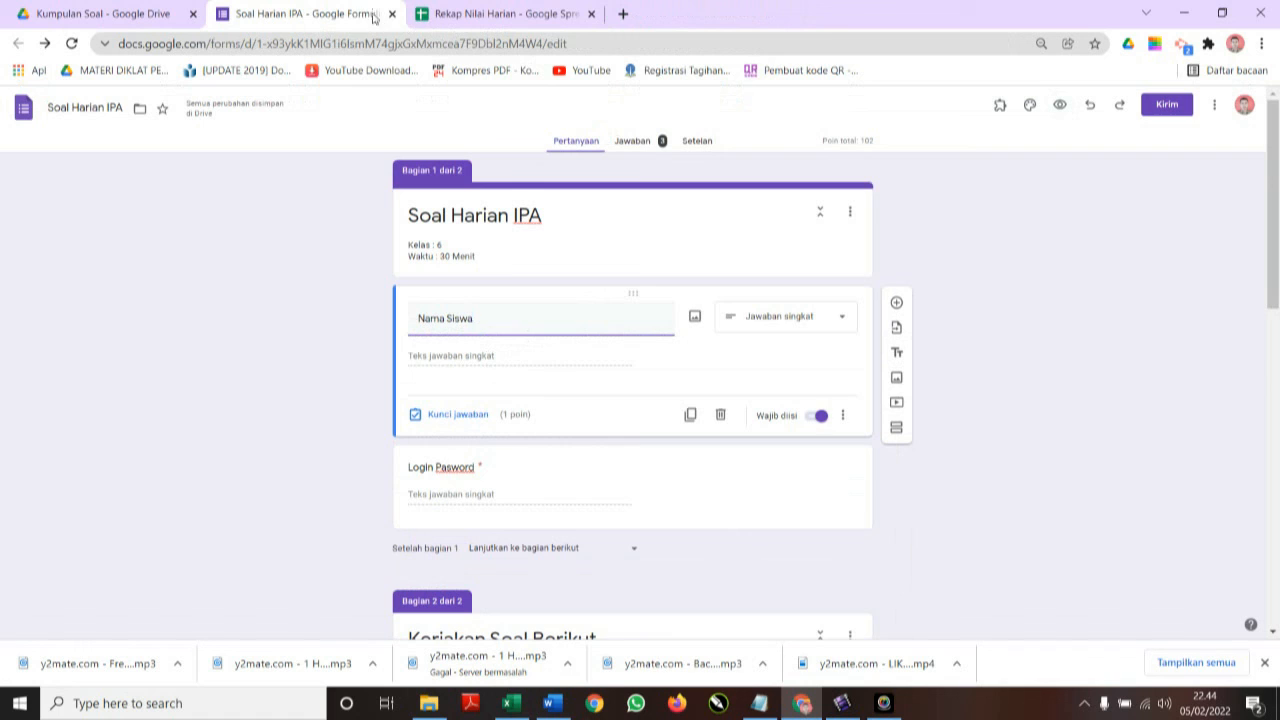
pyautogui.click(1060, 104)
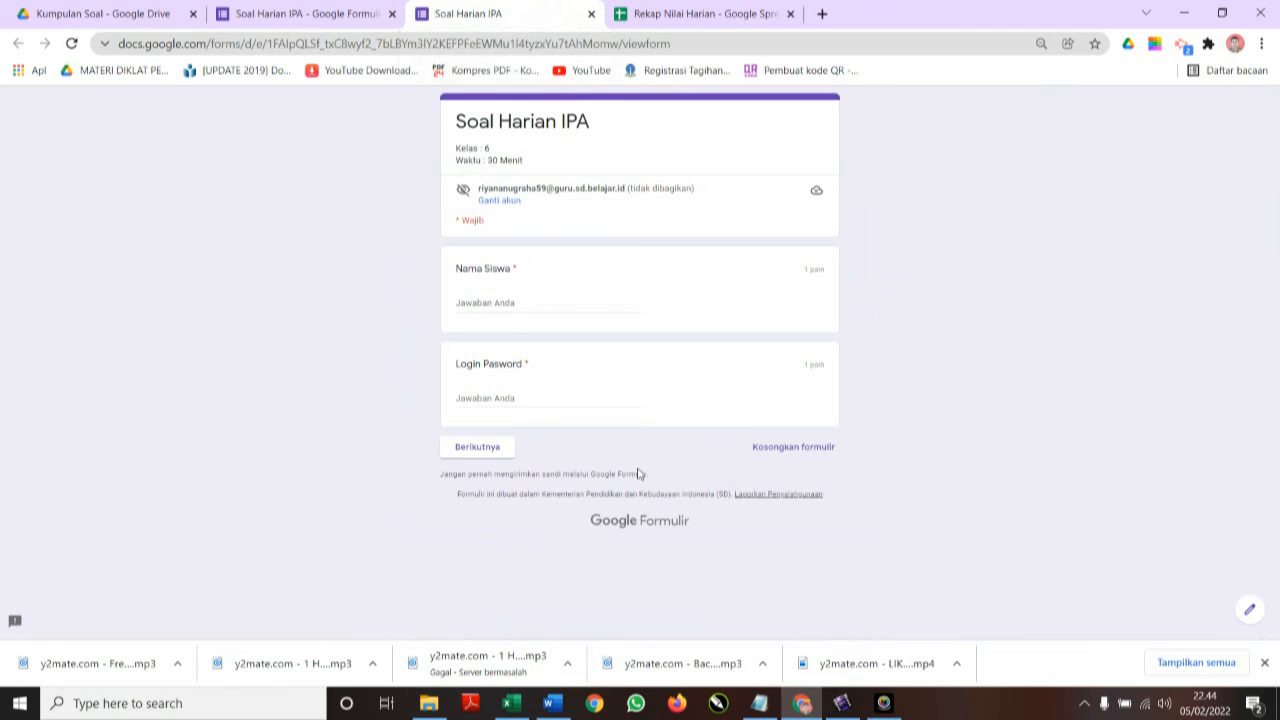
# Enter the last listed student's name and password from the Excel list, then continue to the questions.
pyautogui.click(508, 705)
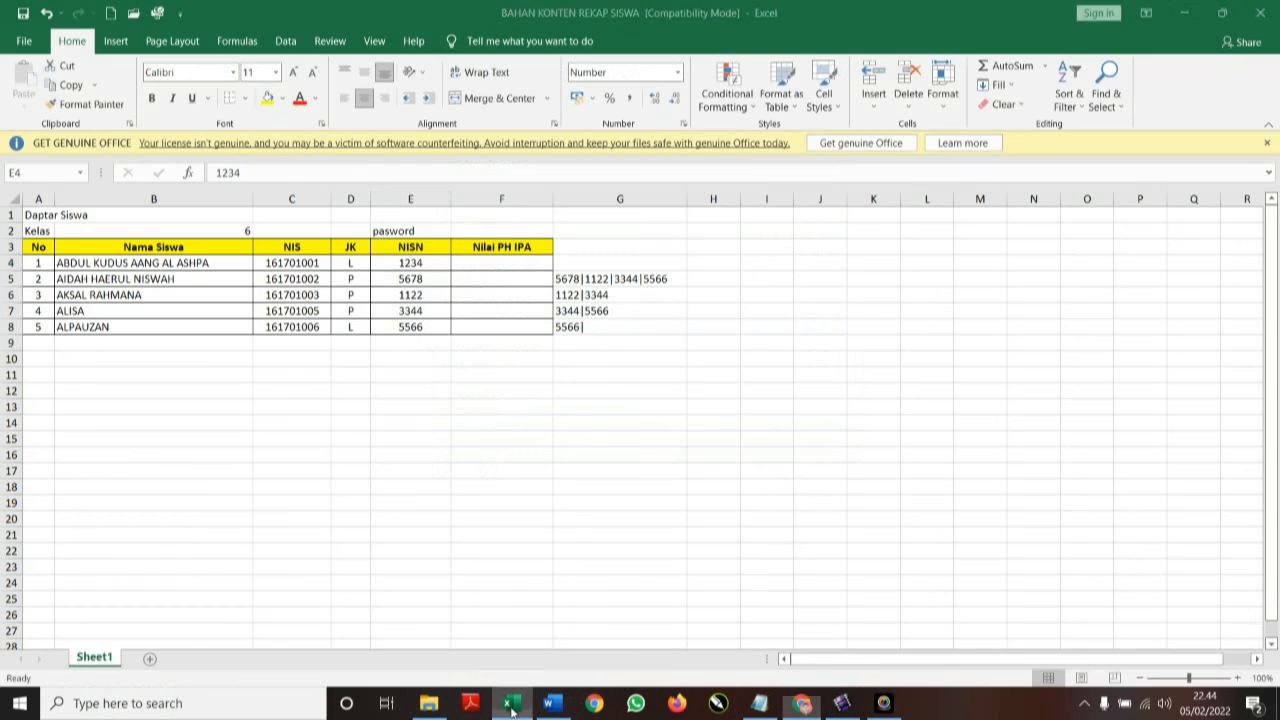
pyautogui.click(101, 328)
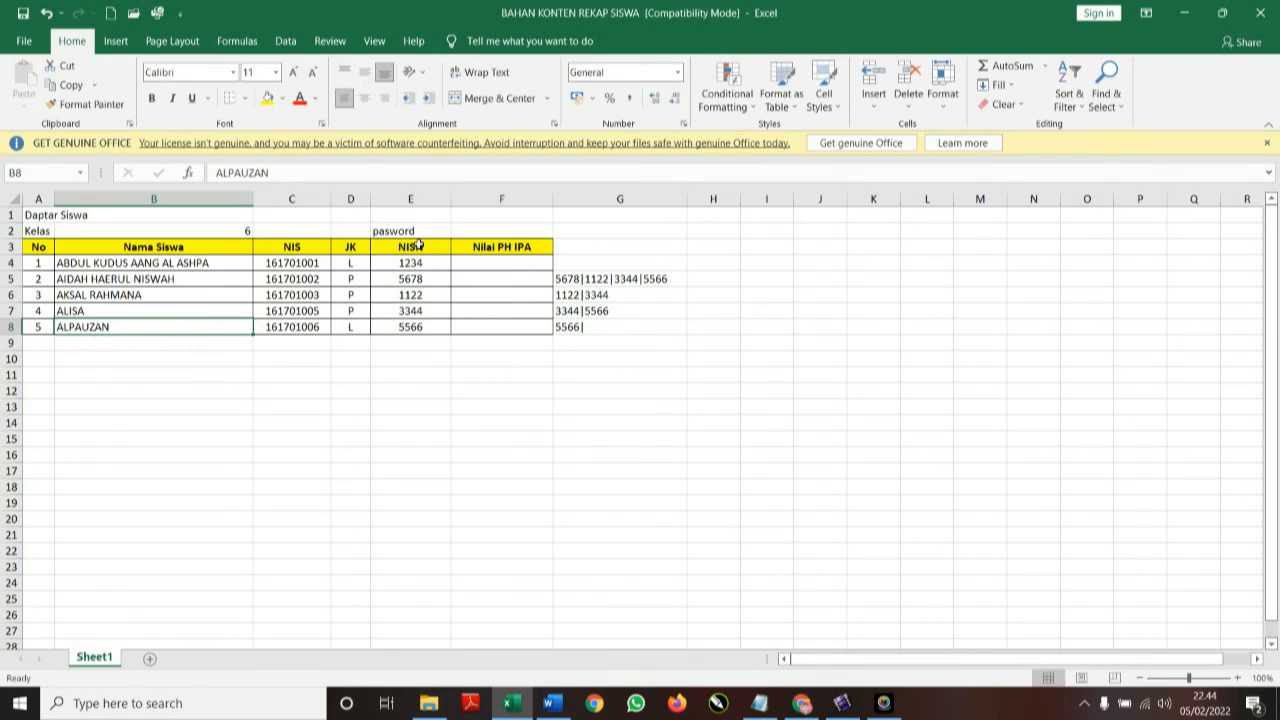
pyautogui.click(416, 329)
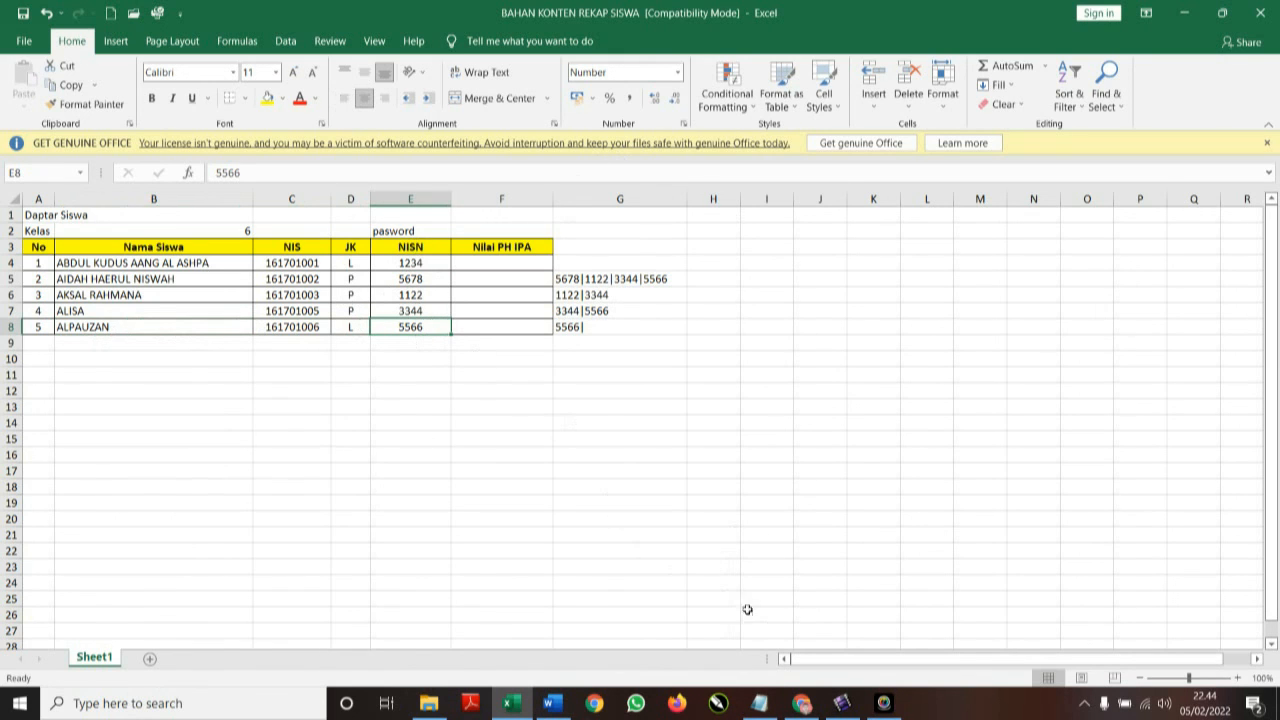
pyautogui.click(802, 703)
pyautogui.click(505, 303)
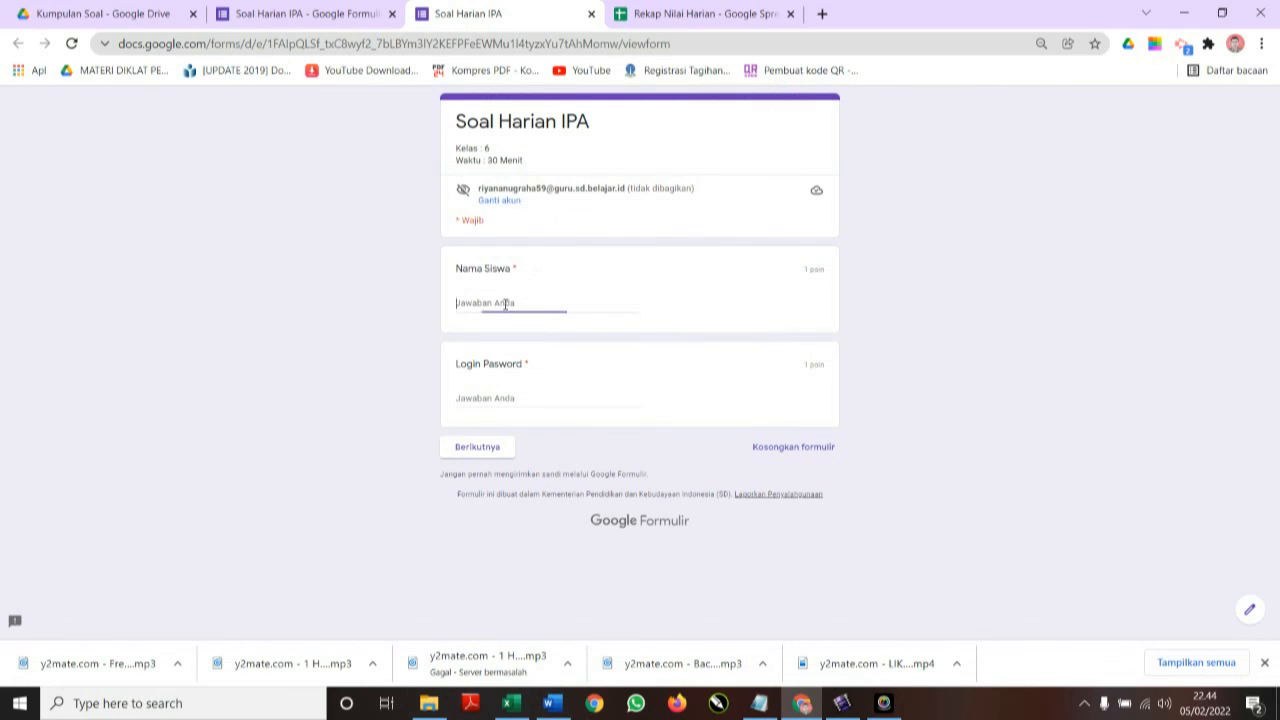
pyautogui.write('Alfauzan')
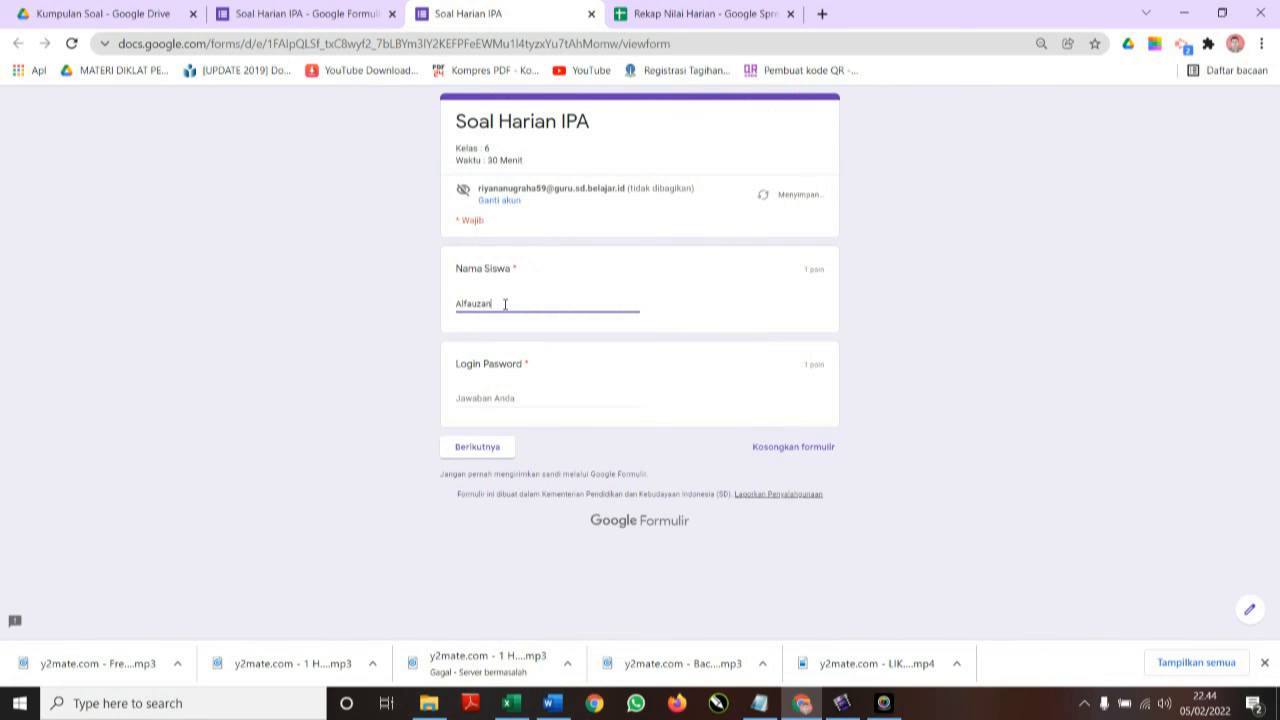
pyautogui.click(498, 397)
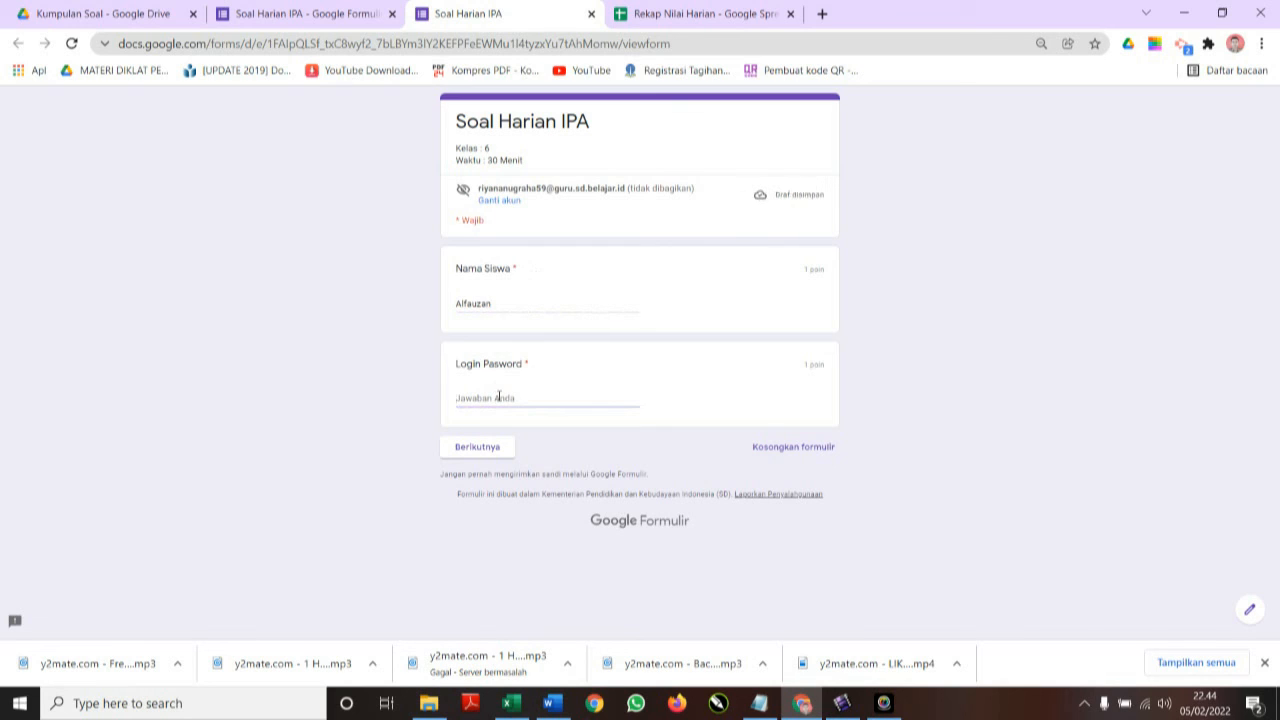
pyautogui.write('s')
pyautogui.click(480, 447)
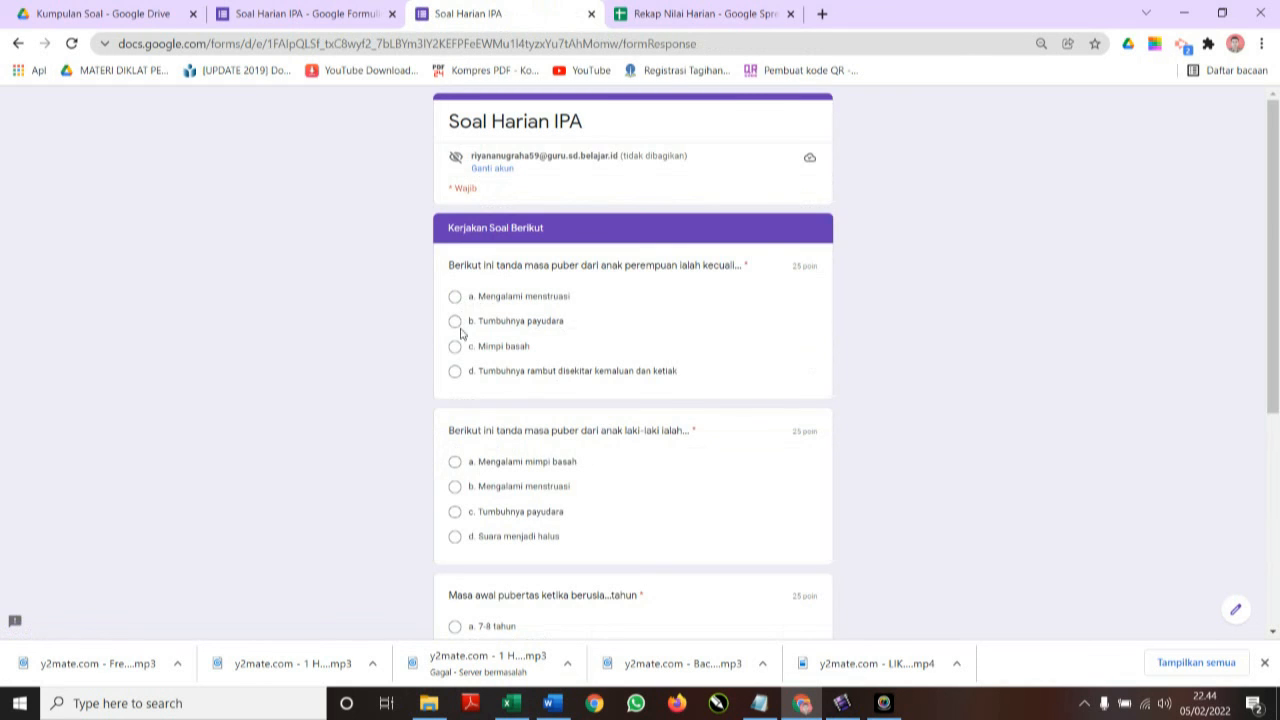
# Answer the first three questions: c. Mimpi basah, a. Mengalami mimpi basah, b. 10-11 tahun.
pyautogui.click(455, 347)
pyautogui.scroll(-2, 534, 360)
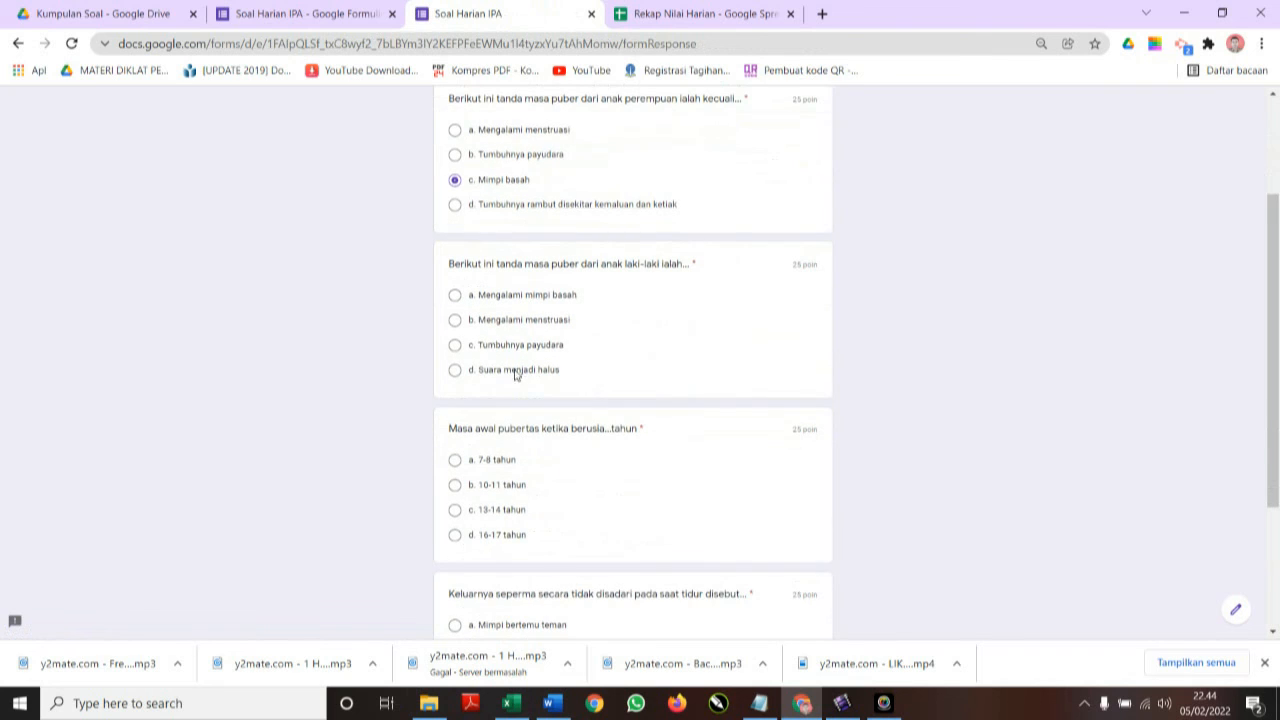
pyautogui.click(455, 298)
pyautogui.scroll(-1, 460, 488)
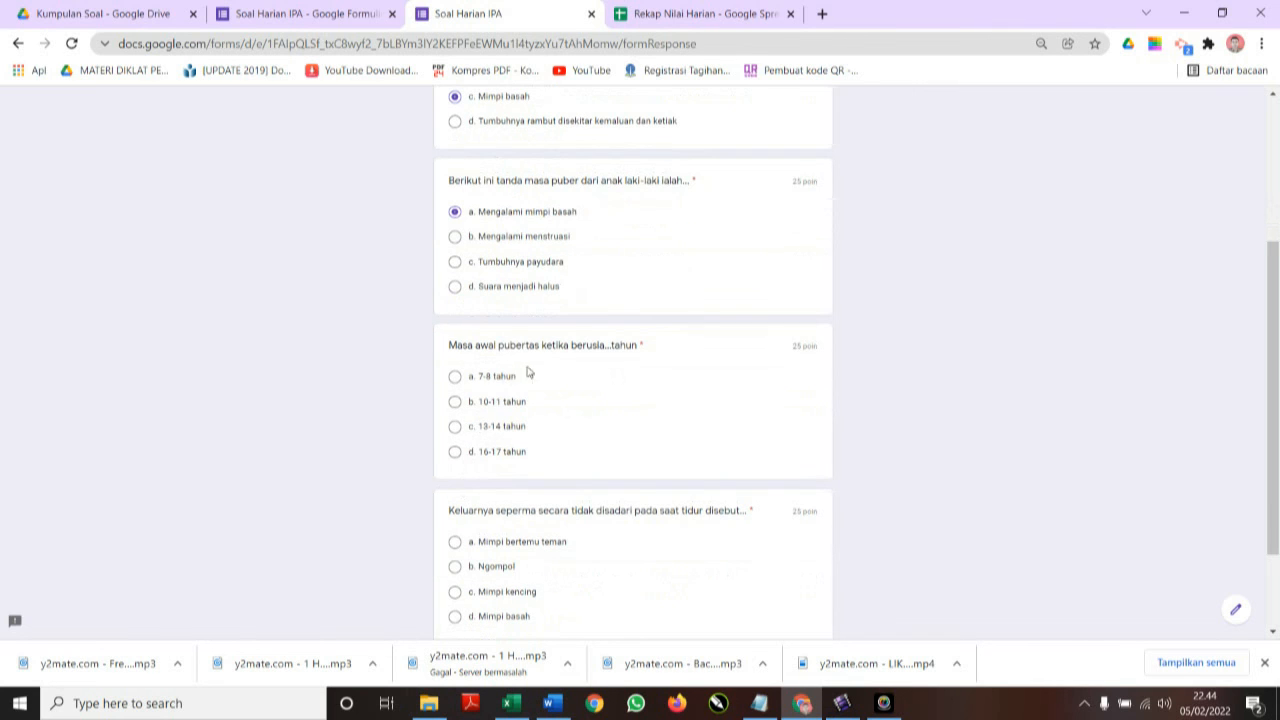
pyautogui.click(455, 402)
# Answer the last question with d. Mimpi basah, submit, and open the Rekap Nilai Harian spreadsheet.
pyautogui.scroll(-2, 462, 420)
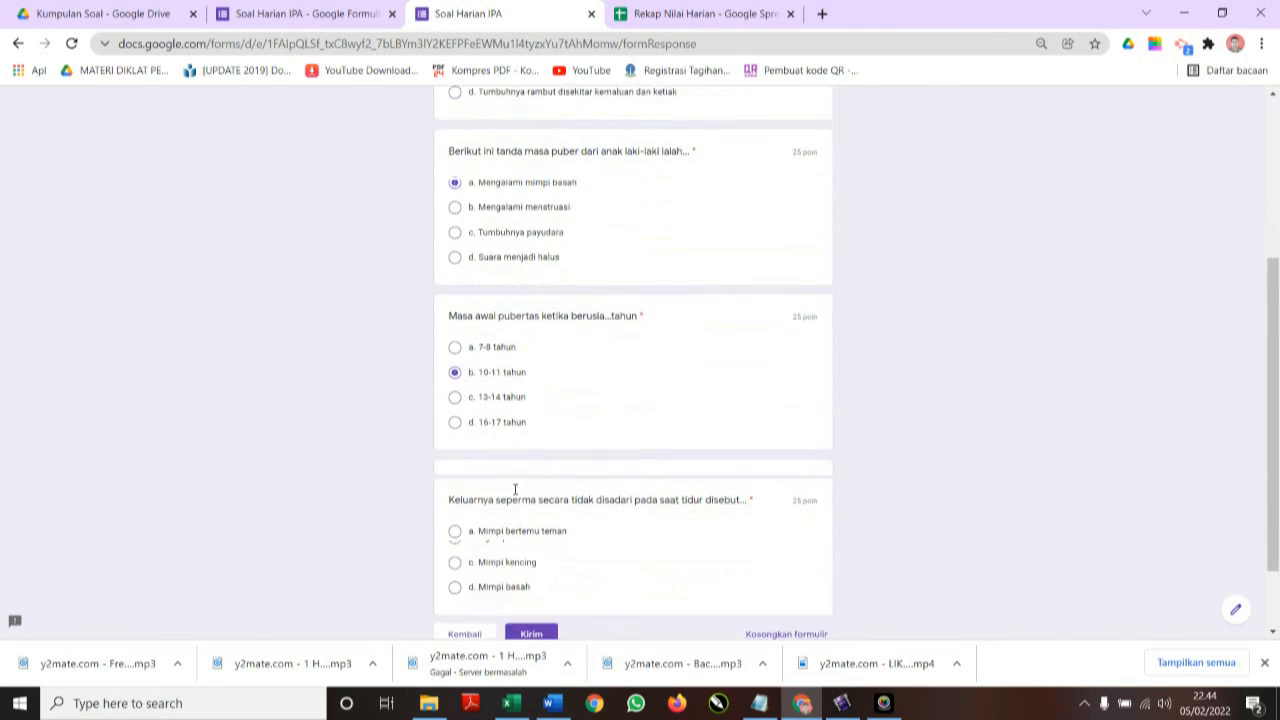
pyautogui.click(455, 491)
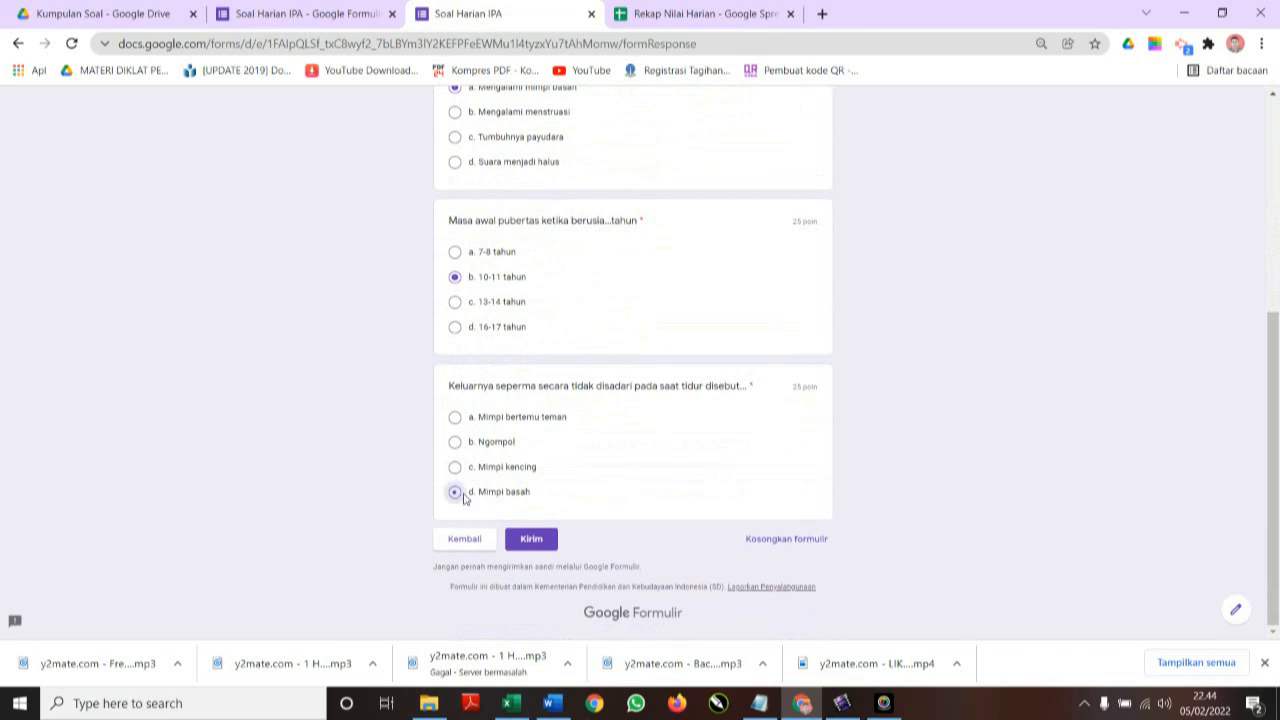
pyautogui.click(534, 540)
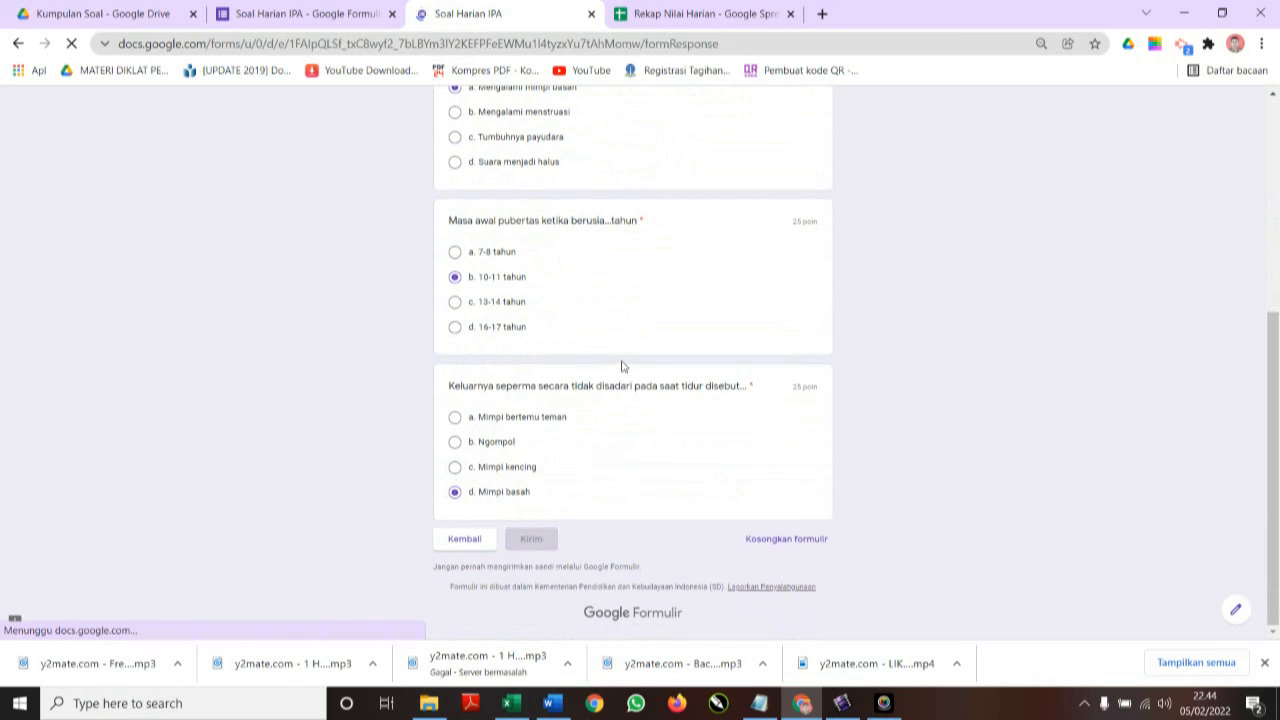
pyautogui.click(684, 10)
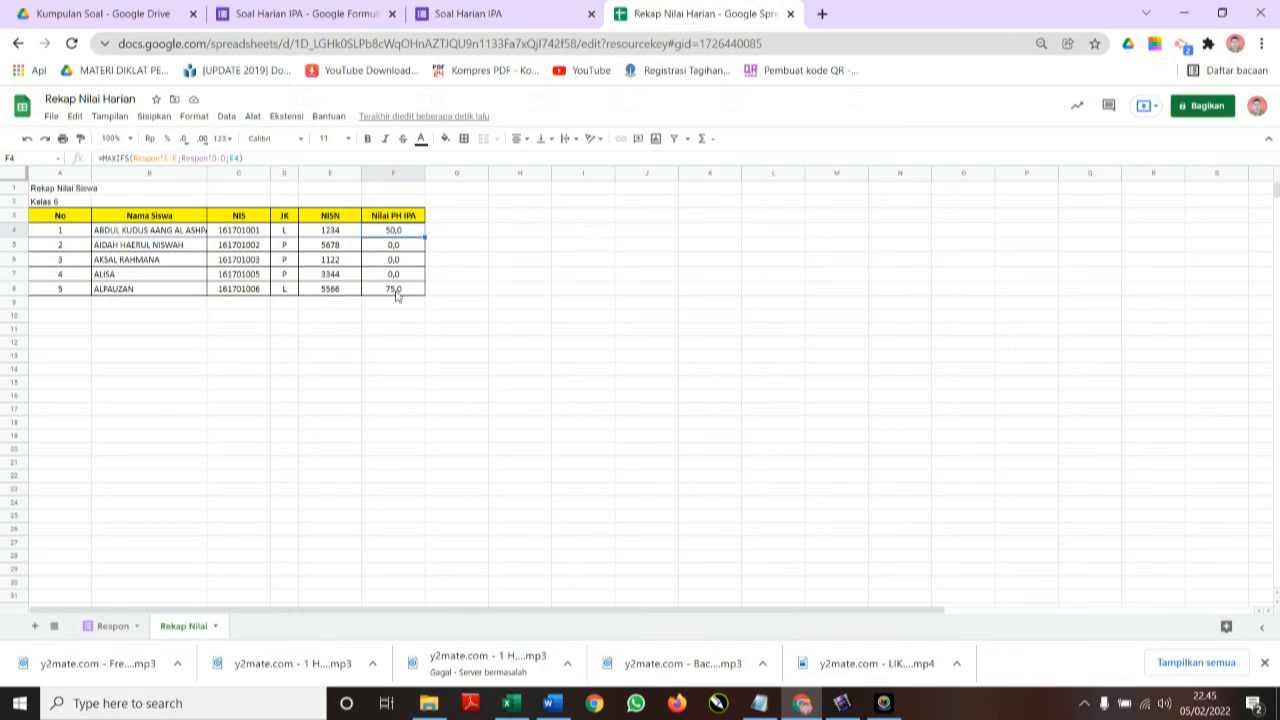